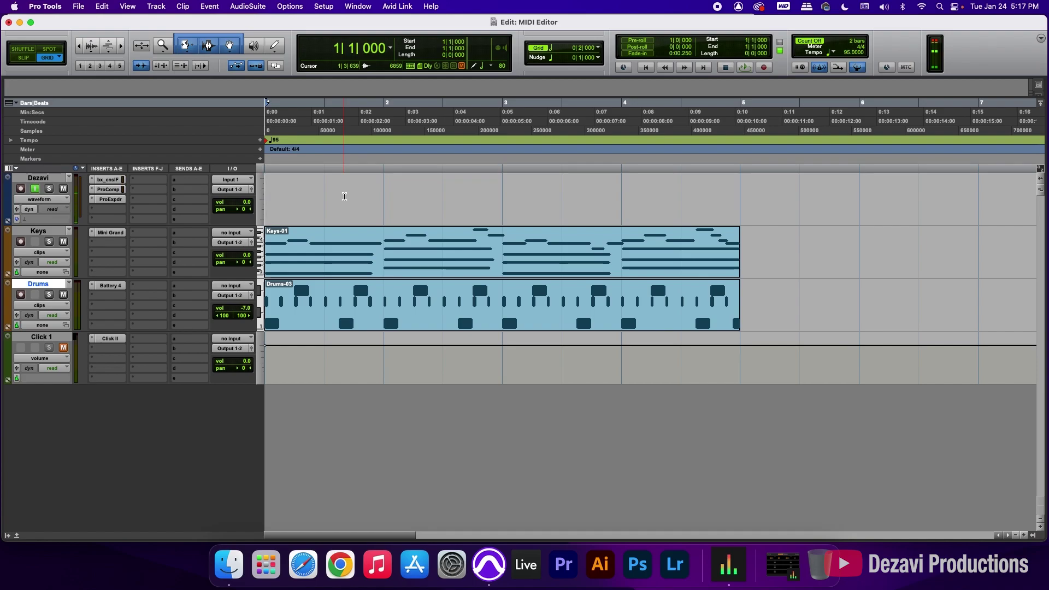
- Open the Drums clip in the floating MIDI Editor window and close it, using two different ways to open it
{"action": "double_click", "coordinate": [373, 326]}
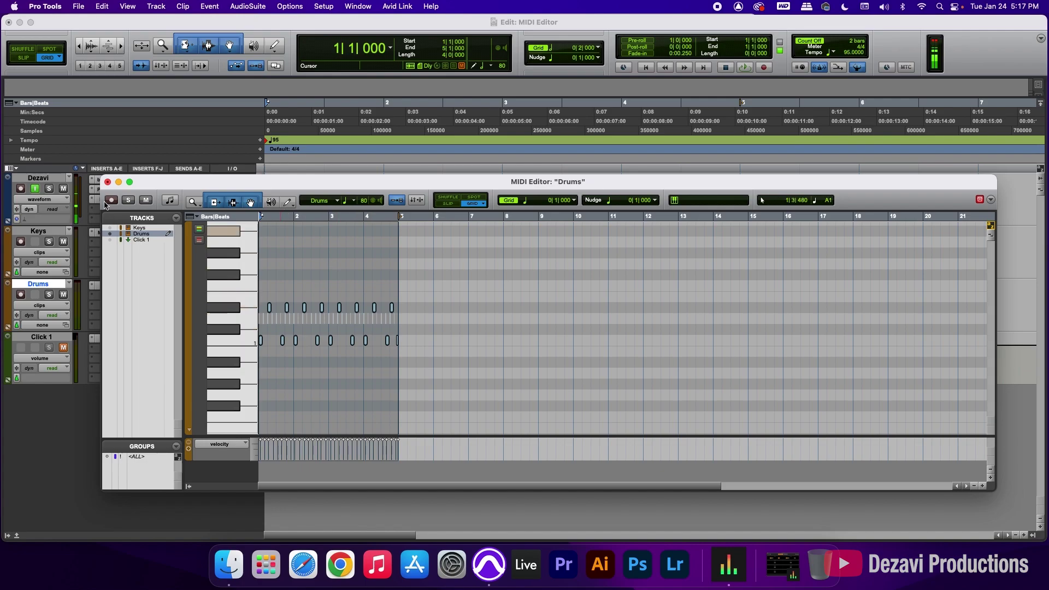
{"action": "left_click", "coordinate": [108, 182]}
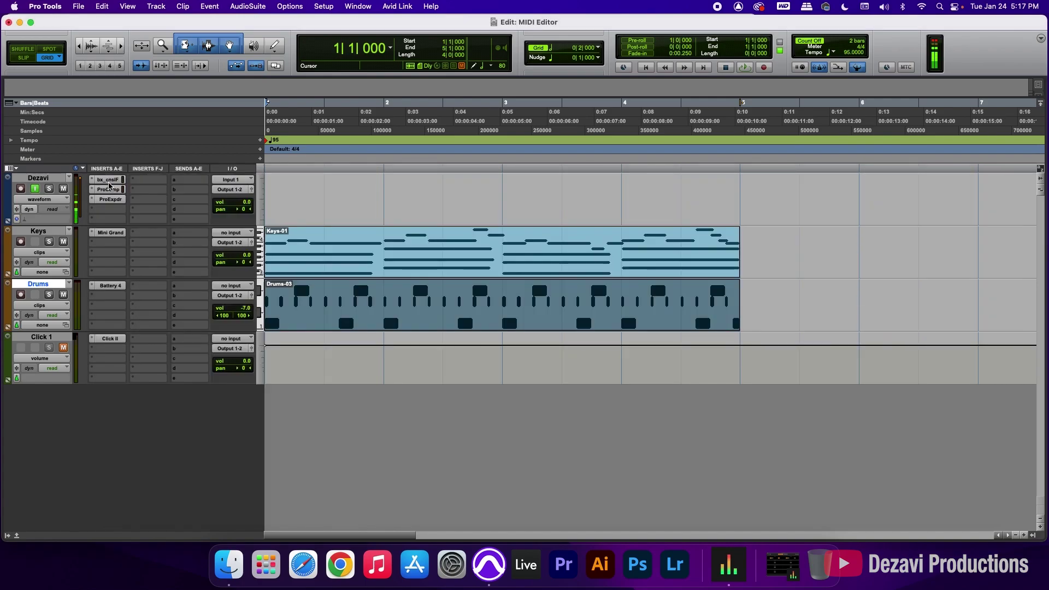
{"action": "left_click", "coordinate": [361, 8]}
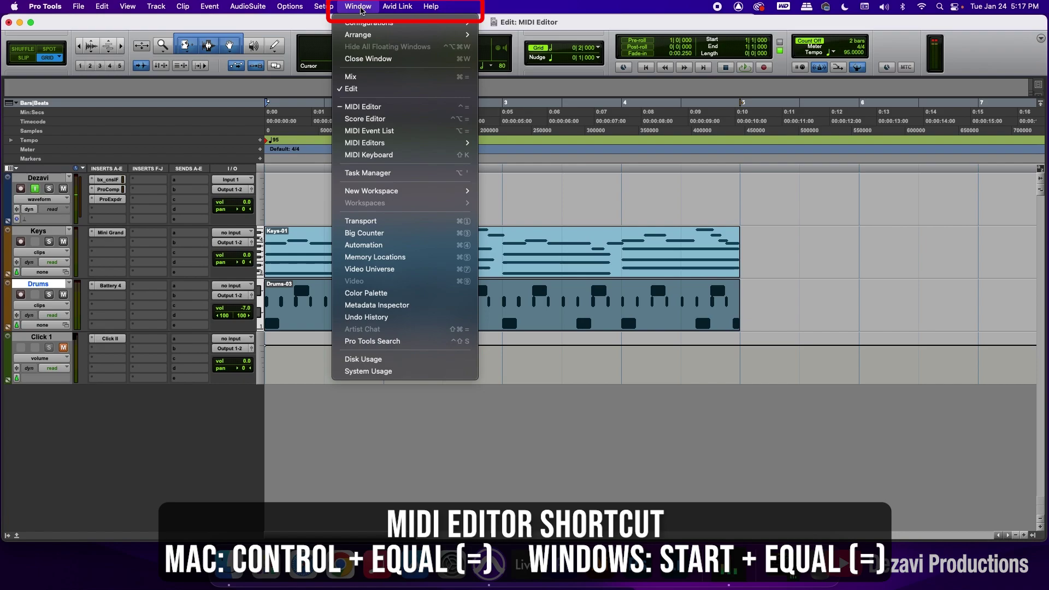
{"action": "left_click", "coordinate": [391, 107]}
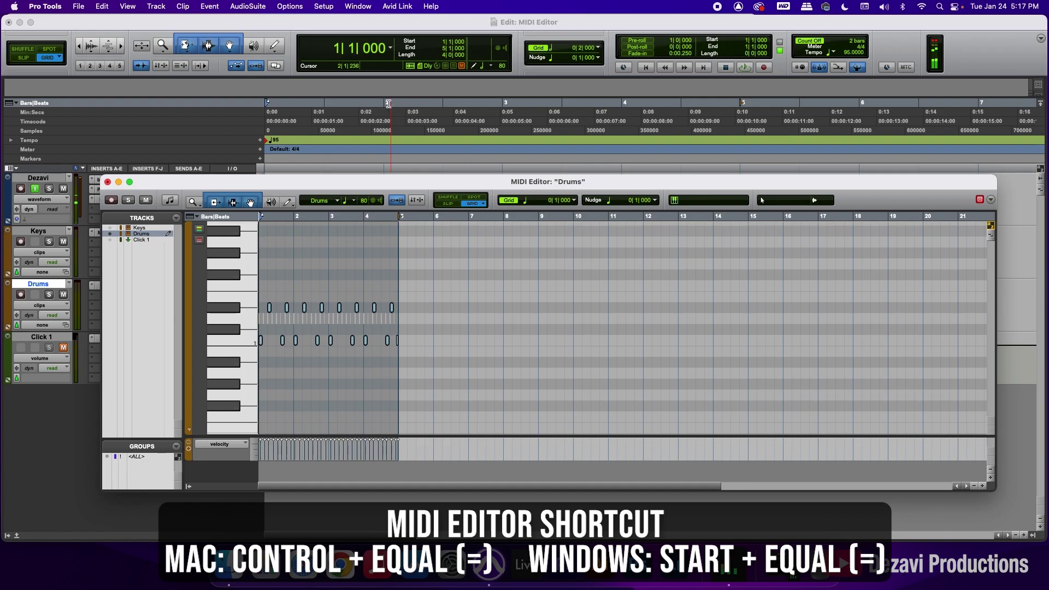
{"action": "left_click", "coordinate": [107, 182]}
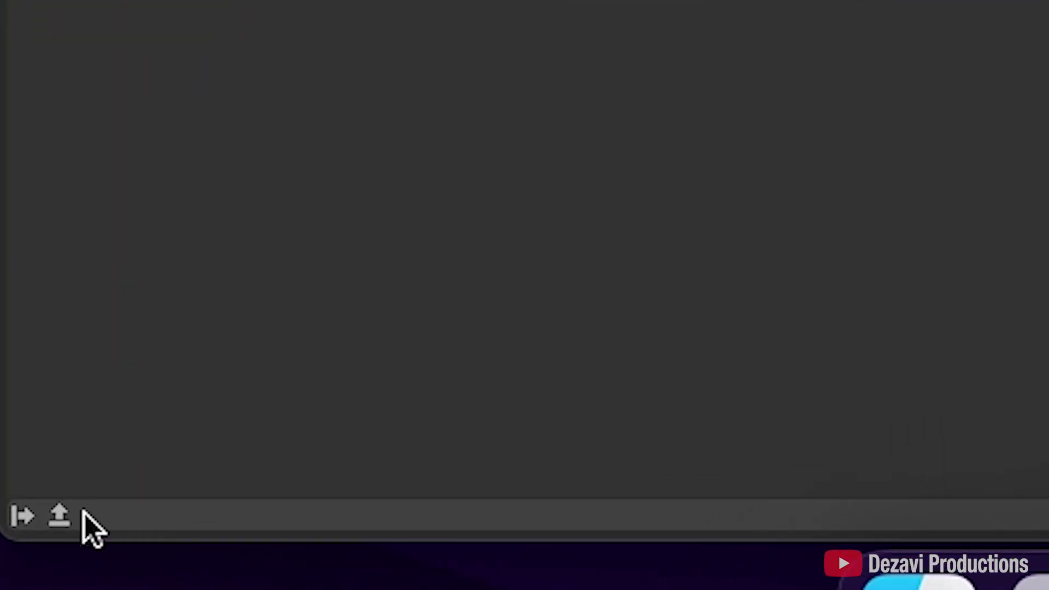
- Show the docked MIDI Editor below the tracks, reduce its height slightly, and hide it again
{"action": "left_click", "coordinate": [53, 514]}
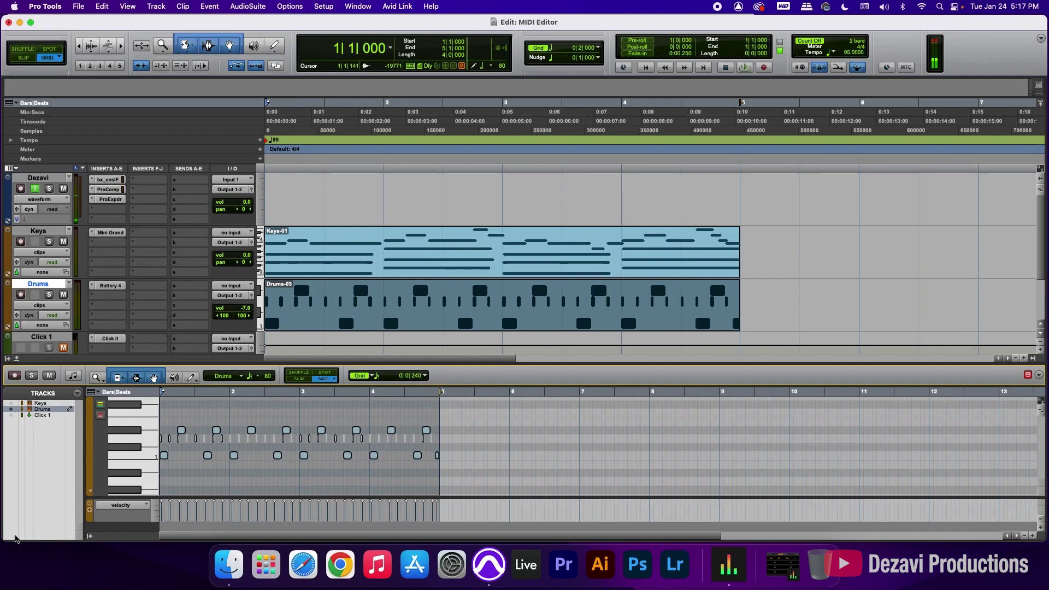
{"action": "key", "text": "space"}
{"action": "left_click_drag", "start_coordinate": [462, 363], "coordinate": [473, 383]}
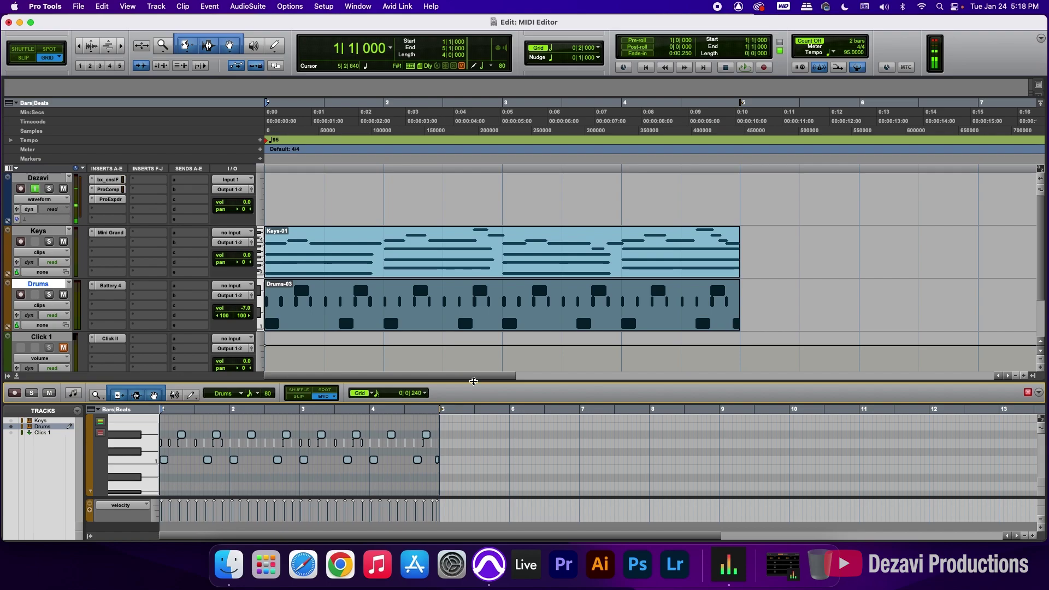
{"action": "left_click", "coordinate": [16, 376]}
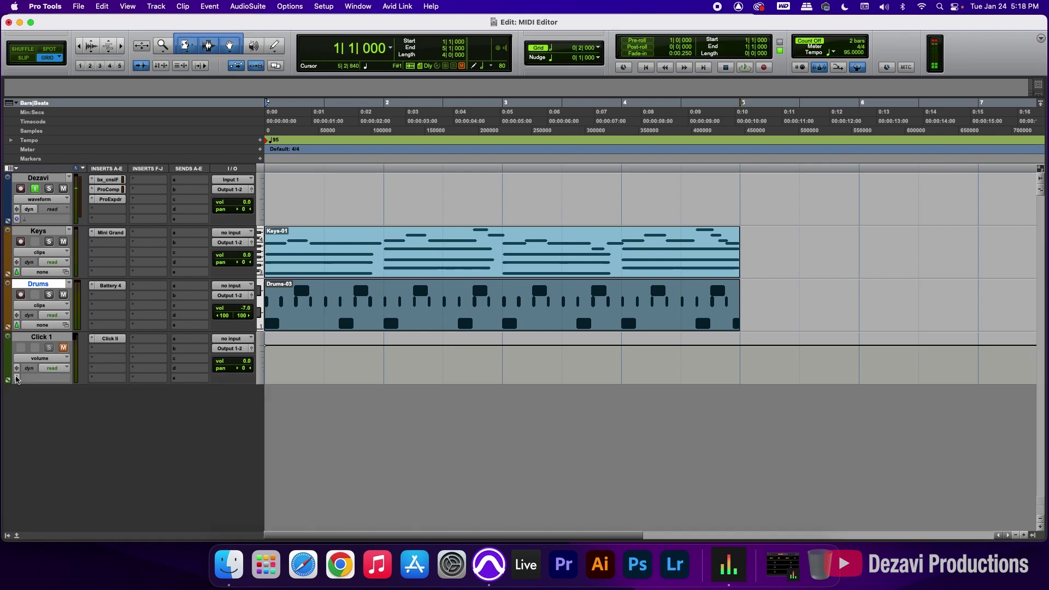
- Display the docked MIDI Editor through the Edit window's display options, and close it again
{"action": "left_click", "coordinate": [130, 6]}
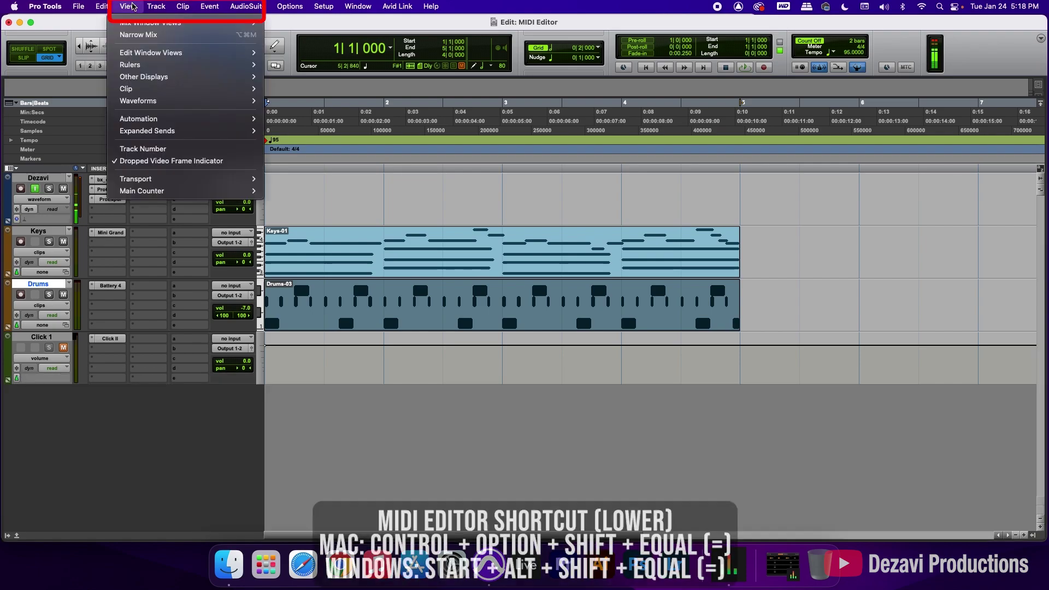
{"action": "mouse_move", "coordinate": [165, 77]}
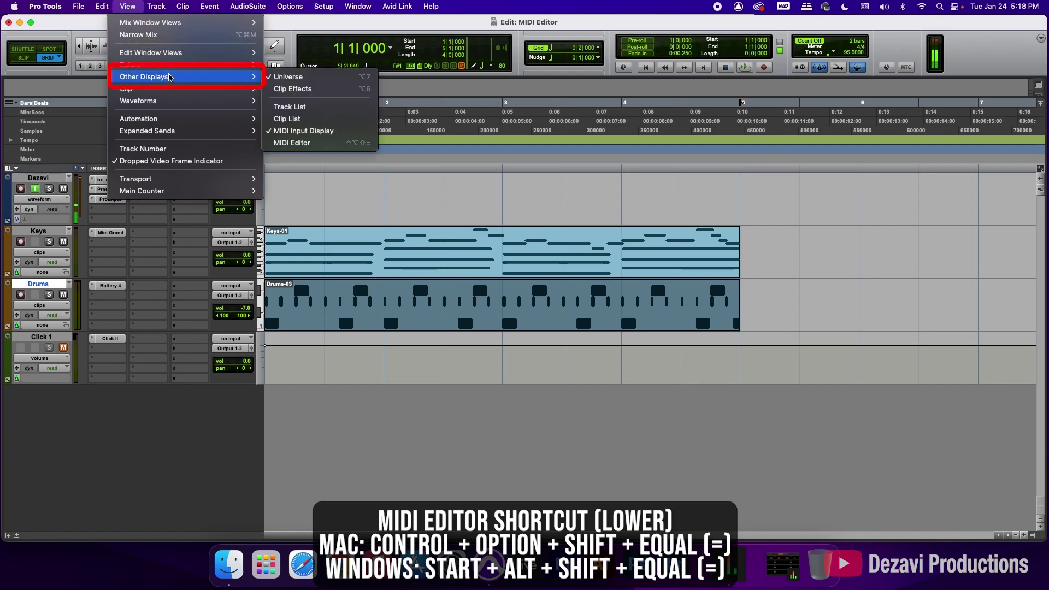
{"action": "left_click", "coordinate": [302, 144]}
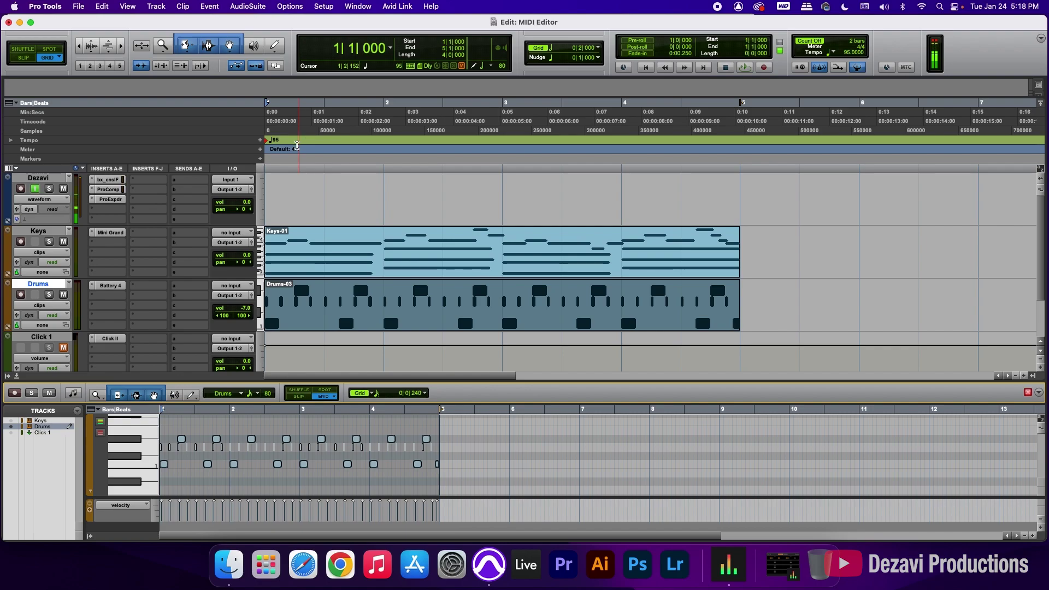
{"action": "left_click", "coordinate": [17, 378]}
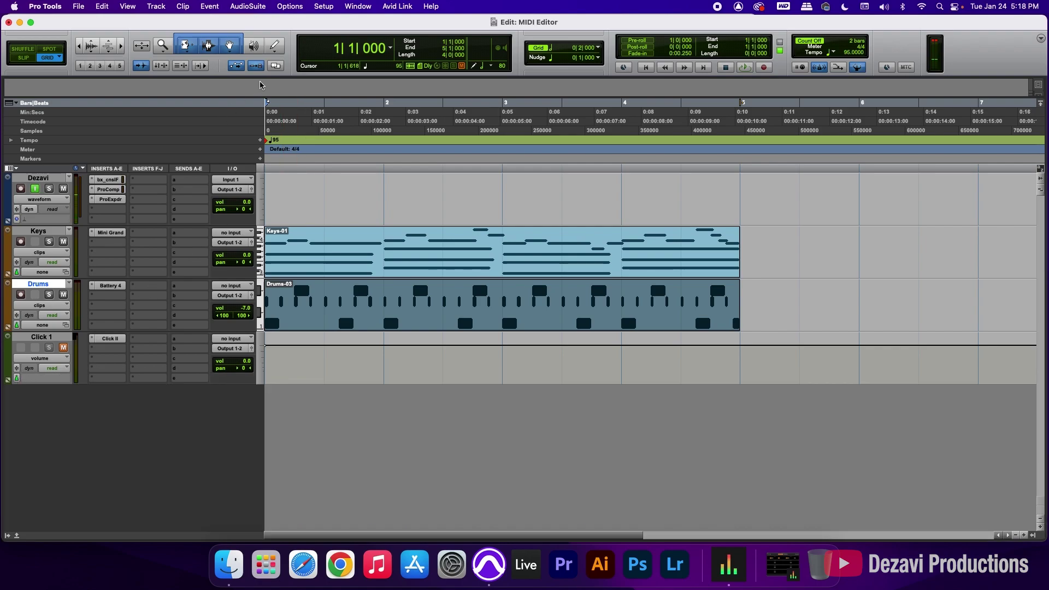
- Open the Drums clip in the floating MIDI Editor window and show its Selection Display
{"action": "left_click", "coordinate": [358, 6]}
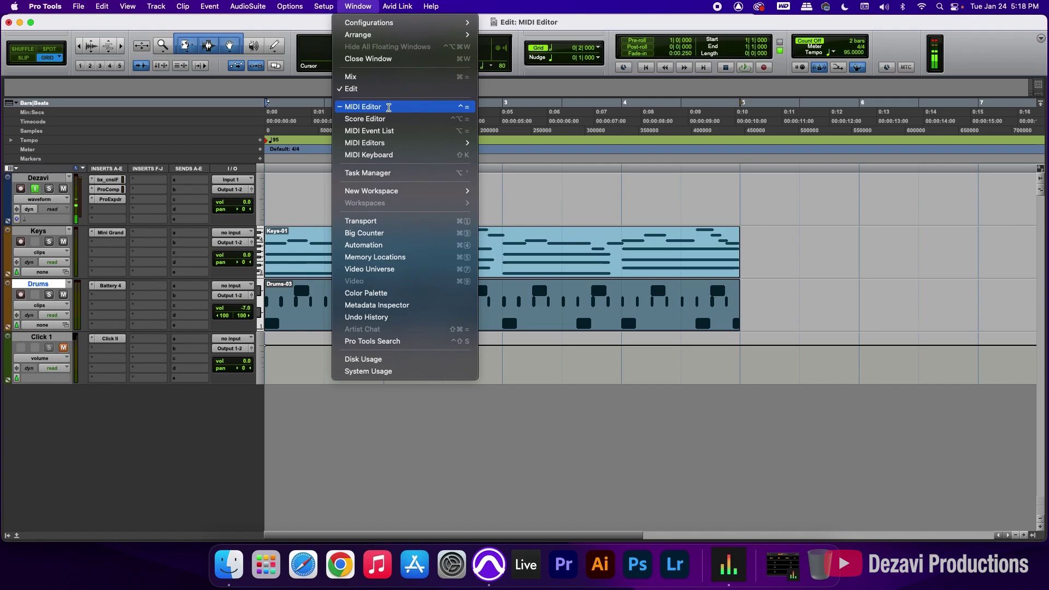
{"action": "left_click", "coordinate": [383, 107]}
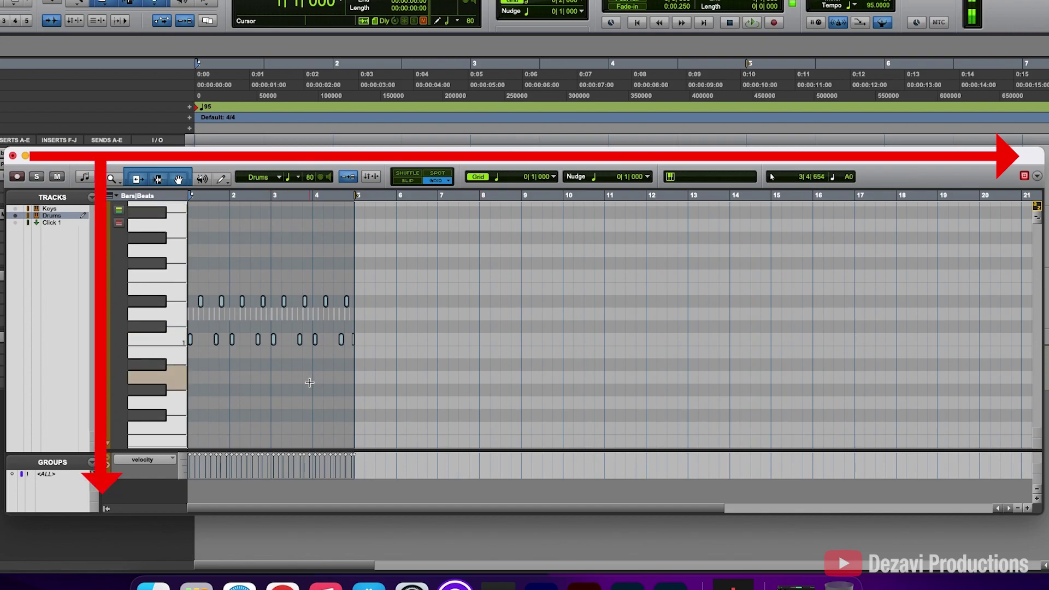
{"action": "right_click", "coordinate": [872, 175]}
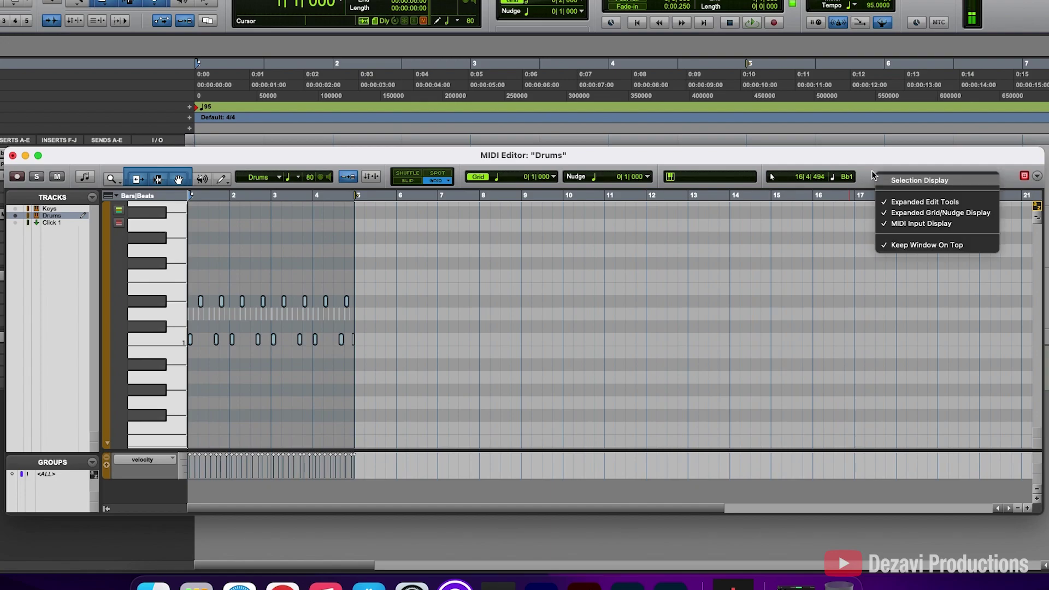
{"action": "left_click", "coordinate": [909, 180]}
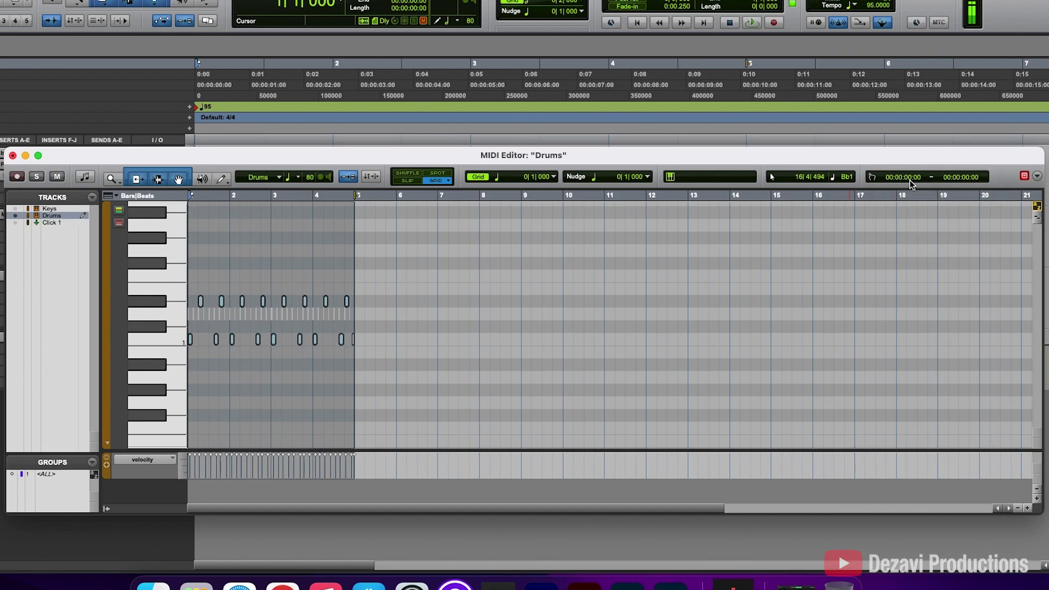
- Switch record enable, solo and mute on and back off in the MIDI Editor
{"action": "left_click", "coordinate": [17, 178]}
{"action": "left_click", "coordinate": [17, 178]}
{"action": "left_click", "coordinate": [36, 178]}
{"action": "left_click", "coordinate": [37, 177]}
{"action": "left_click", "coordinate": [57, 178]}
{"action": "left_click", "coordinate": [57, 177]}
- View the Drums notes as musical notation and return to the piano roll
{"action": "left_click", "coordinate": [85, 177]}
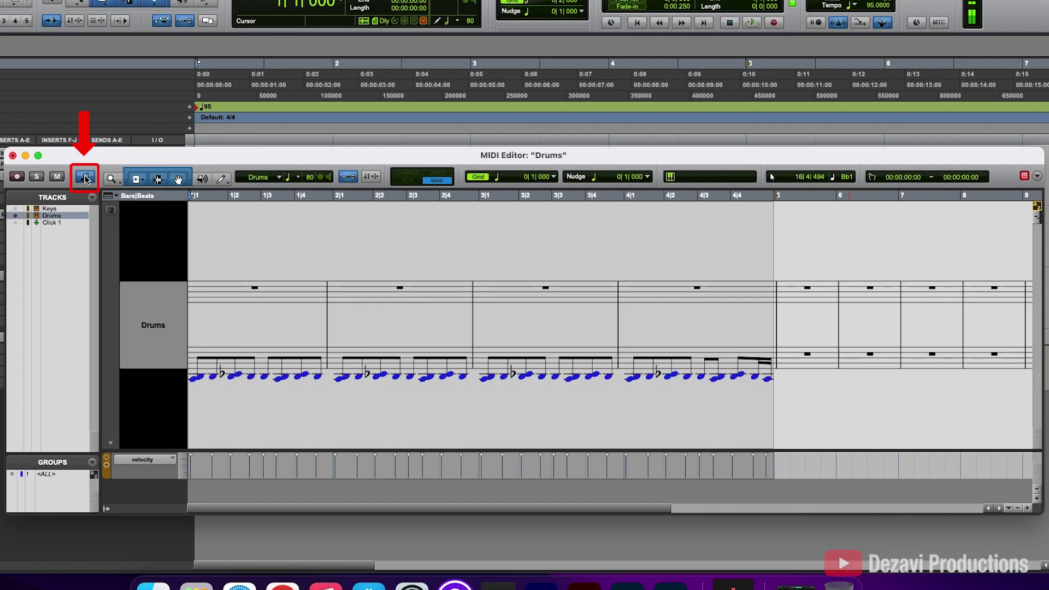
{"action": "left_click", "coordinate": [86, 178]}
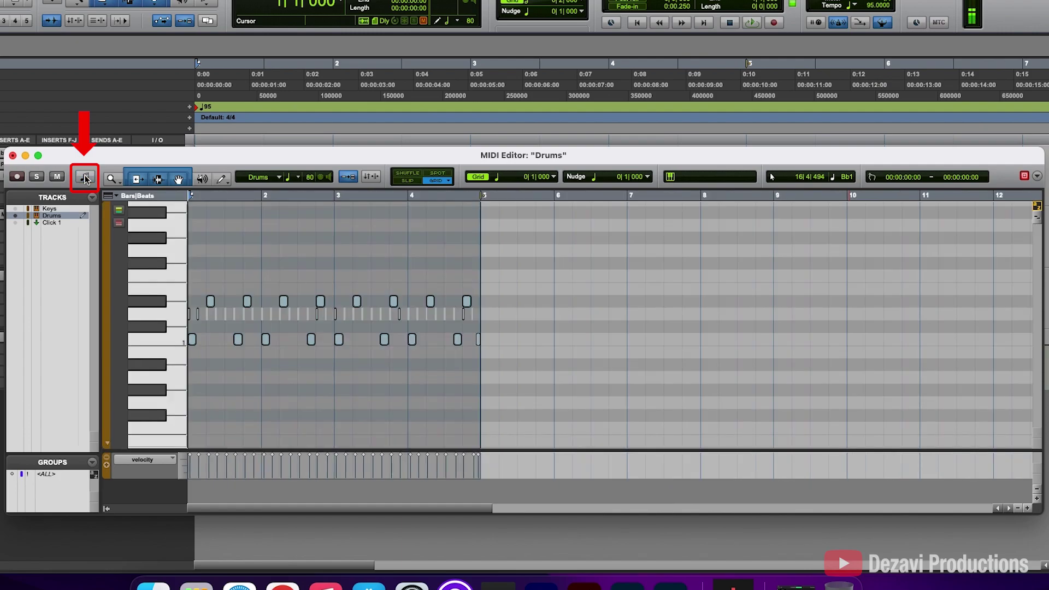
- Zoom in and back out on the Drums notes with the Zoom tool, and view its zoom mode options
{"action": "left_click", "coordinate": [112, 181]}
{"action": "left_click", "coordinate": [200, 276]}
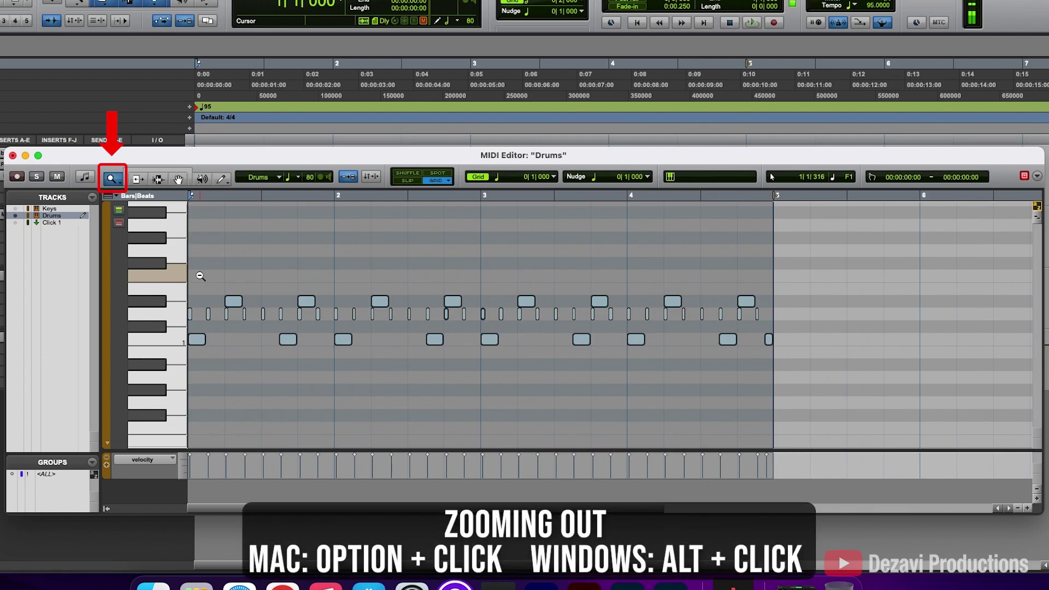
{"action": "left_click", "coordinate": [200, 276], "text": "alt"}
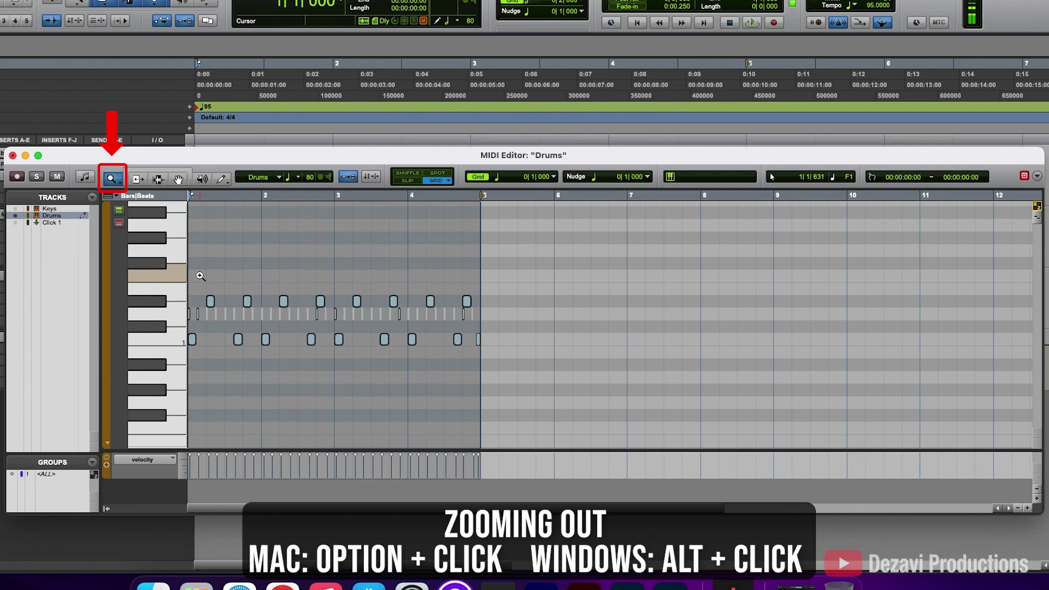
{"action": "left_click", "coordinate": [115, 180]}
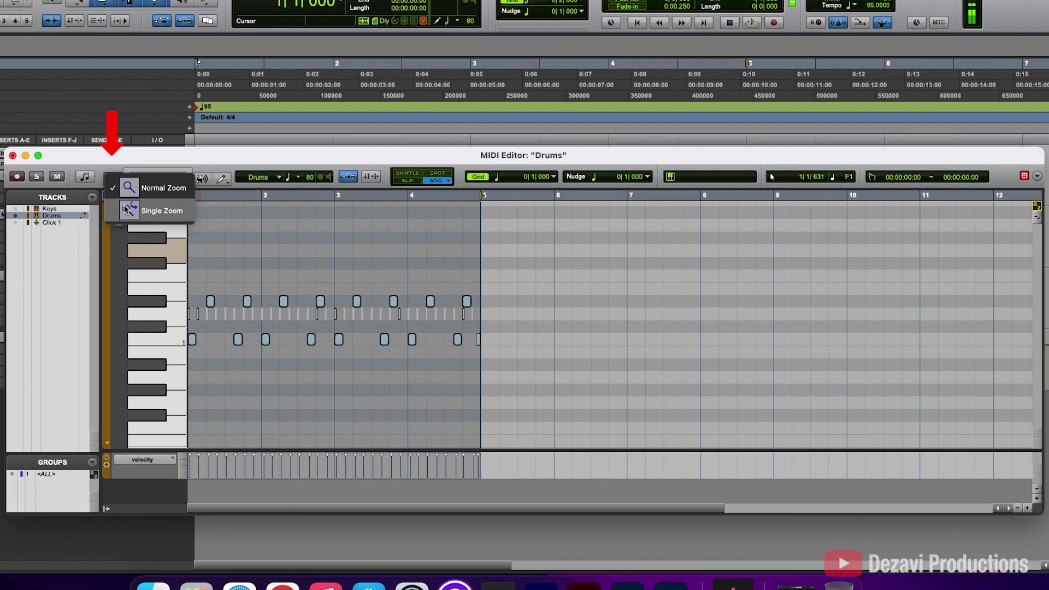
{"action": "left_click", "coordinate": [98, 172]}
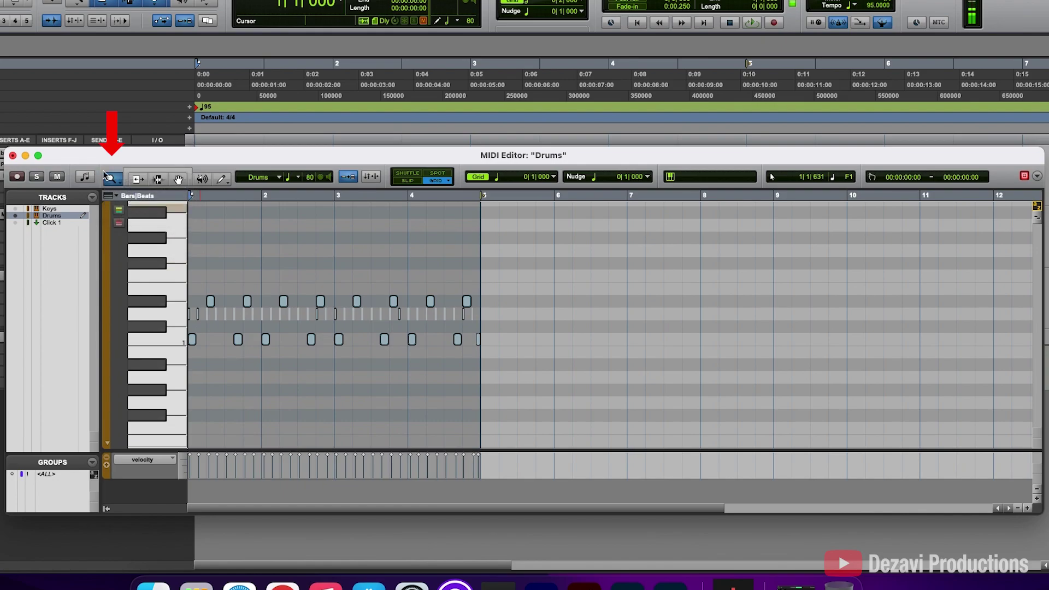
{"action": "left_click", "coordinate": [216, 248]}
{"action": "left_click", "coordinate": [216, 248]}
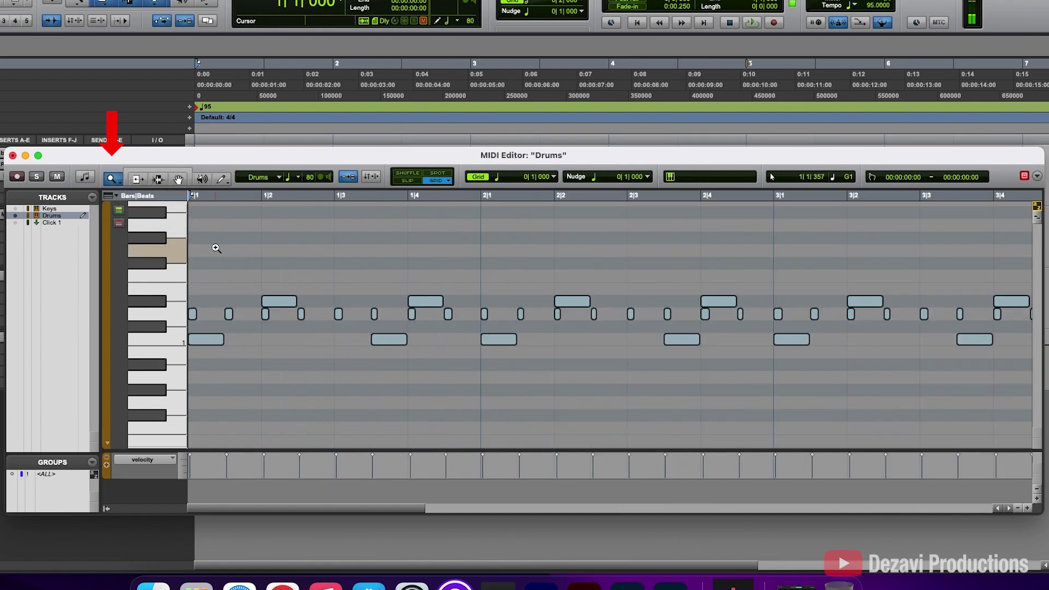
{"action": "left_click", "coordinate": [217, 248], "text": "alt"}
{"action": "left_click", "coordinate": [216, 248], "text": "alt"}
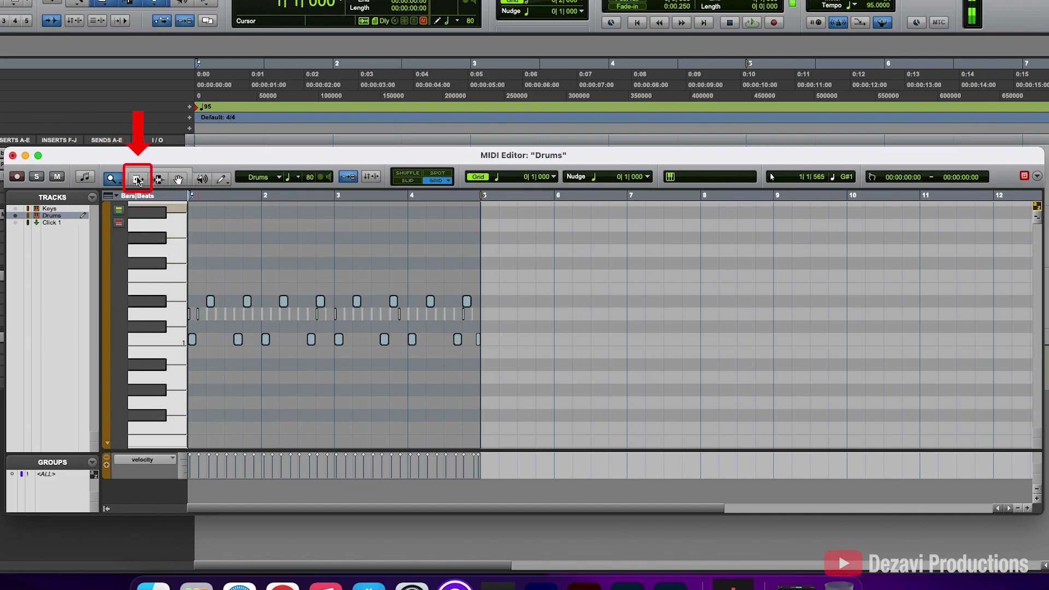
- Try lengthening all the Drums notes with the Trim tool in Grid mode, and undo the change
{"action": "left_click", "coordinate": [139, 180]}
{"action": "mouse_move", "coordinate": [284, 300]}
{"action": "left_mouse_down"}
{"action": "mouse_move", "coordinate": [317, 300]}
{"action": "mouse_move", "coordinate": [297, 301]}
{"action": "left_mouse_up"}
{"action": "key", "text": "super+z"}
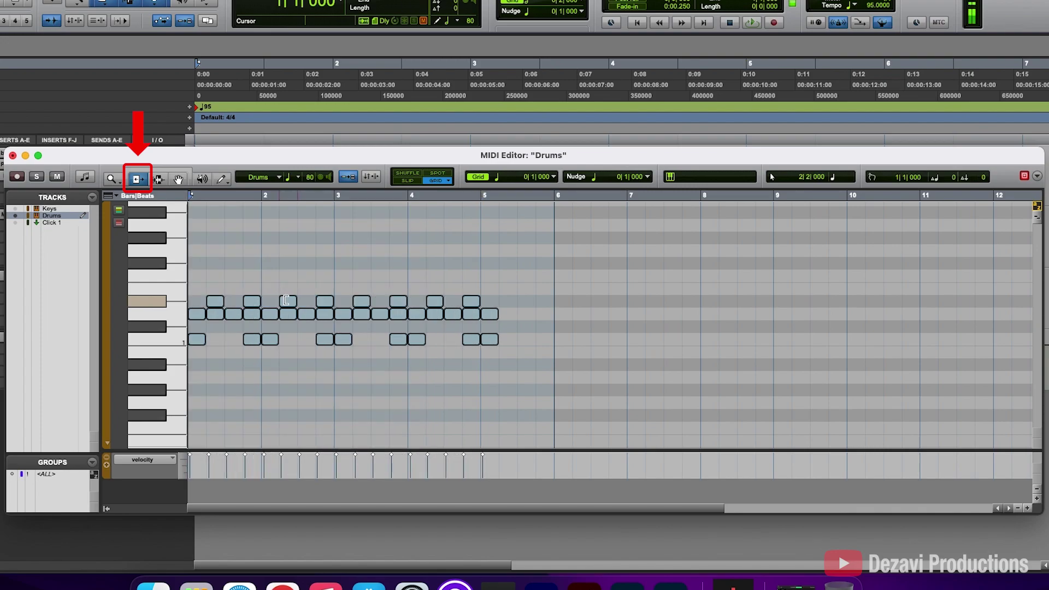
{"action": "key", "text": "super+a"}
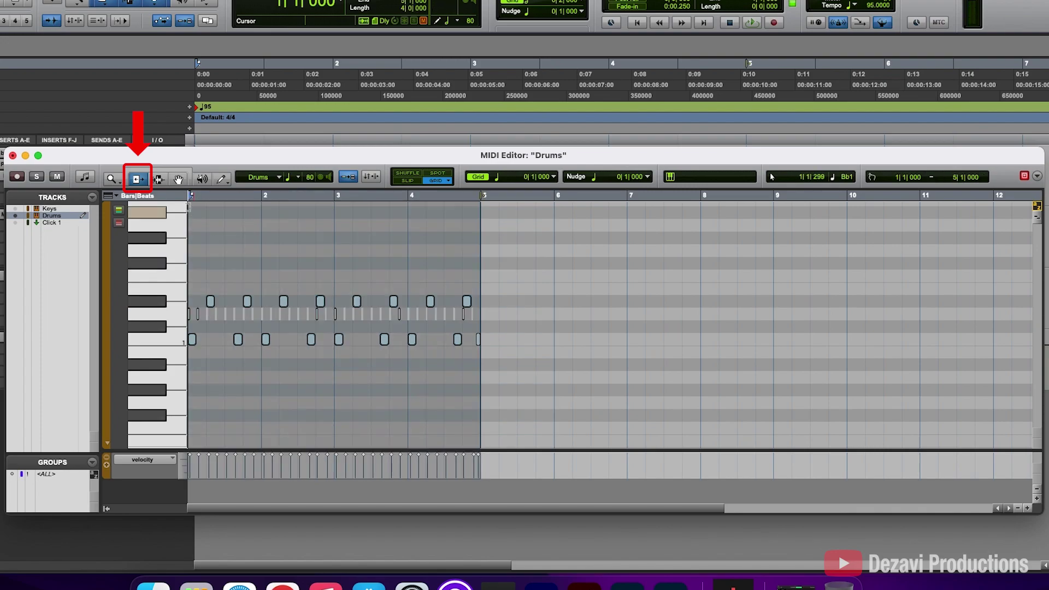
- Select the time range from 3|4|000 to 5|1|000 in the Drums clip with the Selector tool
{"action": "key", "text": "F7"}
{"action": "left_click_drag", "start_coordinate": [261, 244], "coordinate": [389, 246]}
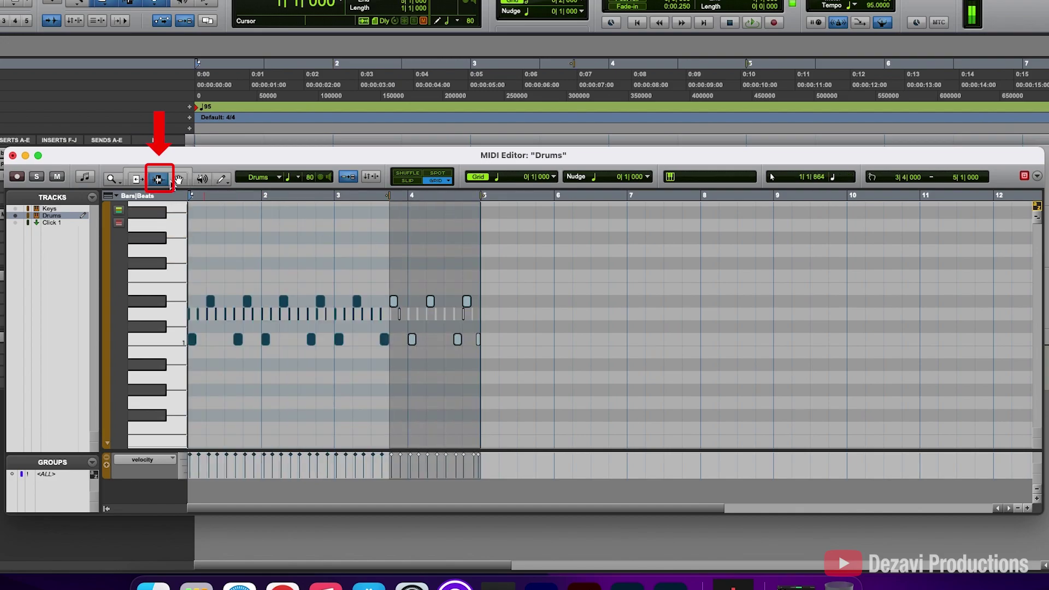
- Use the Grabber tool to select the Eb1 note at bar 2 beat 4 and all the Drums notes, and clear the selection
{"action": "left_click", "coordinate": [179, 181]}
{"action": "left_click", "coordinate": [320, 302]}
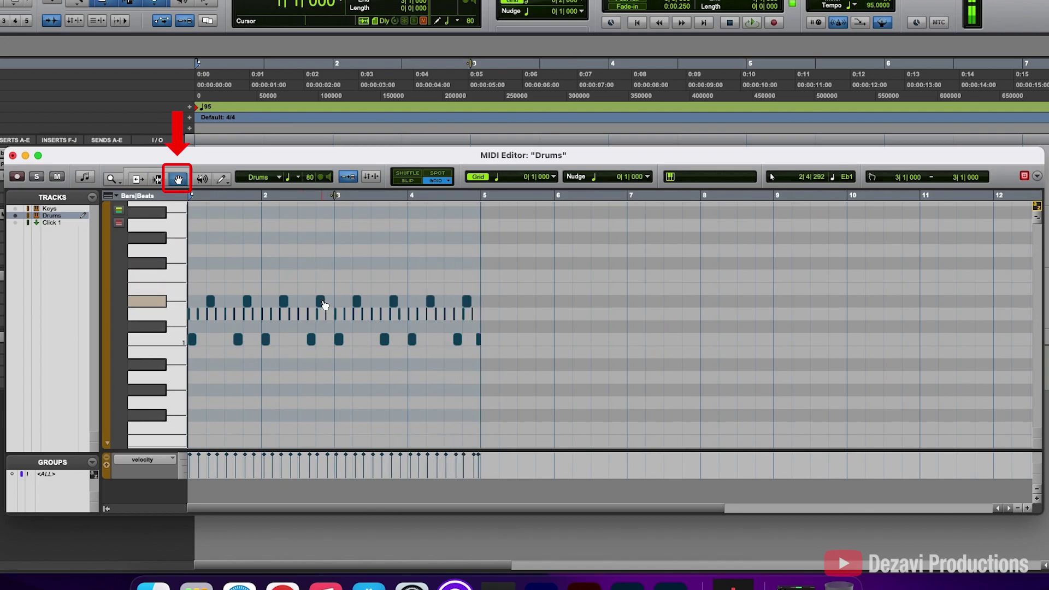
{"action": "mouse_move", "coordinate": [320, 302]}
{"action": "left_mouse_down"}
{"action": "mouse_move", "coordinate": [318, 244]}
{"action": "mouse_move", "coordinate": [302, 269]}
{"action": "mouse_move", "coordinate": [328, 281]}
{"action": "mouse_move", "coordinate": [327, 267]}
{"action": "mouse_move", "coordinate": [307, 294]}
{"action": "mouse_move", "coordinate": [324, 306]}
{"action": "left_mouse_up"}
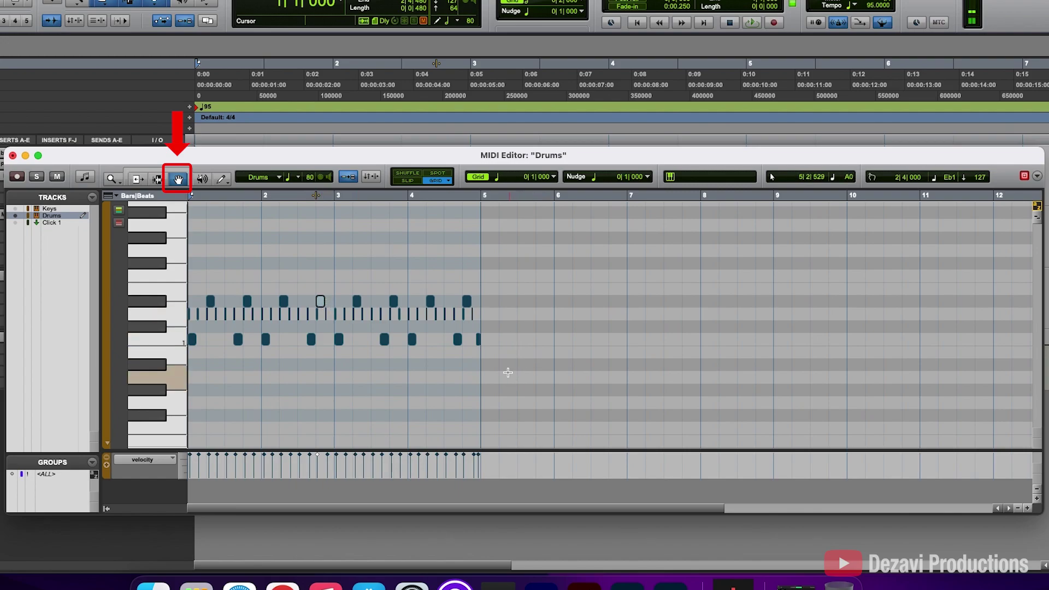
{"action": "left_click_drag", "start_coordinate": [507, 372], "coordinate": [234, 301]}
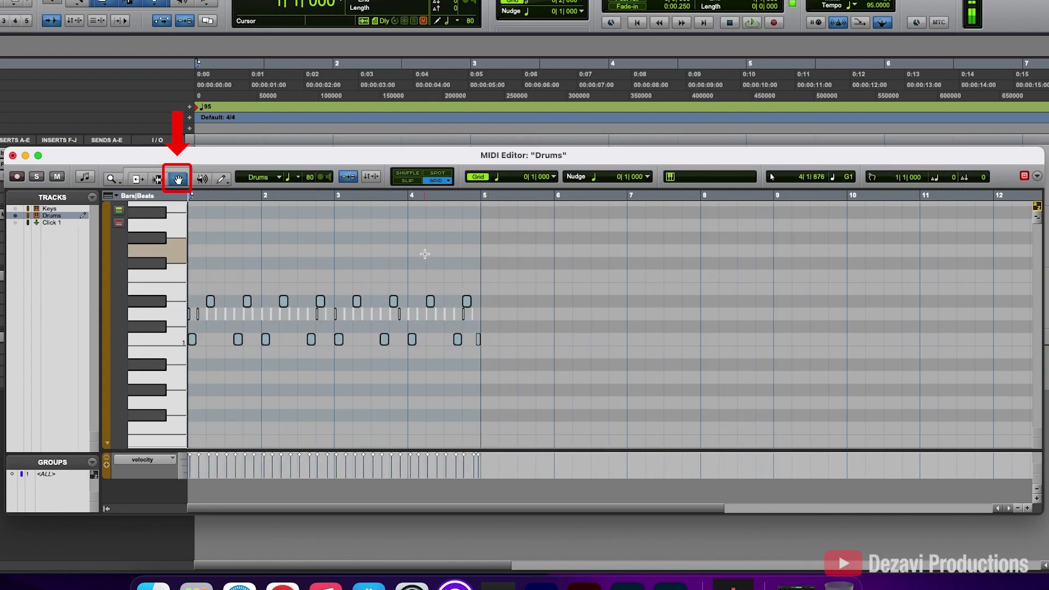
{"action": "left_click", "coordinate": [320, 301]}
{"action": "left_click", "coordinate": [279, 253]}
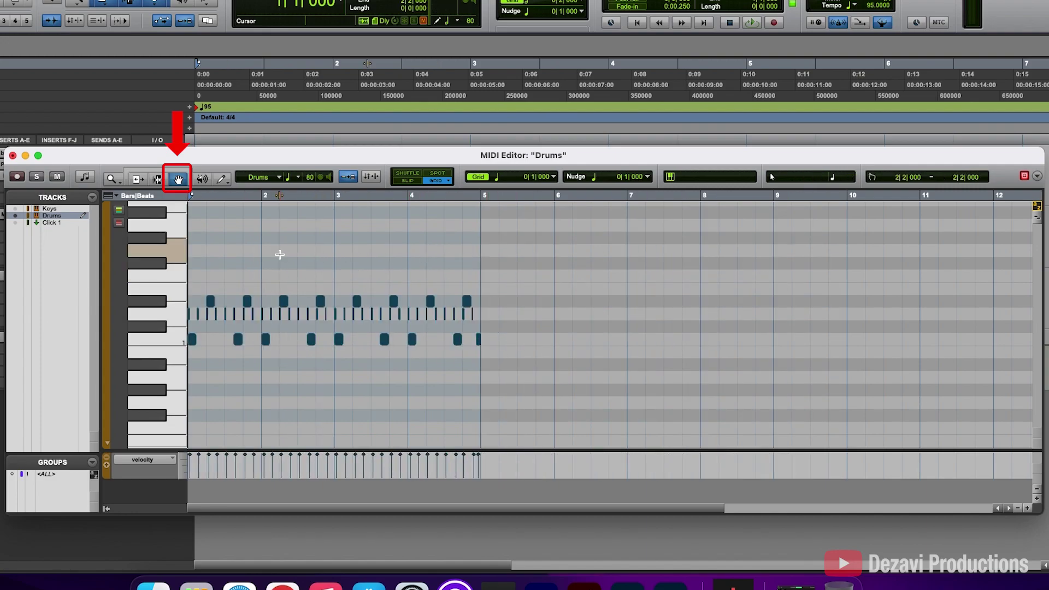
- Activate the Smart Tool and use it to select all the Drums notes, trying a longer note length and undoing it
{"action": "left_click", "coordinate": [189, 174]}
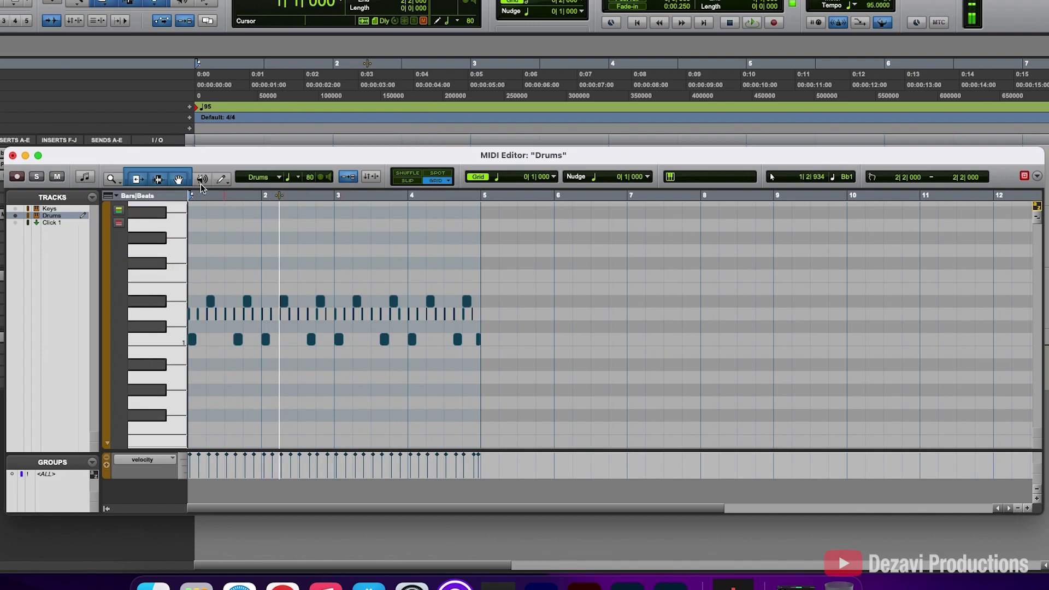
{"action": "left_click_drag", "start_coordinate": [481, 371], "coordinate": [535, 275]}
{"action": "left_click_drag", "start_coordinate": [286, 301], "coordinate": [339, 300]}
{"action": "key", "text": "super+a"}
{"action": "key", "text": "super+z"}
{"action": "left_click", "coordinate": [423, 241]}
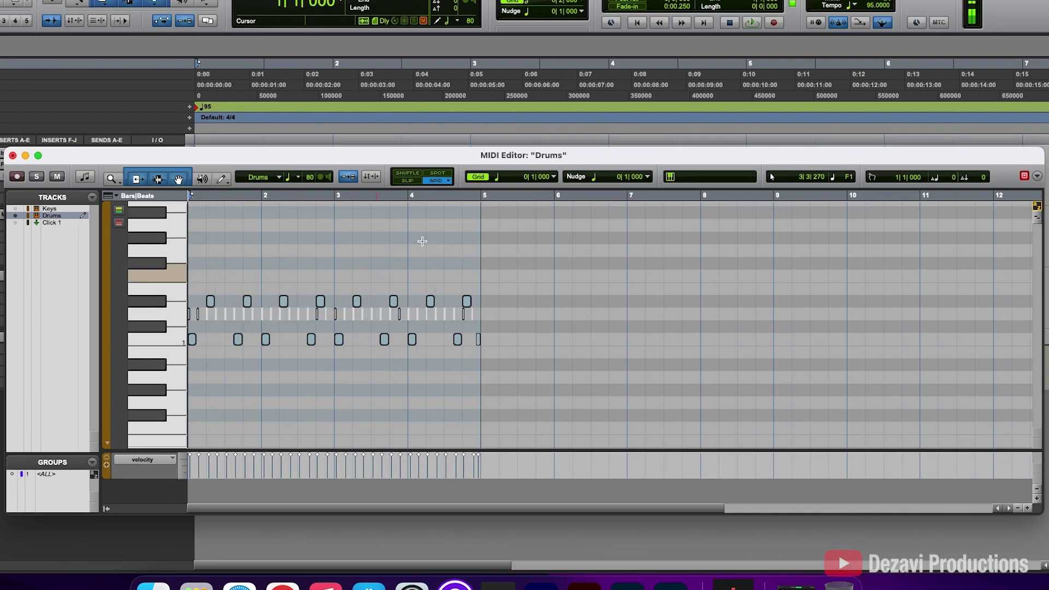
- Switch the MIDI Editor to Slip mode and lengthen all the selected Drums notes slightly, off the grid
{"action": "left_click", "coordinate": [403, 180]}
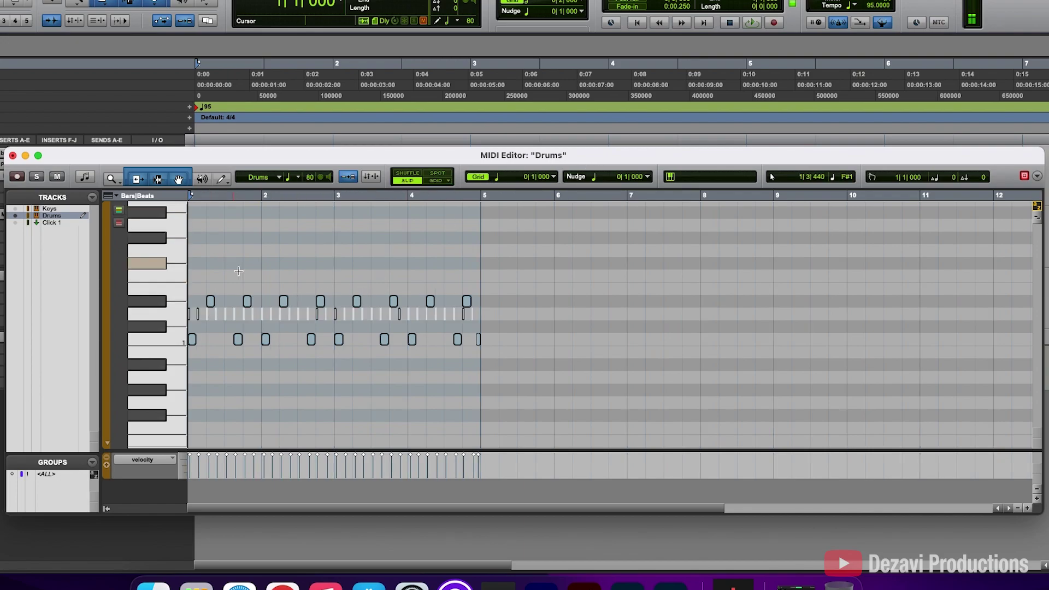
{"action": "mouse_move", "coordinate": [288, 305]}
{"action": "left_mouse_down"}
{"action": "mouse_move", "coordinate": [331, 297]}
{"action": "mouse_move", "coordinate": [289, 300]}
{"action": "left_mouse_up"}
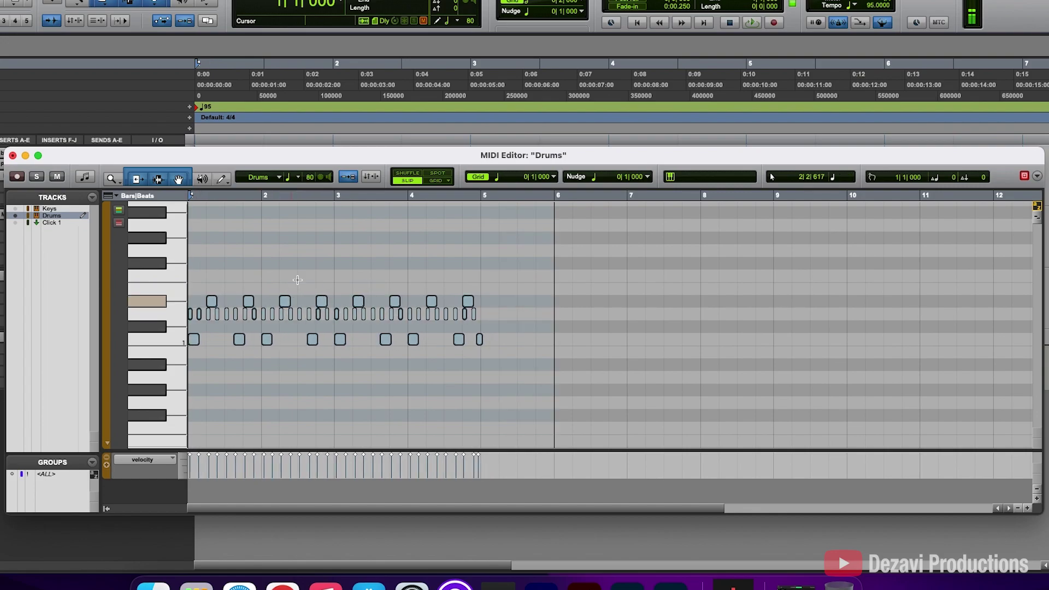
- Undo the last lengthening of the Drums notes and switch the MIDI Editor back to Grid mode
{"action": "key", "text": "super+z"}
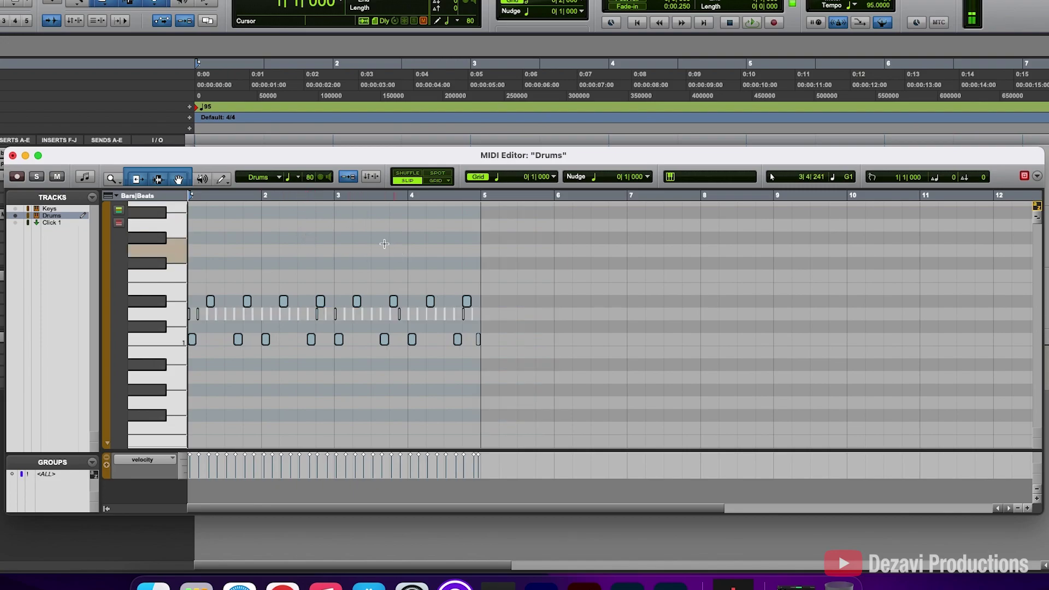
{"action": "left_click", "coordinate": [432, 180]}
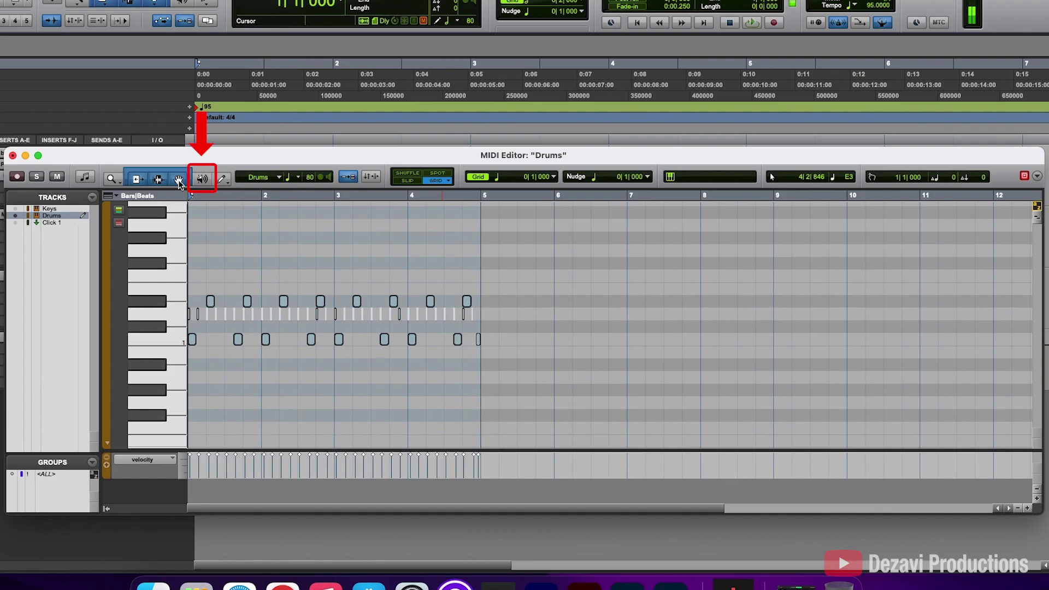
- Scrub the Drums clip around beat 4 of bar 2 with the Scrubber tool
{"action": "left_click", "coordinate": [201, 179]}
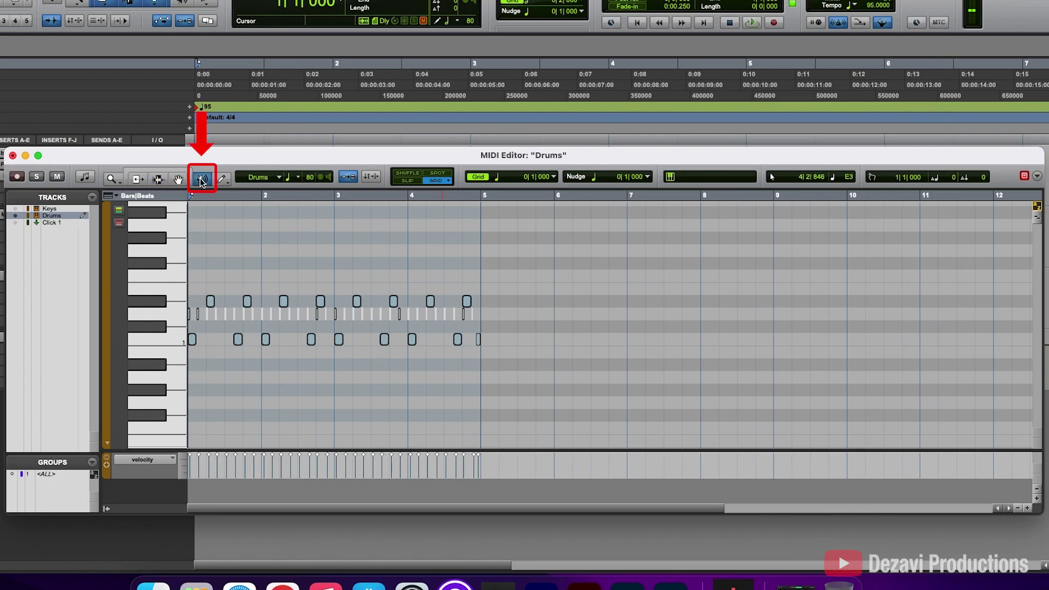
{"action": "left_click", "coordinate": [334, 236]}
{"action": "mouse_move", "coordinate": [332, 236]}
{"action": "left_mouse_down"}
{"action": "mouse_move", "coordinate": [366, 236]}
{"action": "mouse_move", "coordinate": [334, 235]}
{"action": "left_mouse_up"}
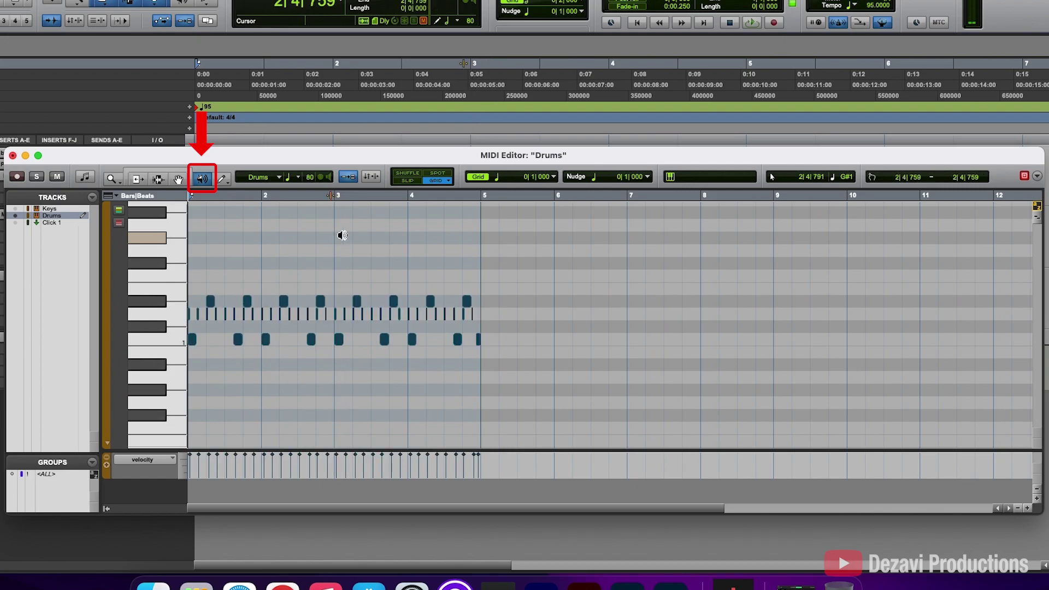
- Use the Pencil tool to draw three notes after the Drums pattern, including G1 at 5|1|000 and G#1 at 5|4|000, and undo them
{"action": "left_click", "coordinate": [222, 180]}
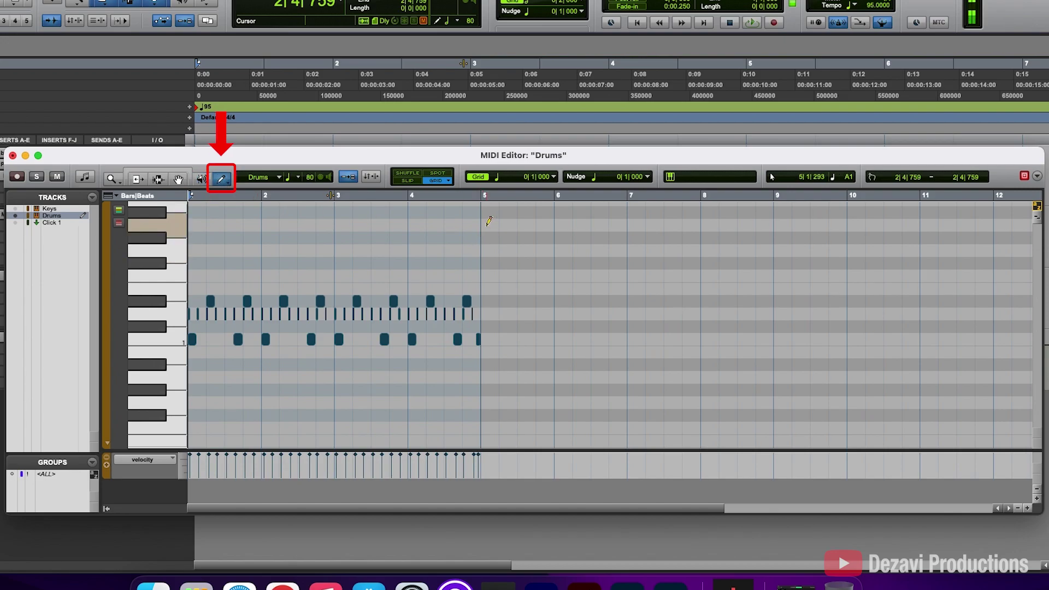
{"action": "left_click", "coordinate": [489, 222]}
{"action": "mouse_move", "coordinate": [489, 222]}
{"action": "left_mouse_down"}
{"action": "mouse_move", "coordinate": [762, 260]}
{"action": "mouse_move", "coordinate": [515, 246]}
{"action": "mouse_move", "coordinate": [553, 237]}
{"action": "mouse_move", "coordinate": [849, 250]}
{"action": "mouse_move", "coordinate": [501, 250]}
{"action": "left_mouse_up"}
{"action": "left_click", "coordinate": [544, 237]}
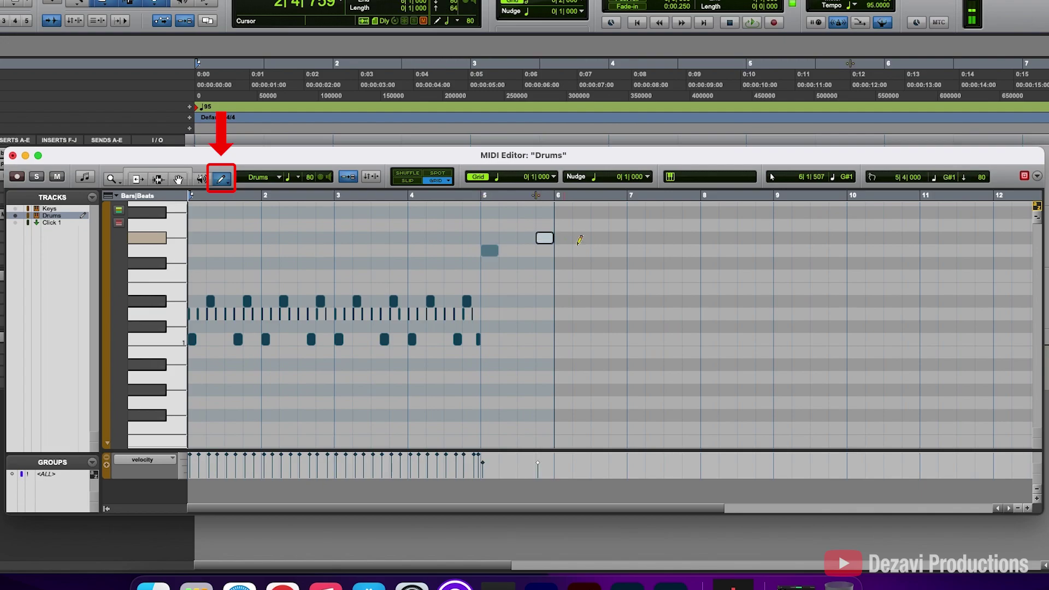
{"action": "left_click", "coordinate": [600, 263]}
{"action": "key", "text": "super+z"}
{"action": "key", "text": "super+z"}
{"action": "key", "text": "super+z"}
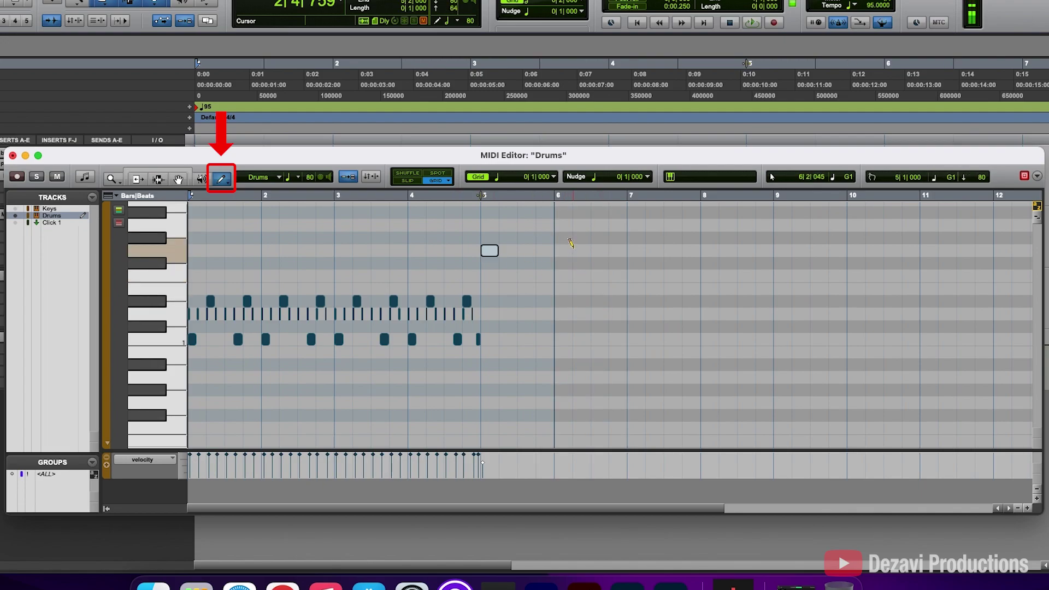
- Set the Pencil's note duration to 1 bar, draw a G1 note at 5|1|000 and undo it
{"action": "left_click", "coordinate": [298, 178]}
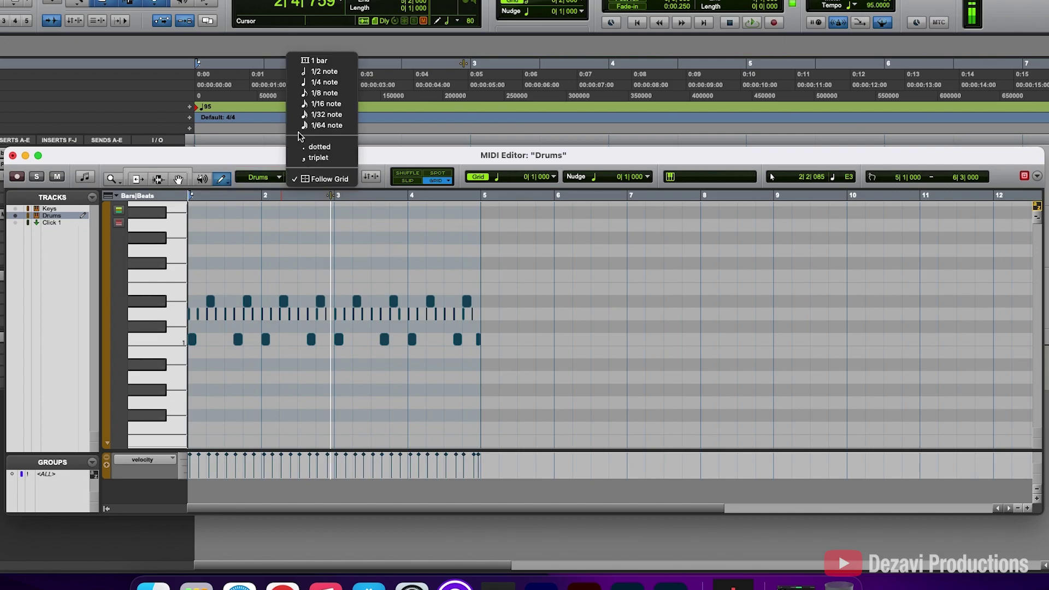
{"action": "left_click", "coordinate": [314, 65]}
{"action": "left_click", "coordinate": [491, 252]}
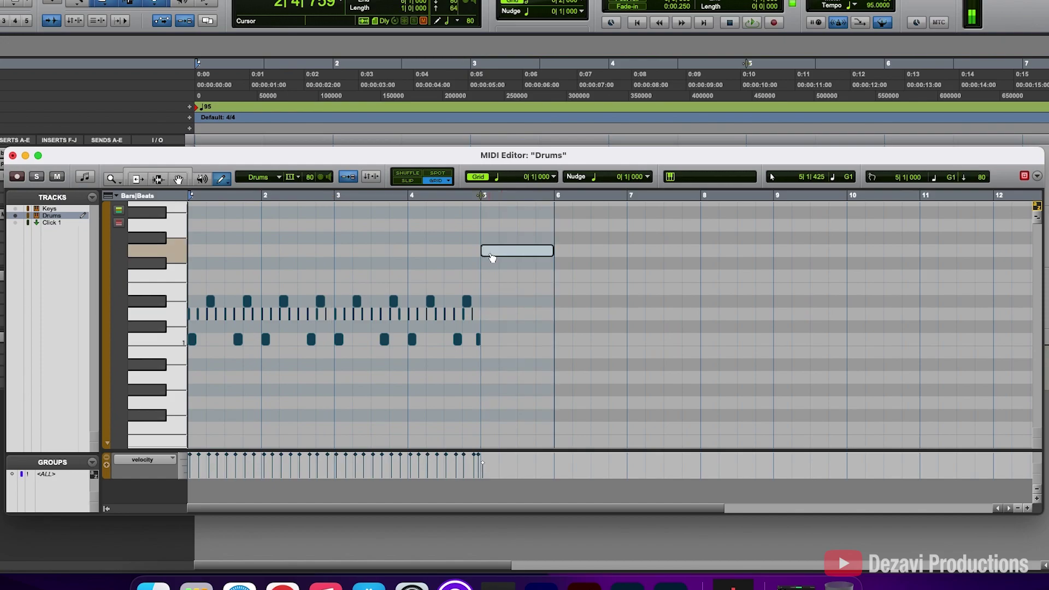
{"action": "key", "text": "super+z"}
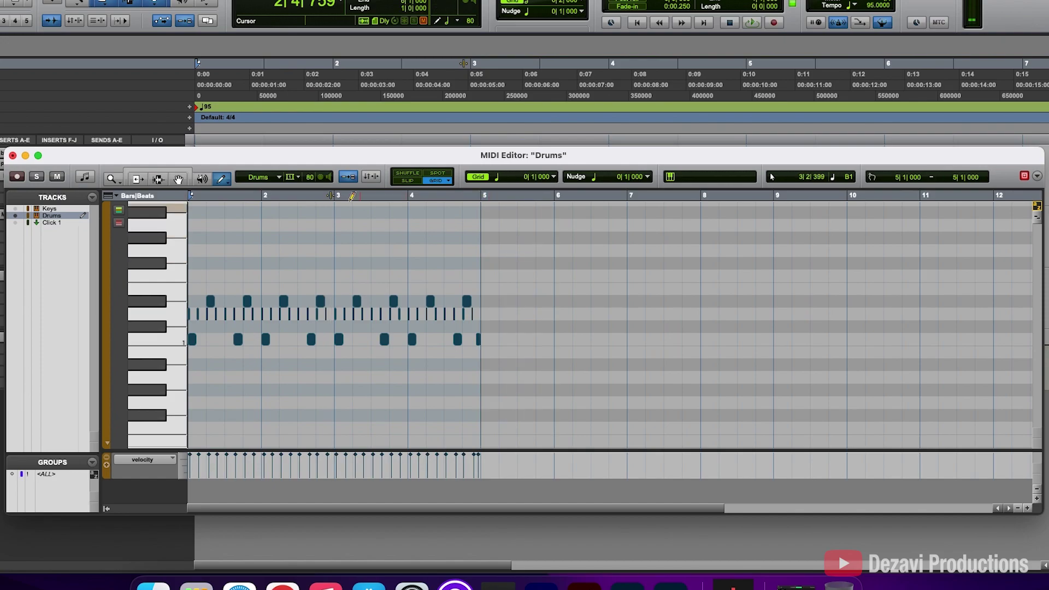
- Set the Pencil's note duration to 1/16 note, draw an F#1 note at 5|1|000 and undo it
{"action": "left_click", "coordinate": [293, 177]}
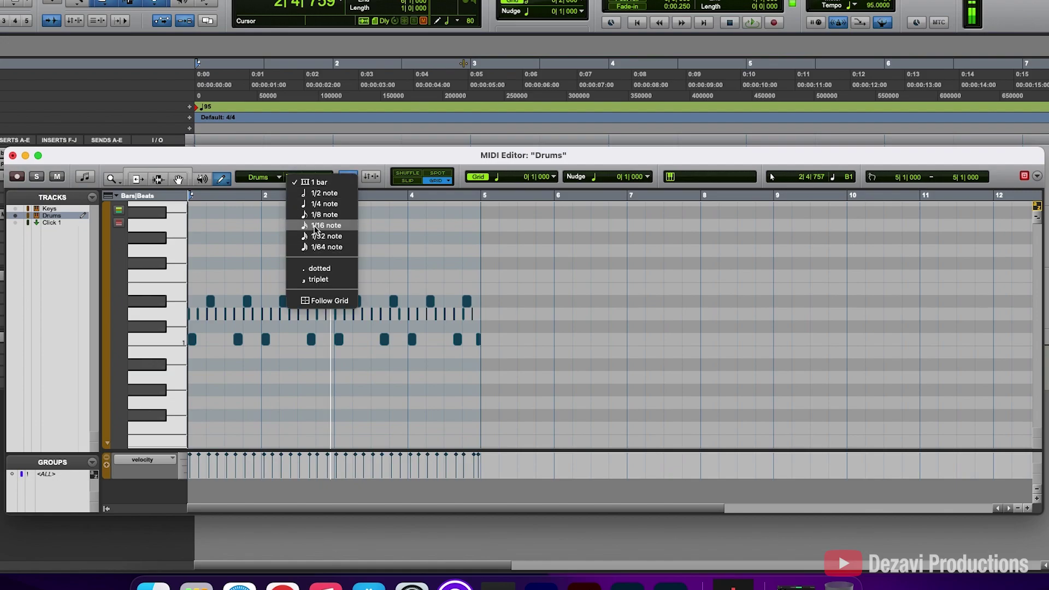
{"action": "left_click", "coordinate": [319, 228]}
{"action": "left_click", "coordinate": [491, 261]}
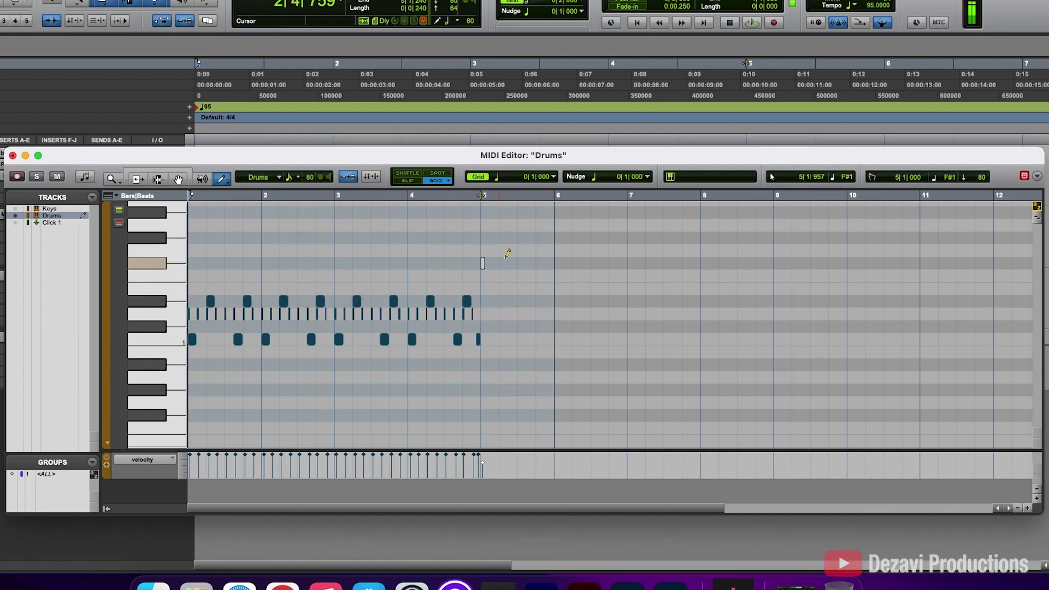
{"action": "key", "text": "super+z"}
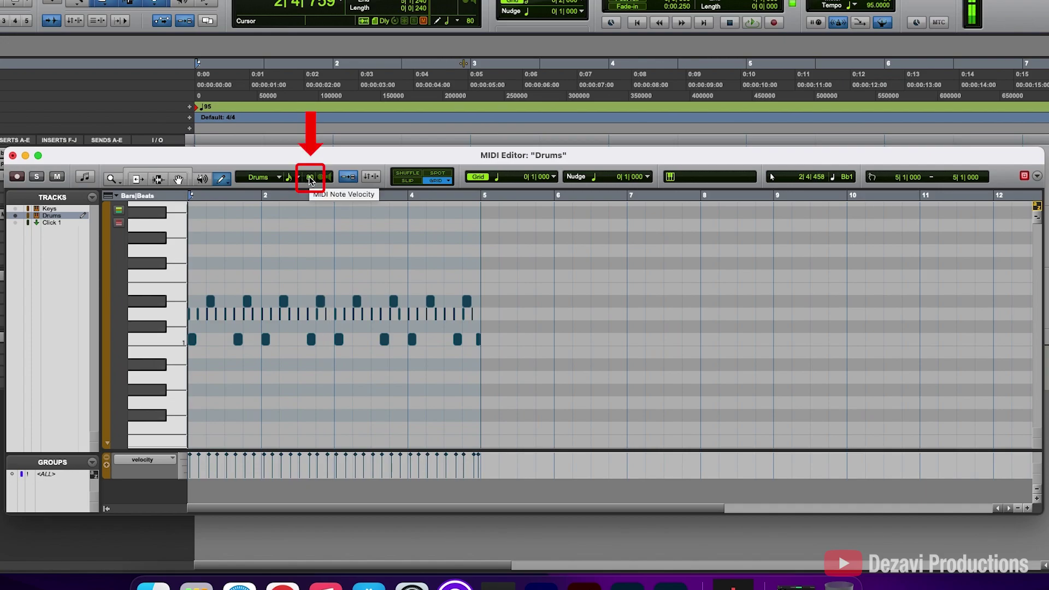
- Set the default MIDI note velocity to 112, draw a G1 note at 5|1|000 and undo it
{"action": "left_click", "coordinate": [310, 178]}
{"action": "type", "text": "112"}
{"action": "key", "text": "Return"}
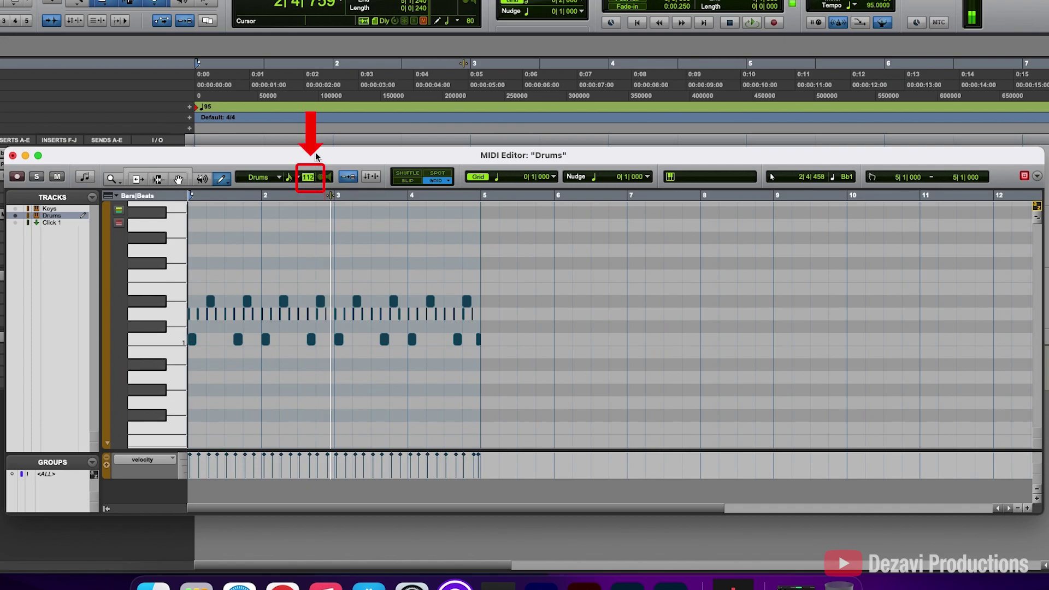
{"action": "left_click", "coordinate": [492, 250]}
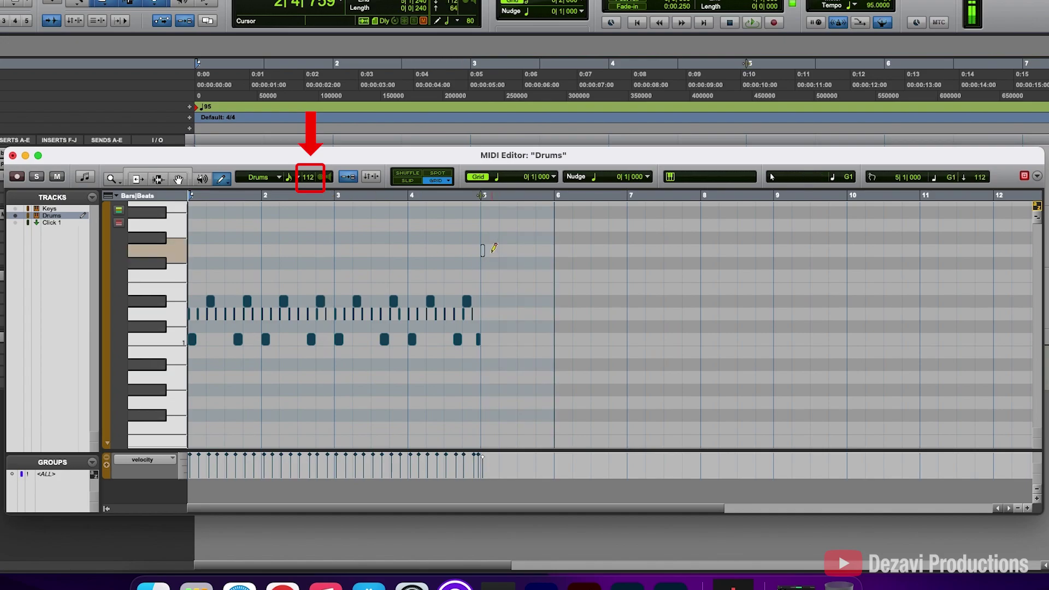
{"action": "key", "text": "super+z"}
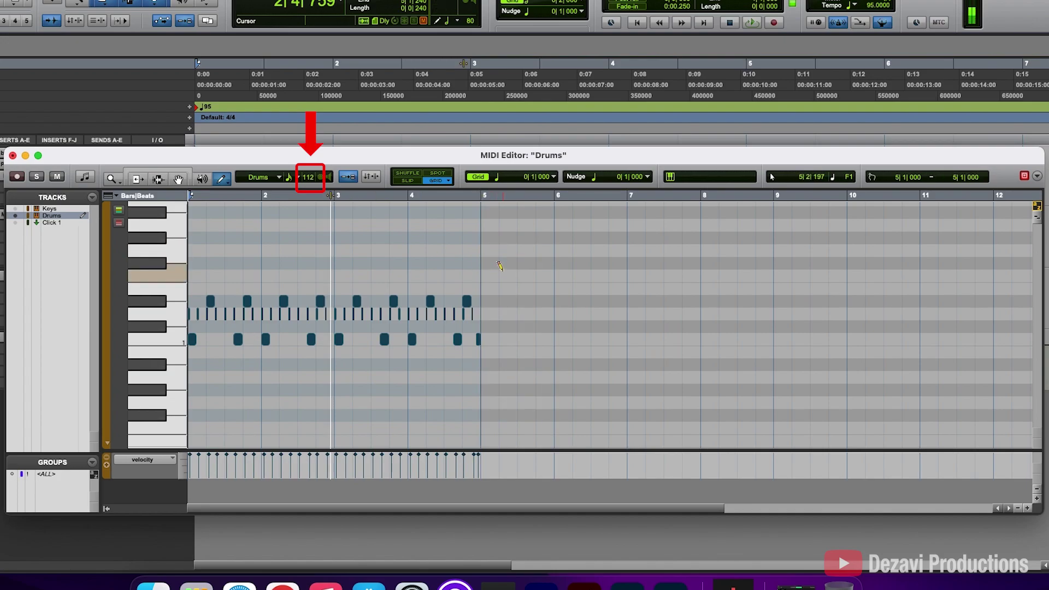
- Using the Line Pencil shape and 1/4 note duration, draw a row of G#1 notes from 5|1|000 into bar 10 and undo it
{"action": "left_click", "coordinate": [223, 179]}
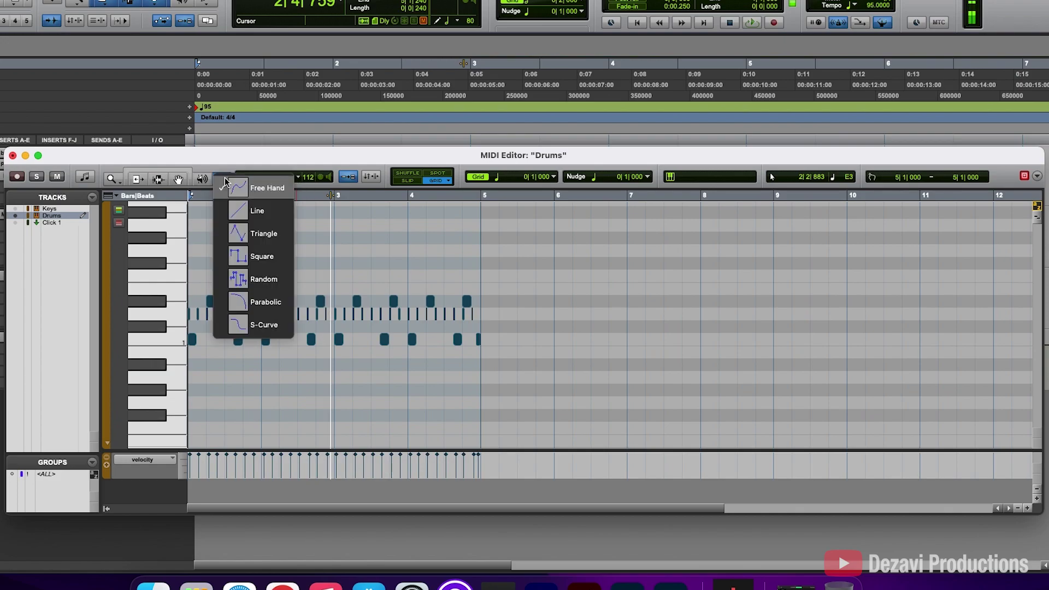
{"action": "left_click", "coordinate": [261, 213]}
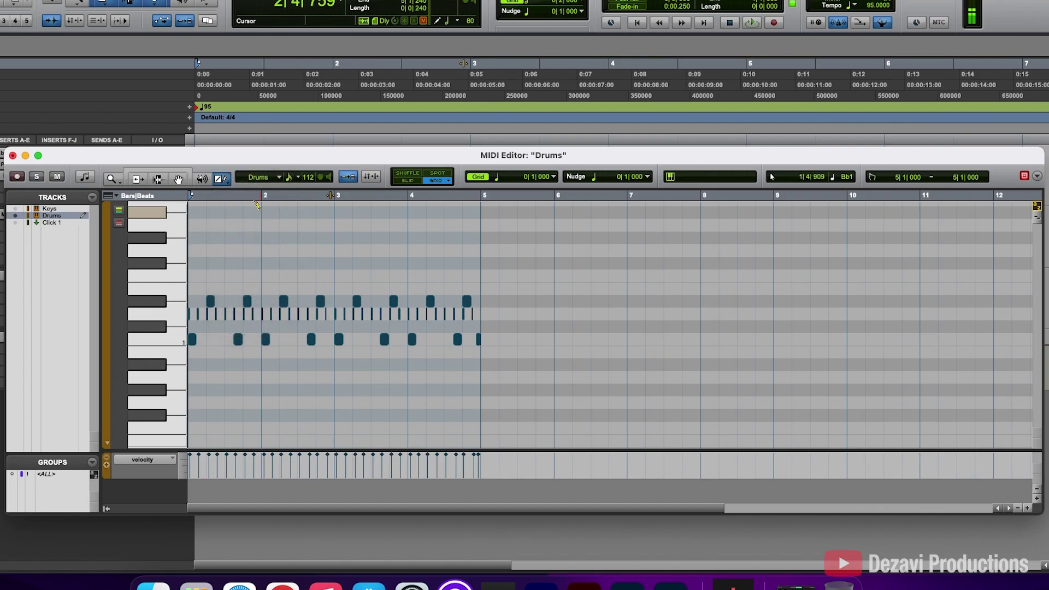
{"action": "left_click", "coordinate": [295, 179]}
{"action": "left_click", "coordinate": [304, 158]}
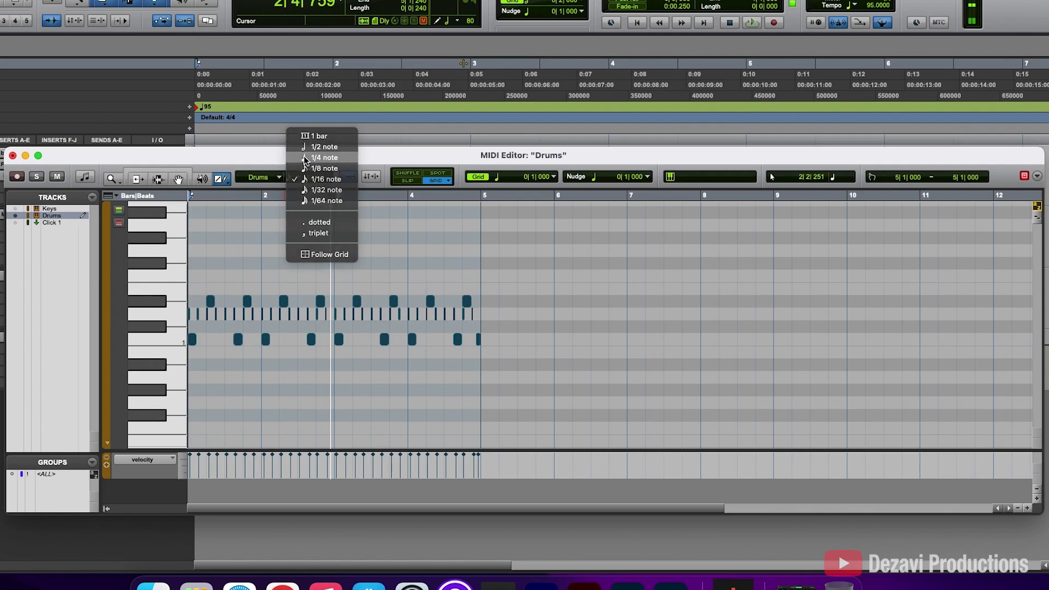
{"action": "mouse_move", "coordinate": [482, 238]}
{"action": "left_mouse_down"}
{"action": "mouse_move", "coordinate": [903, 238]}
{"action": "mouse_move", "coordinate": [885, 238]}
{"action": "left_mouse_up"}
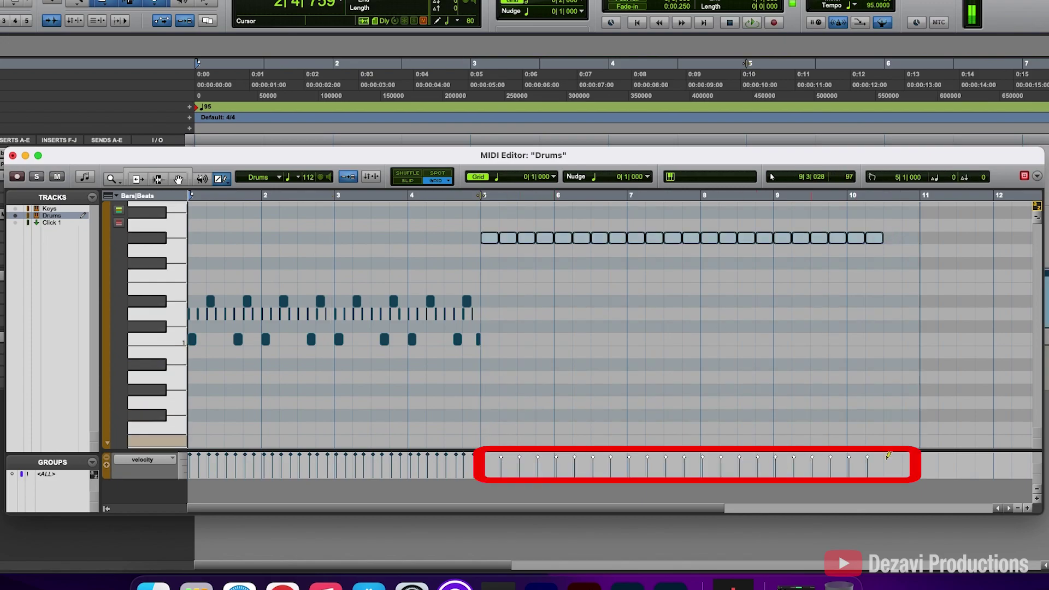
{"action": "key", "text": "super+z"}
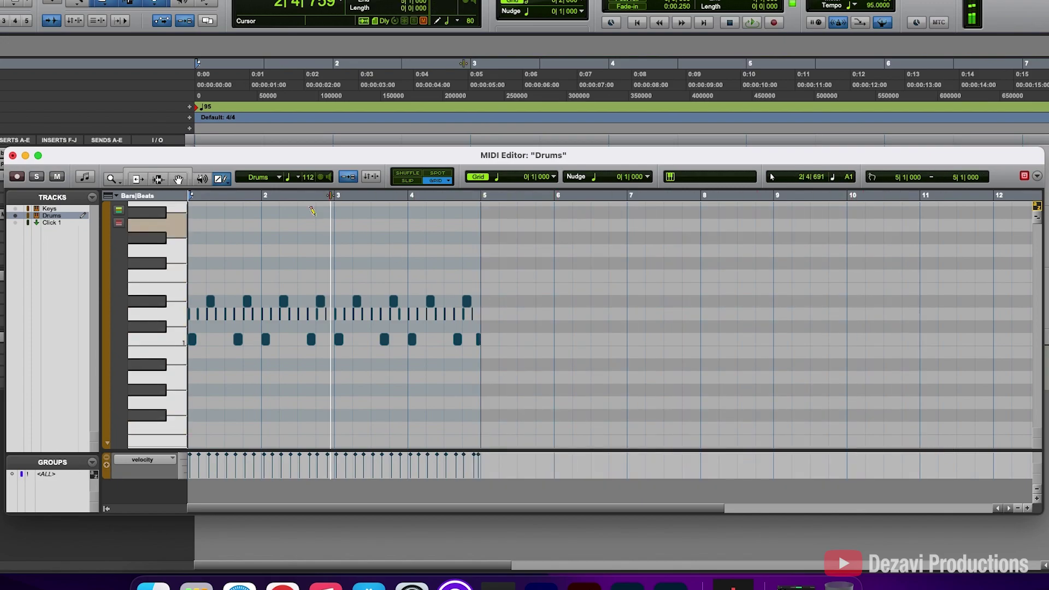
- Using the Triangle Pencil shape, draw a row of F#1 notes from 5|1|000 into bar 10 and undo it
{"action": "left_click", "coordinate": [218, 181]}
{"action": "left_click", "coordinate": [254, 233]}
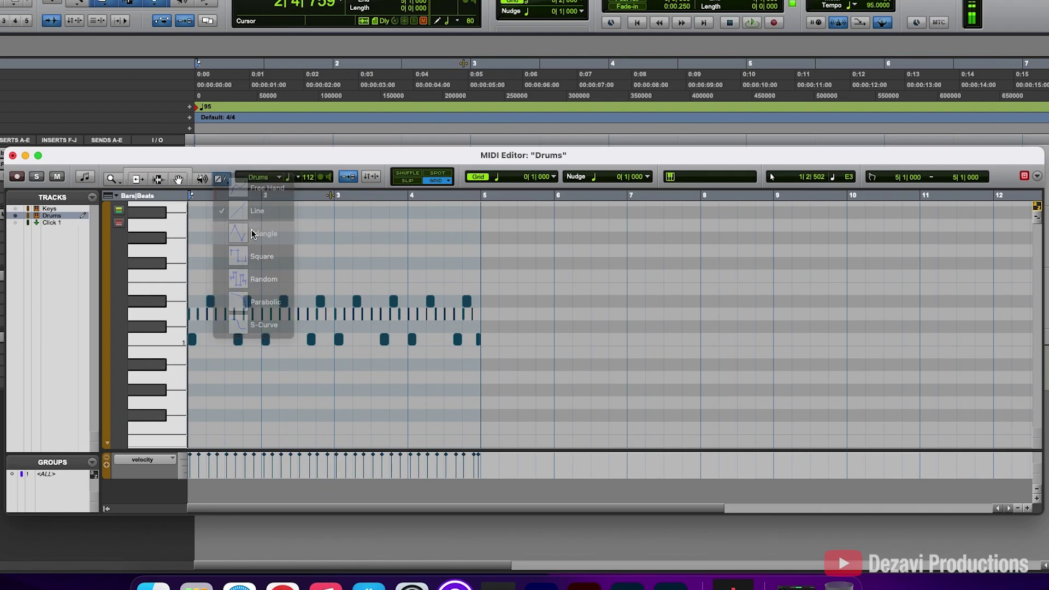
{"action": "left_click_drag", "start_coordinate": [486, 263], "coordinate": [884, 264]}
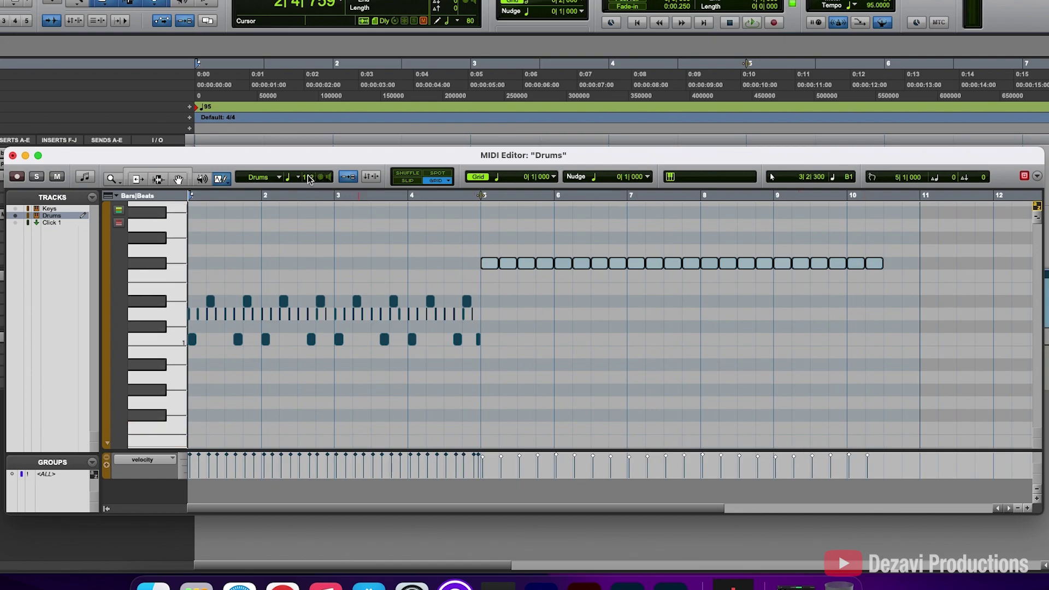
{"action": "key", "text": "super+z"}
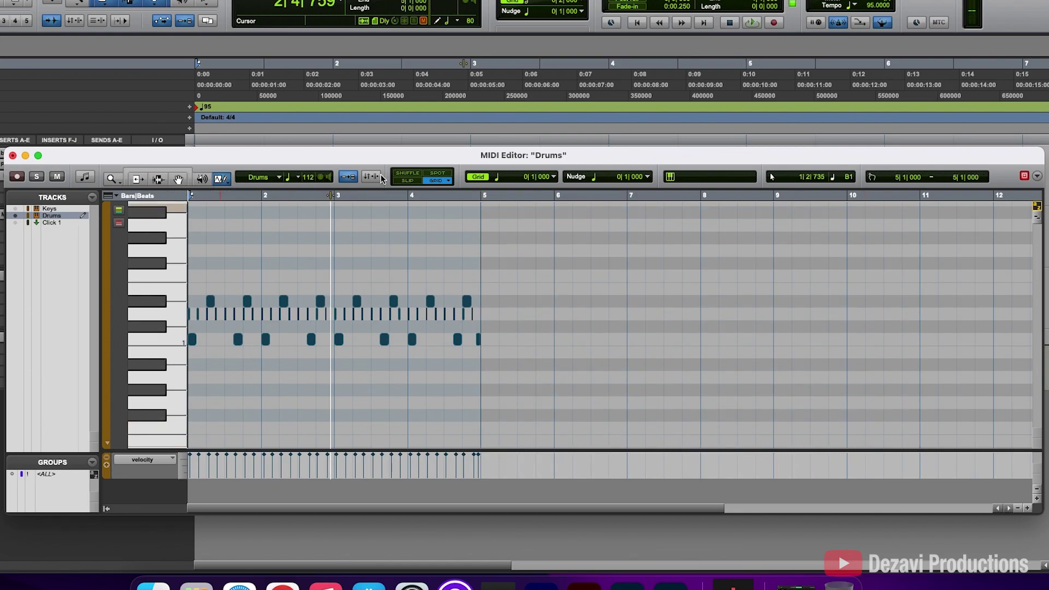
- With note velocity set to 106 and the Square Pencil shape, draw F#1 notes from 5|1|000 into bar 9 and undo them
{"action": "left_click_drag", "start_coordinate": [310, 181], "coordinate": [311, 181]}
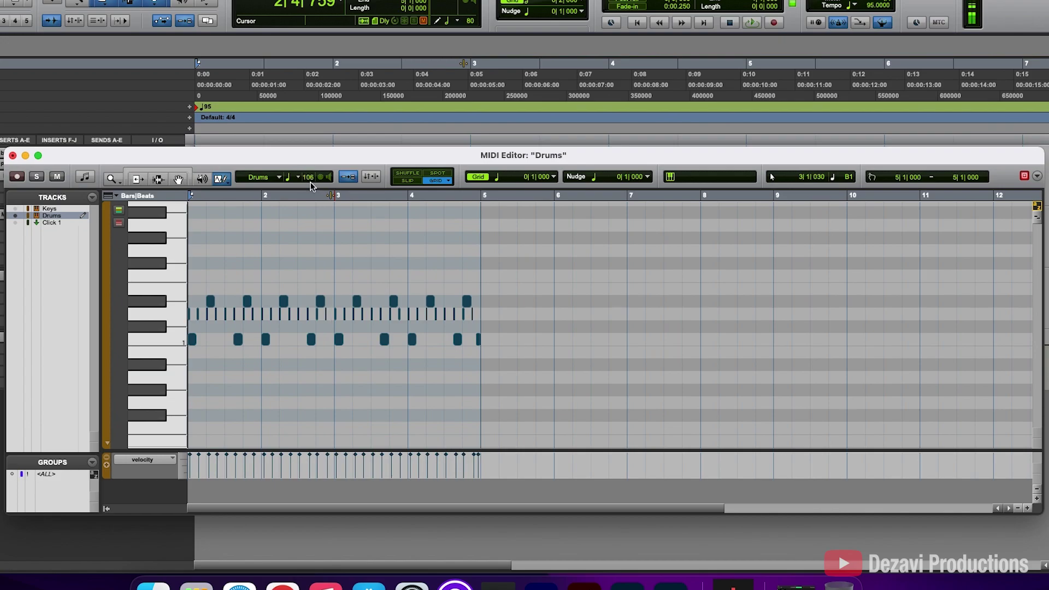
{"action": "left_click", "coordinate": [220, 180]}
{"action": "left_click", "coordinate": [262, 276]}
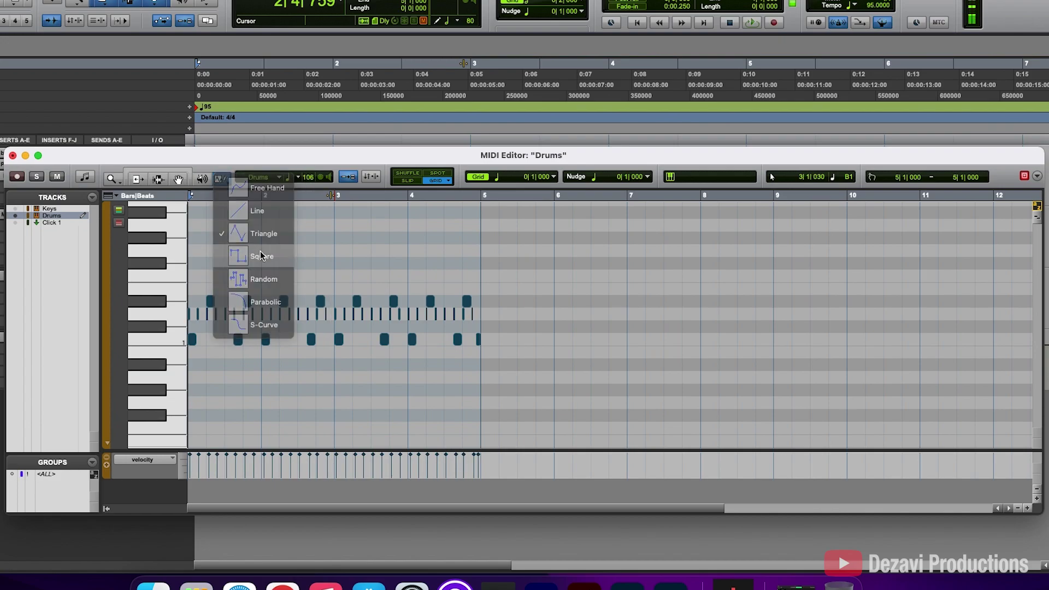
{"action": "left_click_drag", "start_coordinate": [482, 276], "coordinate": [807, 268]}
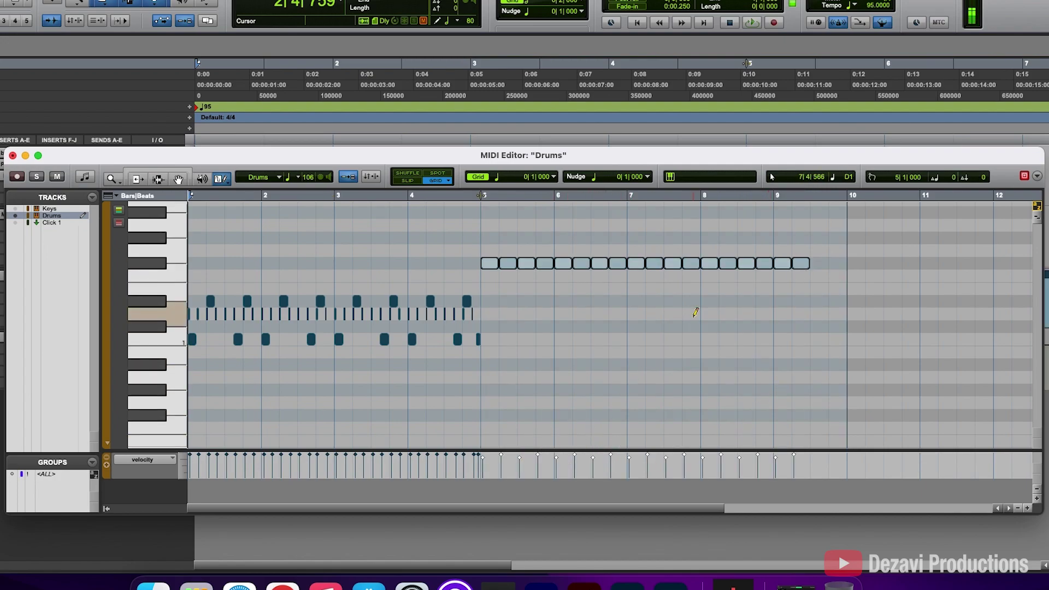
{"action": "key", "text": "super+z"}
- Try drawing a row of notes from bar 5 with the Random Pencil shape, and return the Pencil tool to Free Hand
{"action": "left_click", "coordinate": [221, 179]}
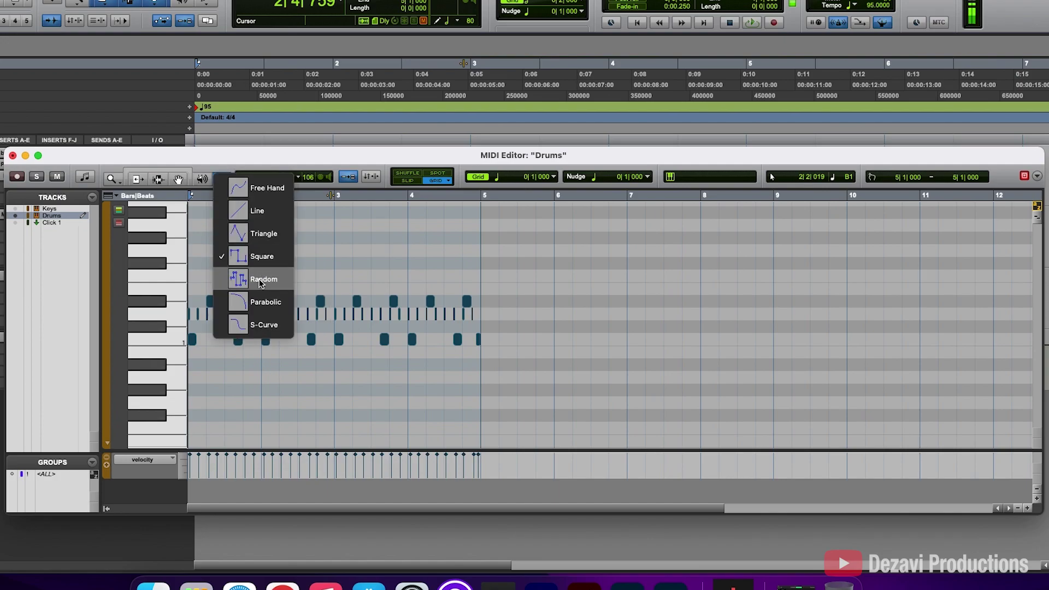
{"action": "left_click", "coordinate": [259, 269]}
{"action": "mouse_move", "coordinate": [483, 256]}
{"action": "left_mouse_down"}
{"action": "mouse_move", "coordinate": [937, 255]}
{"action": "mouse_move", "coordinate": [924, 301]}
{"action": "mouse_move", "coordinate": [339, 302]}
{"action": "mouse_move", "coordinate": [270, 225]}
{"action": "left_mouse_up"}
{"action": "left_click", "coordinate": [222, 179]}
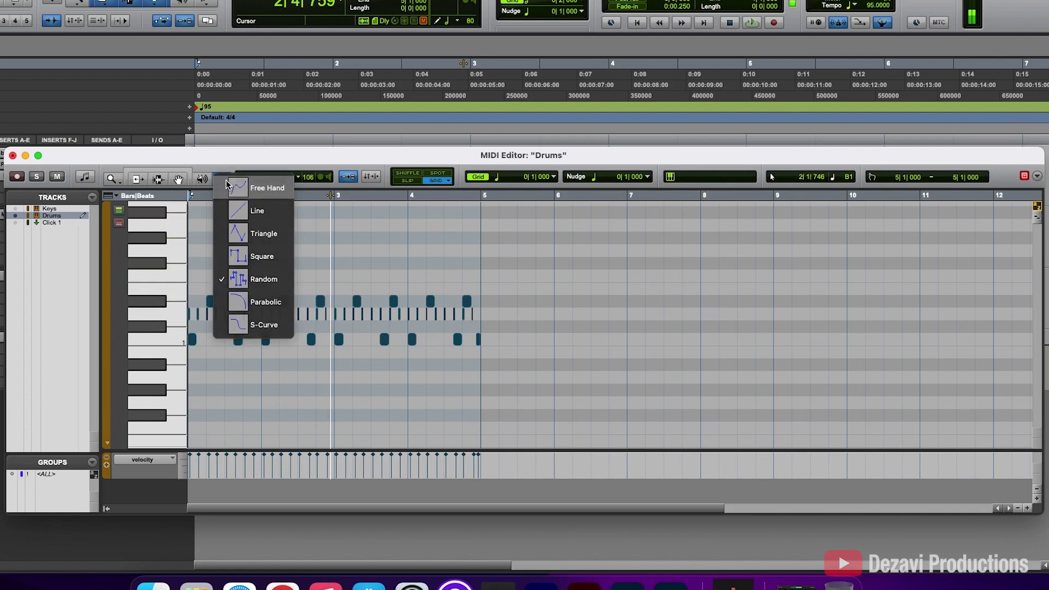
{"action": "left_click", "coordinate": [225, 179]}
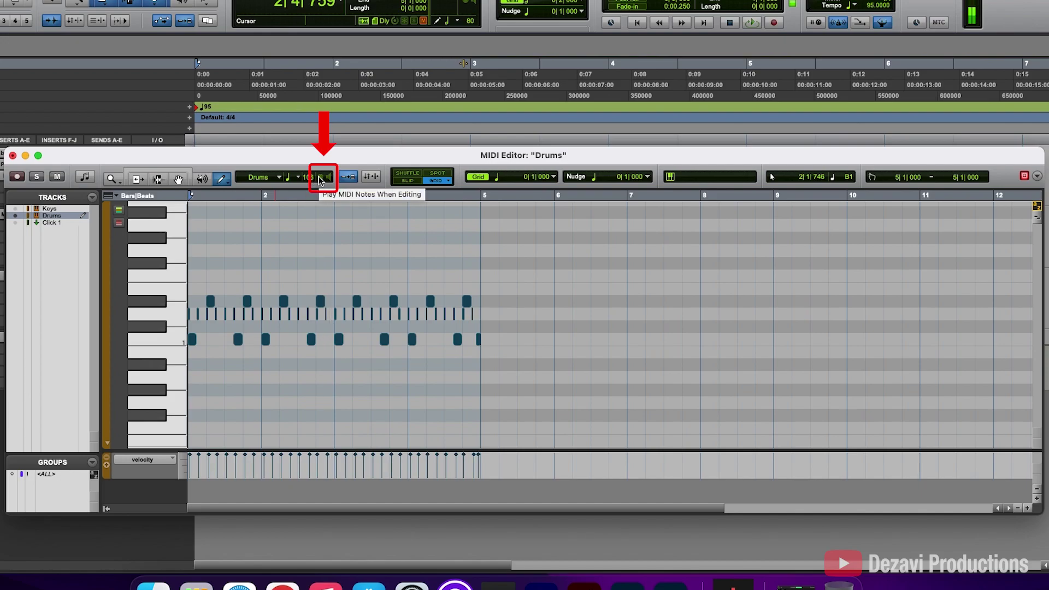
- With the Grabber tool, select the Eb1 notes at 2|4|000 and 3|2|000 and the group of notes after them, and clear the selection
{"action": "left_click", "coordinate": [179, 180]}
{"action": "left_click", "coordinate": [321, 302]}
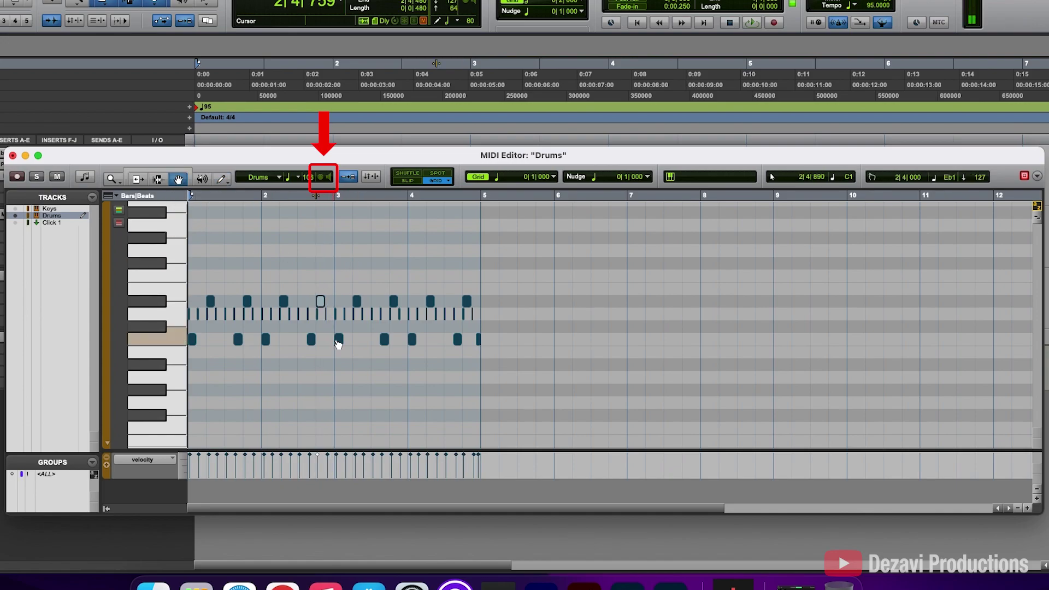
{"action": "left_click", "coordinate": [357, 301]}
{"action": "left_click_drag", "start_coordinate": [301, 276], "coordinate": [541, 358]}
{"action": "left_click", "coordinate": [389, 355]}
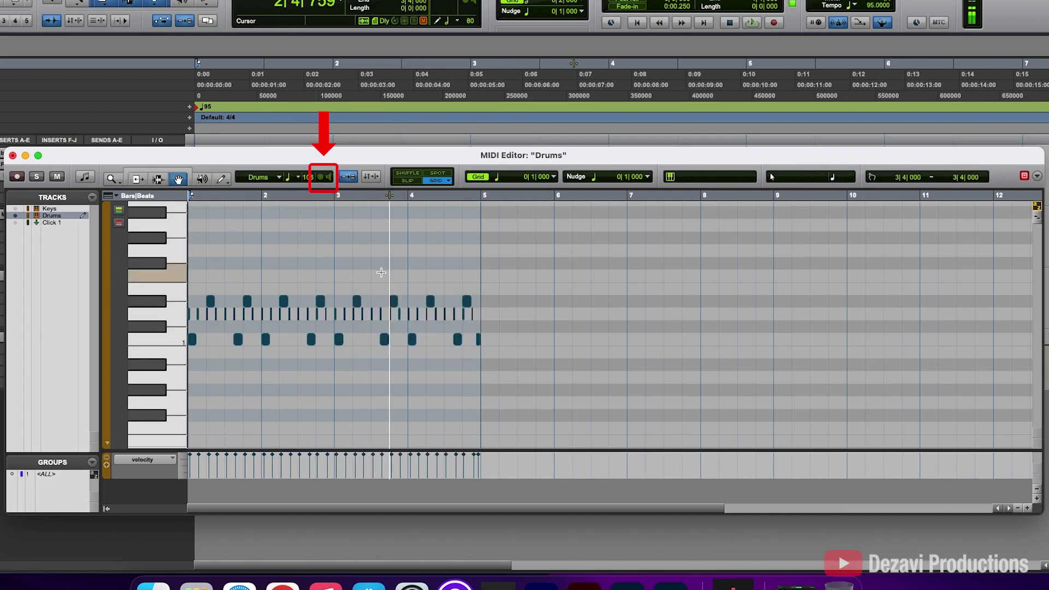
- Turn on Play MIDI Notes When Editing and select single Eb1 notes, followed by all Drums notes from 2|2|000 onward
{"action": "left_click", "coordinate": [322, 179]}
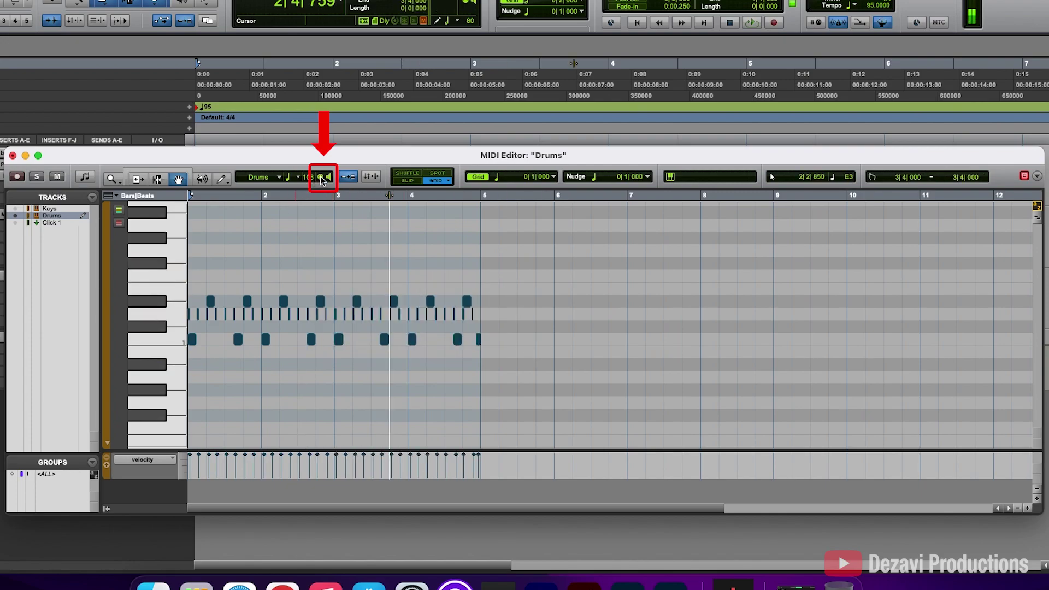
{"action": "left_click", "coordinate": [321, 301]}
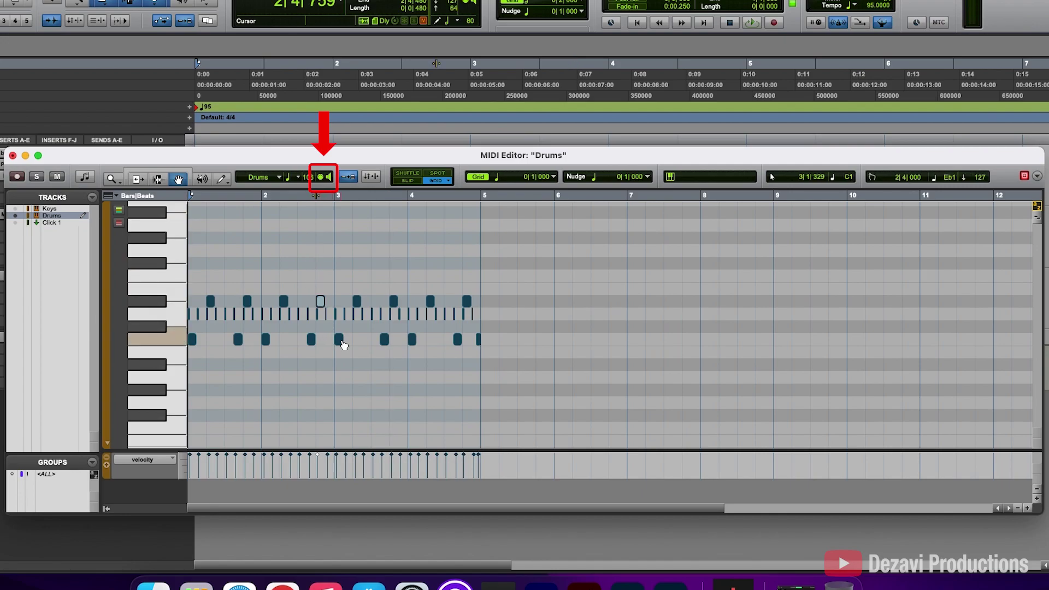
{"action": "left_click", "coordinate": [356, 302]}
{"action": "left_click_drag", "start_coordinate": [283, 249], "coordinate": [539, 360]}
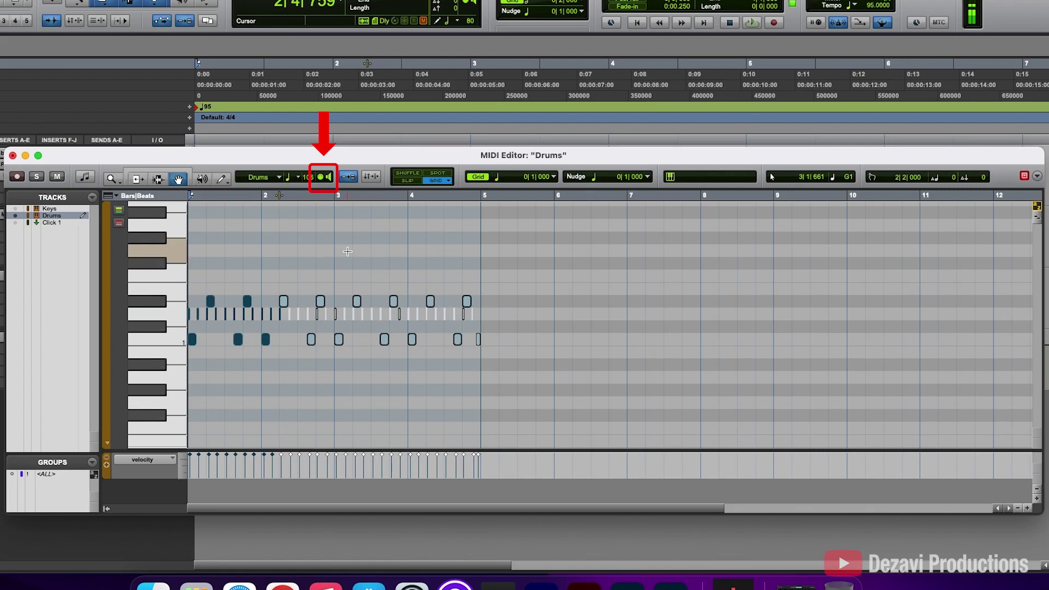
- Clear the note selection and turn off Play MIDI Notes When Editing
{"action": "left_click", "coordinate": [347, 252]}
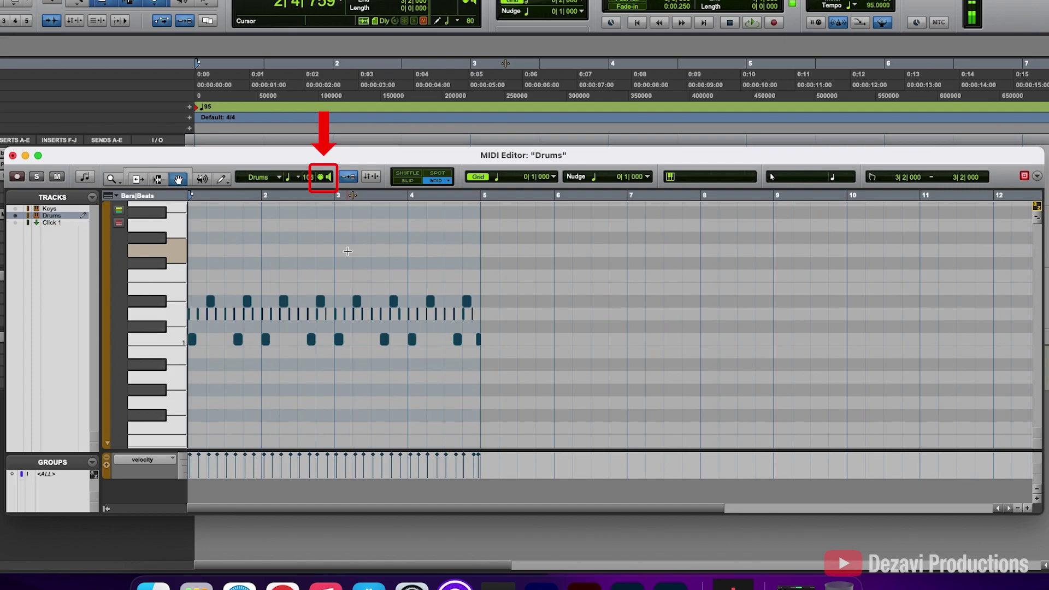
{"action": "left_click", "coordinate": [322, 177]}
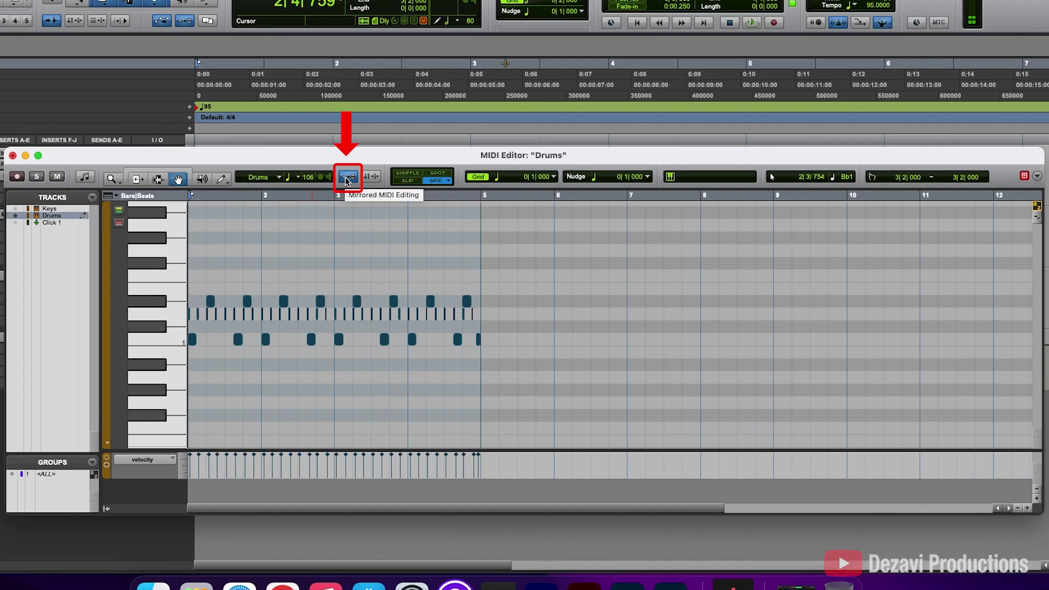
- Duplicate the Drums-03 clip in the Edit window and move the copy so it starts at 5|3|000
{"action": "left_click_drag", "start_coordinate": [352, 161], "coordinate": [355, 366]}
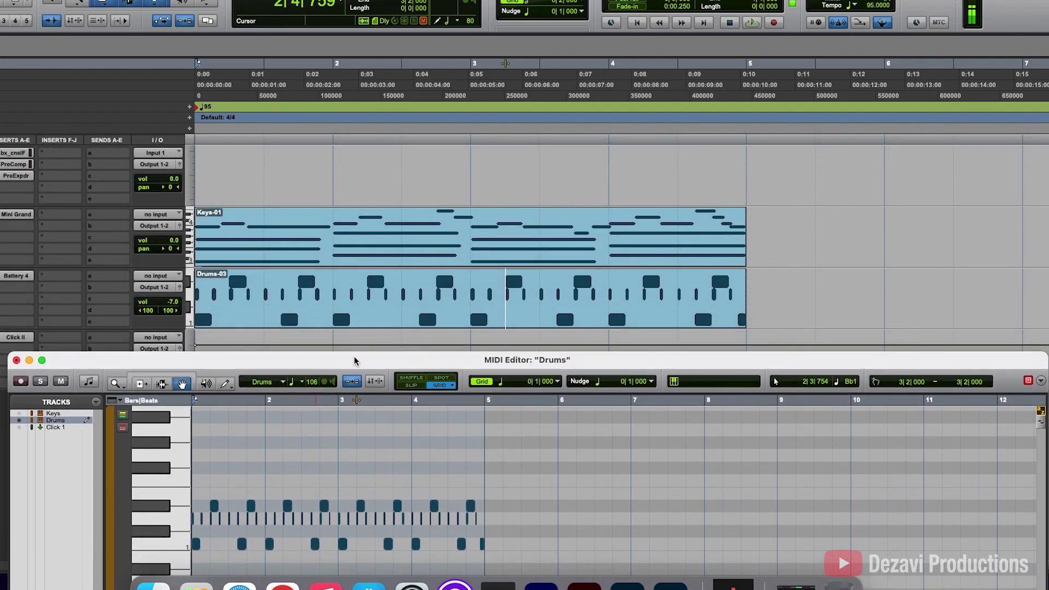
{"action": "left_click", "coordinate": [372, 319]}
{"action": "key", "text": "super+d"}
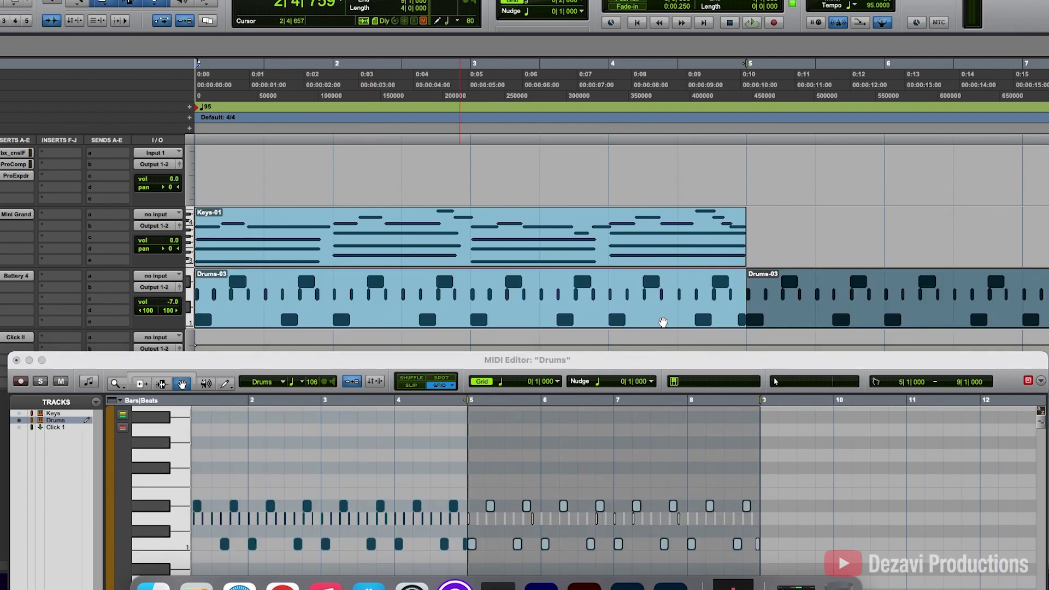
{"action": "left_click_drag", "start_coordinate": [779, 307], "coordinate": [848, 306]}
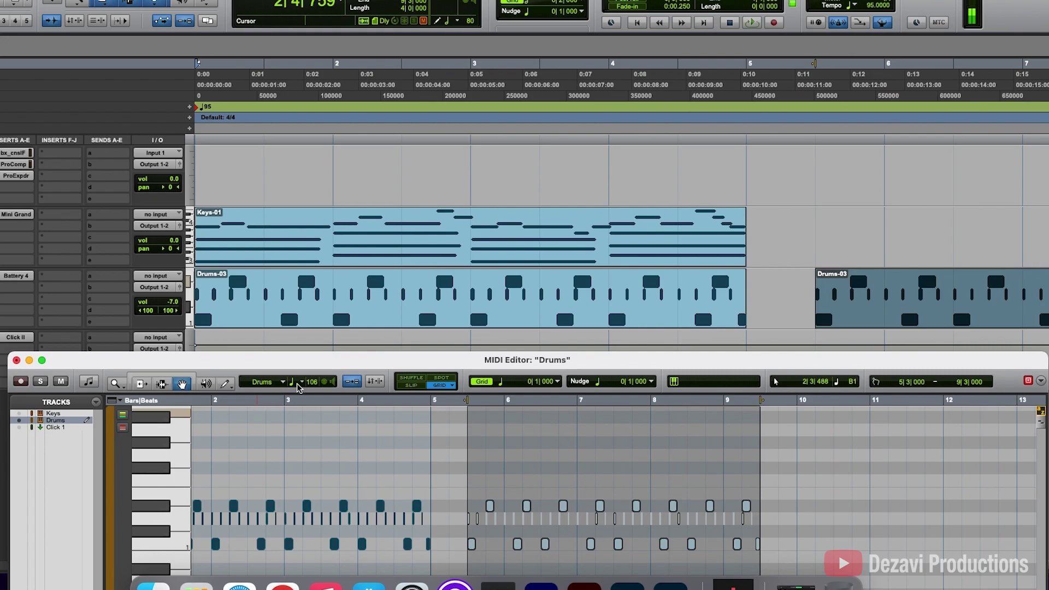
- Select all Eb1 notes across both Drums clips, and check the selection of the original and copied clips in the Edit window
{"action": "left_click_drag", "start_coordinate": [385, 368], "coordinate": [386, 294]}
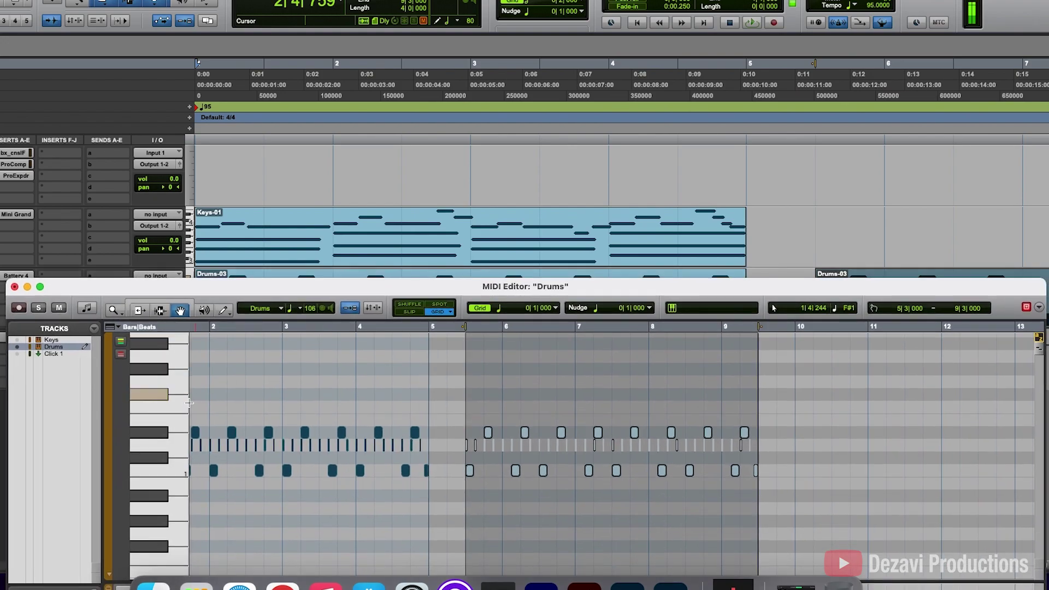
{"action": "left_click", "coordinate": [156, 435]}
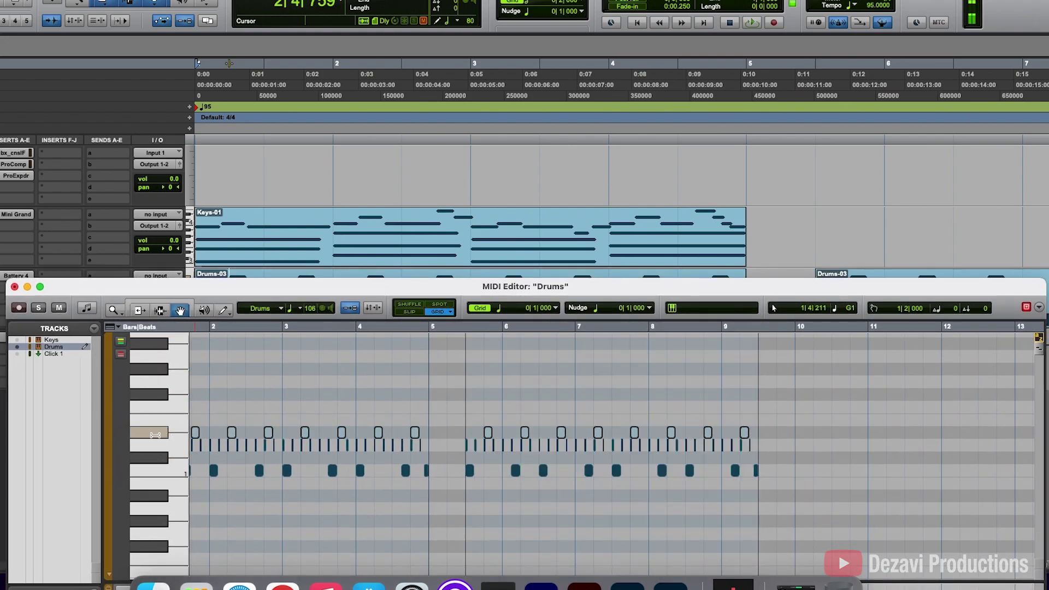
{"action": "left_click_drag", "start_coordinate": [309, 286], "coordinate": [312, 357]}
{"action": "left_click", "coordinate": [323, 309]}
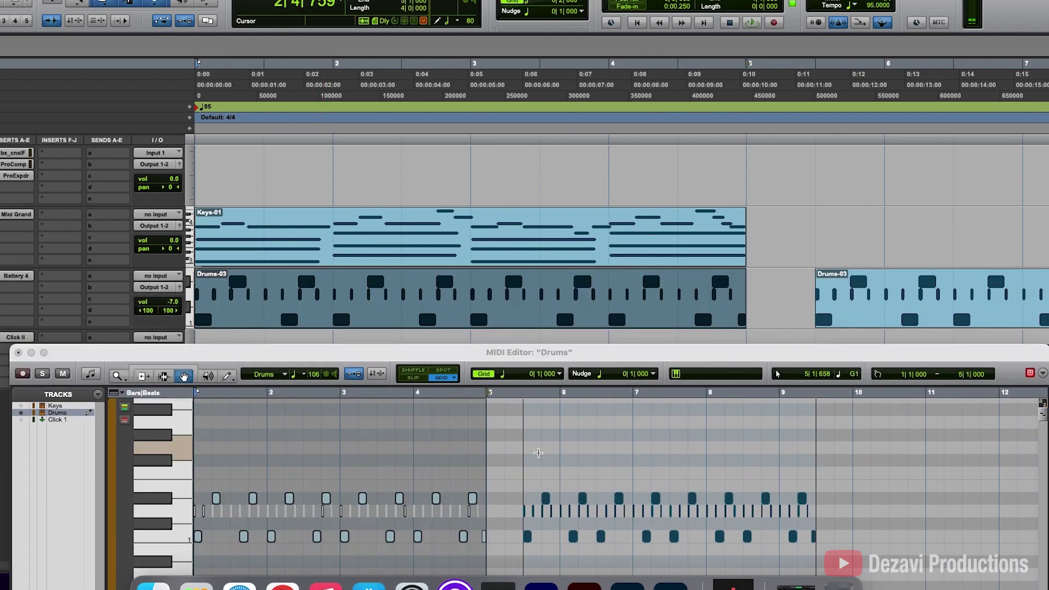
{"action": "left_click", "coordinate": [897, 305]}
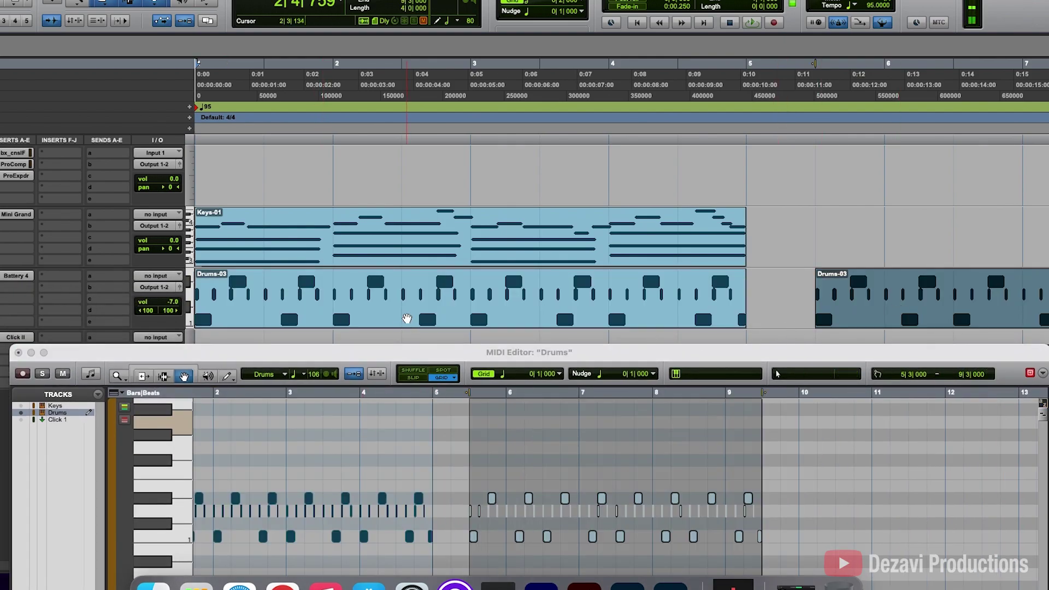
{"action": "left_click", "coordinate": [407, 318]}
- Select the Eb1 notes of only the first Drums clip, and undo the duplication and move of the Drums-03 clip
{"action": "left_click", "coordinate": [216, 484]}
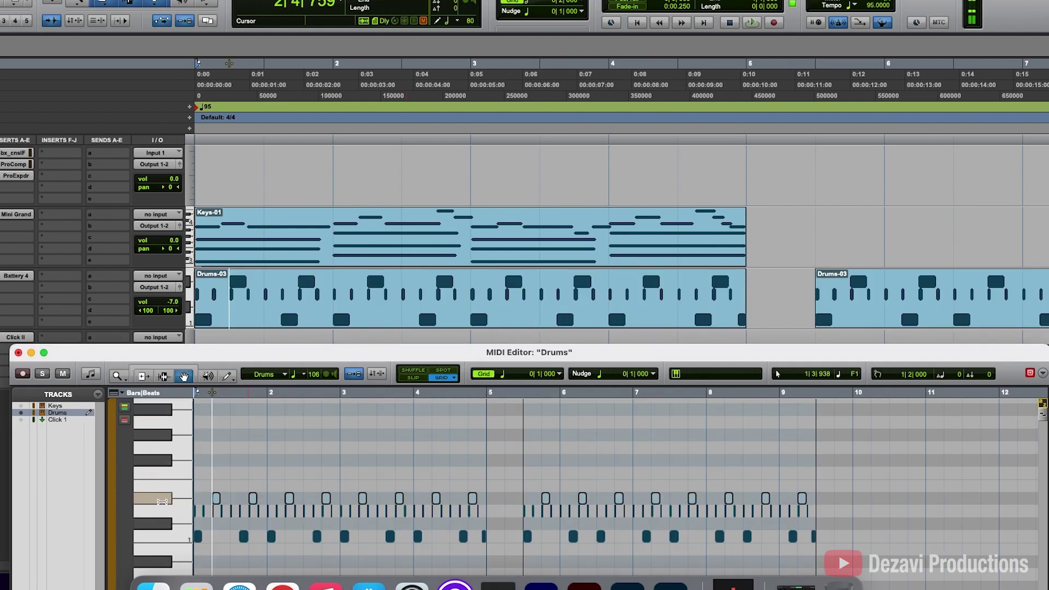
{"action": "left_click_drag", "start_coordinate": [207, 465], "coordinate": [479, 498]}
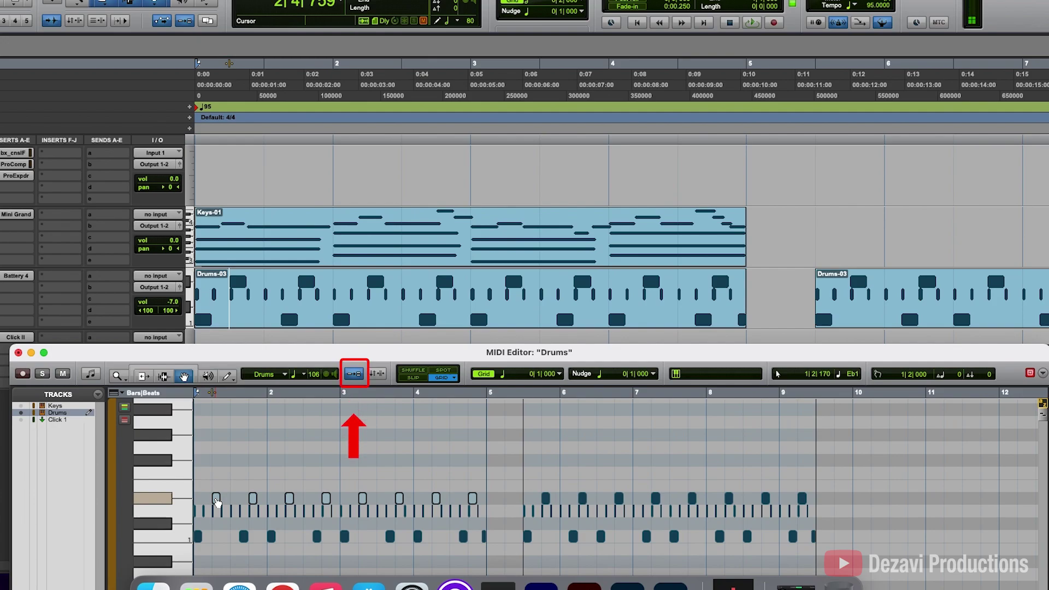
{"action": "mouse_move", "coordinate": [216, 501]}
{"action": "left_mouse_down"}
{"action": "mouse_move", "coordinate": [221, 477]}
{"action": "mouse_move", "coordinate": [225, 497]}
{"action": "left_mouse_up"}
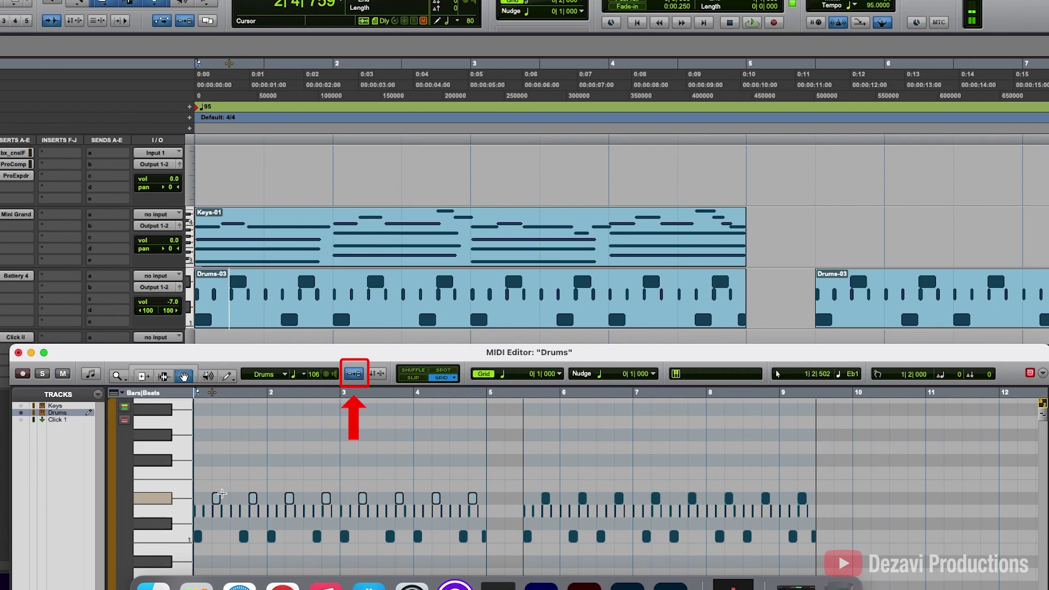
{"action": "left_click_drag", "start_coordinate": [375, 354], "coordinate": [370, 182]}
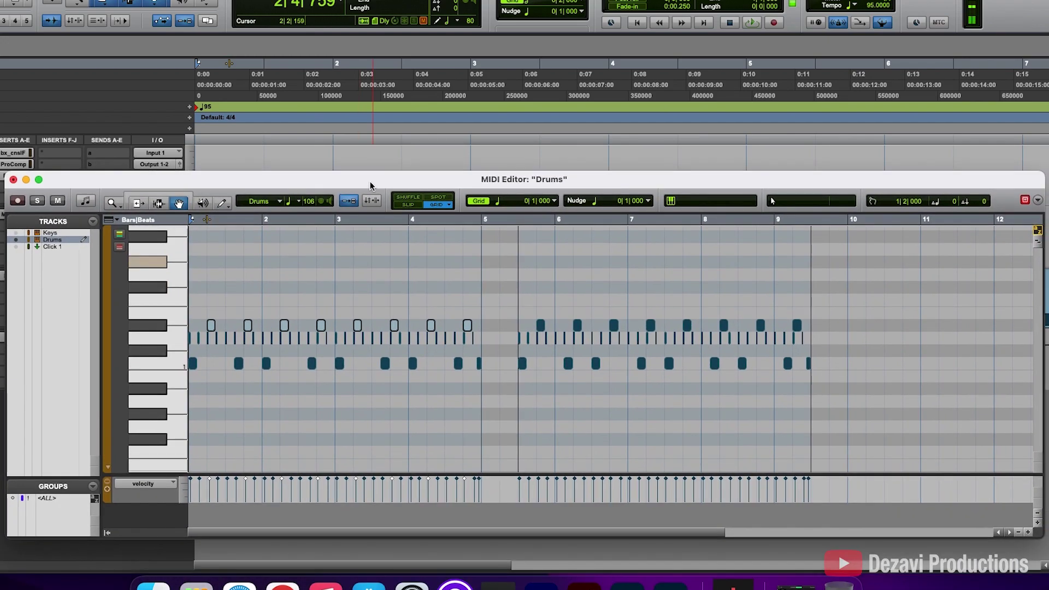
{"action": "key", "text": "super+z"}
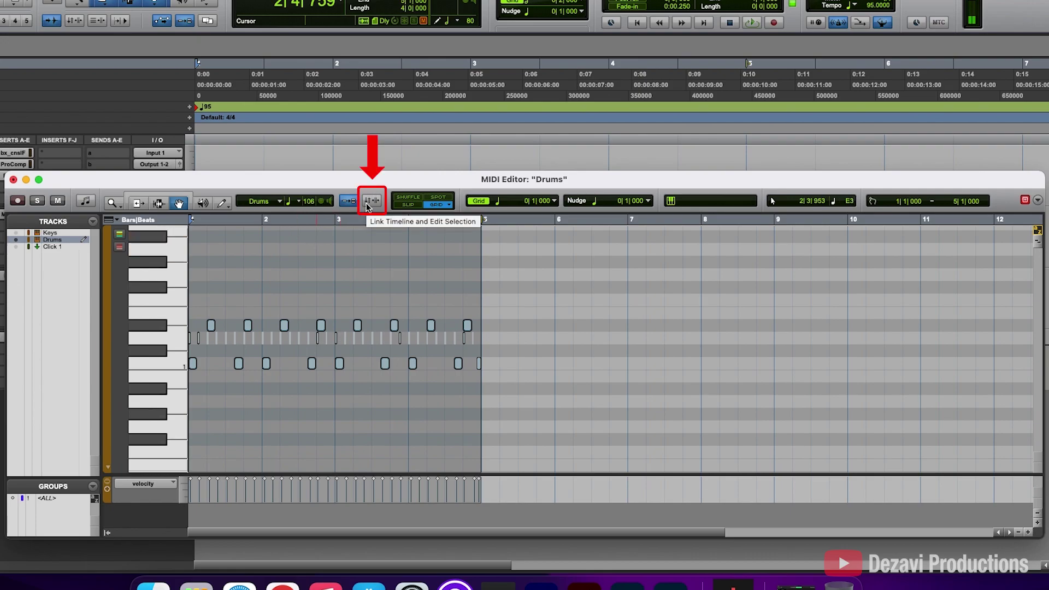
- With Link Timeline and Edit Selection off, place the edit cursor at 2|1|000, 3|1|000 and 5|4|000 and start playback to compare
{"action": "left_click", "coordinate": [263, 249]}
{"action": "left_click", "coordinate": [335, 250]}
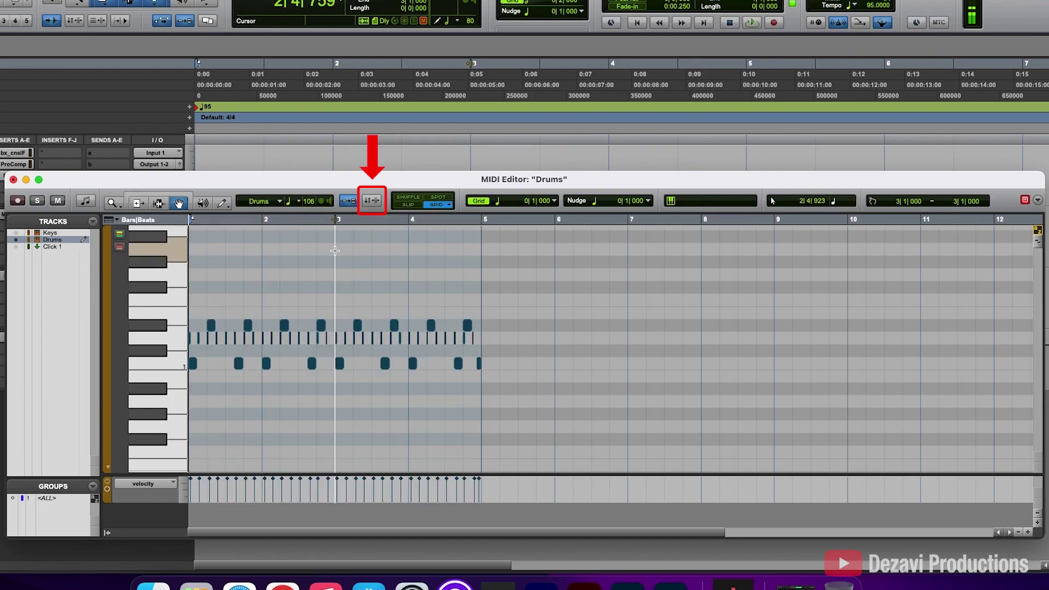
{"action": "key", "text": "space"}
{"action": "left_click", "coordinate": [272, 257]}
{"action": "left_click", "coordinate": [532, 260]}
{"action": "key", "text": "space"}
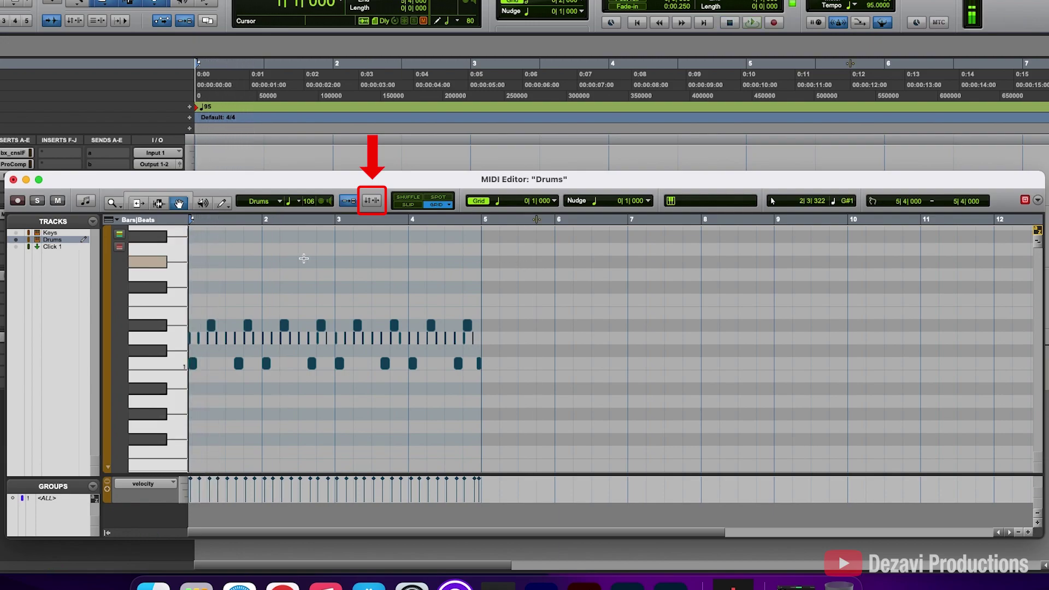
- Turn on Link Timeline and Edit Selection and play the session from 3|1|000 and from 2|1|000
{"action": "left_click", "coordinate": [372, 202]}
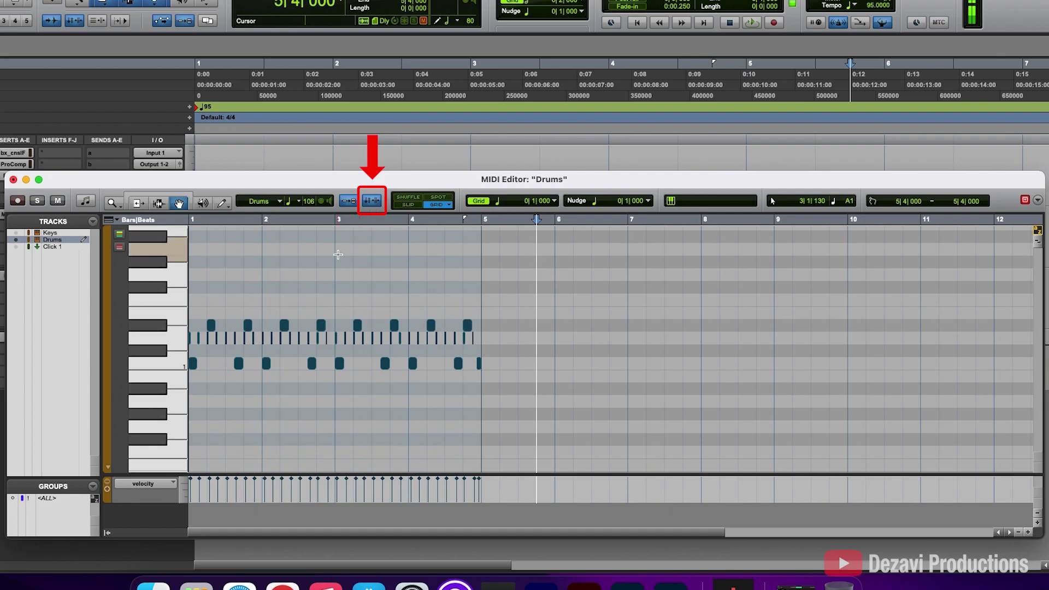
{"action": "left_click", "coordinate": [338, 255]}
{"action": "key", "text": "space"}
{"action": "key", "text": "space"}
{"action": "left_click", "coordinate": [263, 261]}
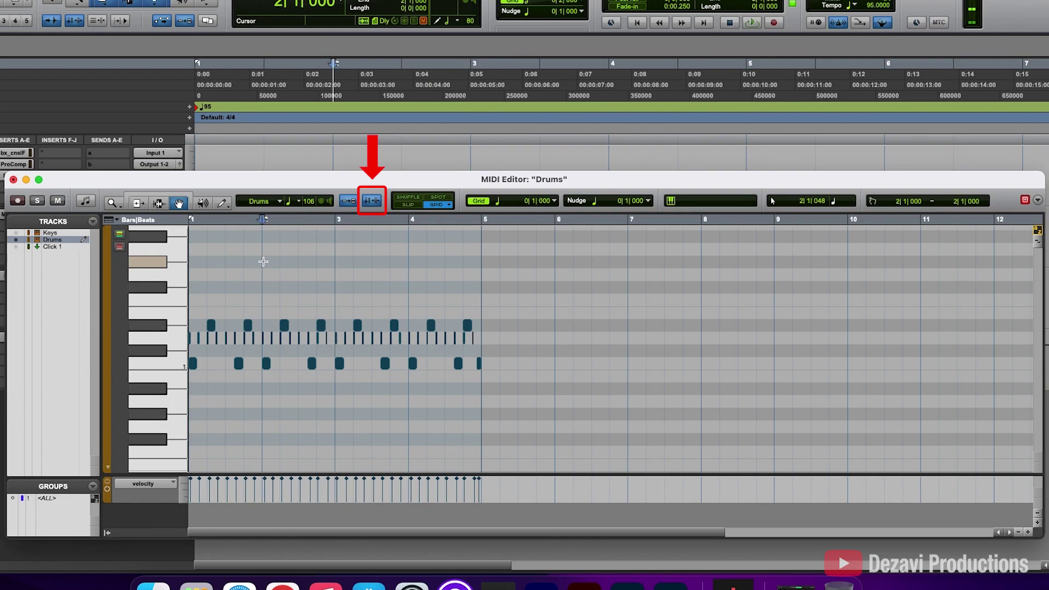
{"action": "key", "text": "space"}
{"action": "key", "text": "space"}
- Turn off Link Timeline and Edit Selection and return the timeline position to the session start
{"action": "left_click", "coordinate": [370, 206]}
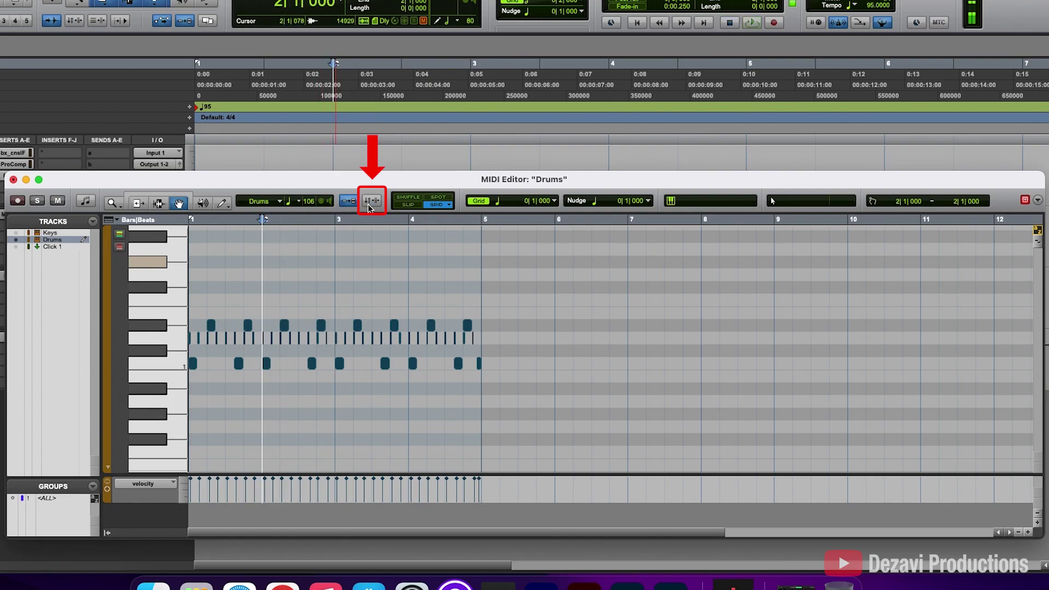
{"action": "key", "text": "Return"}
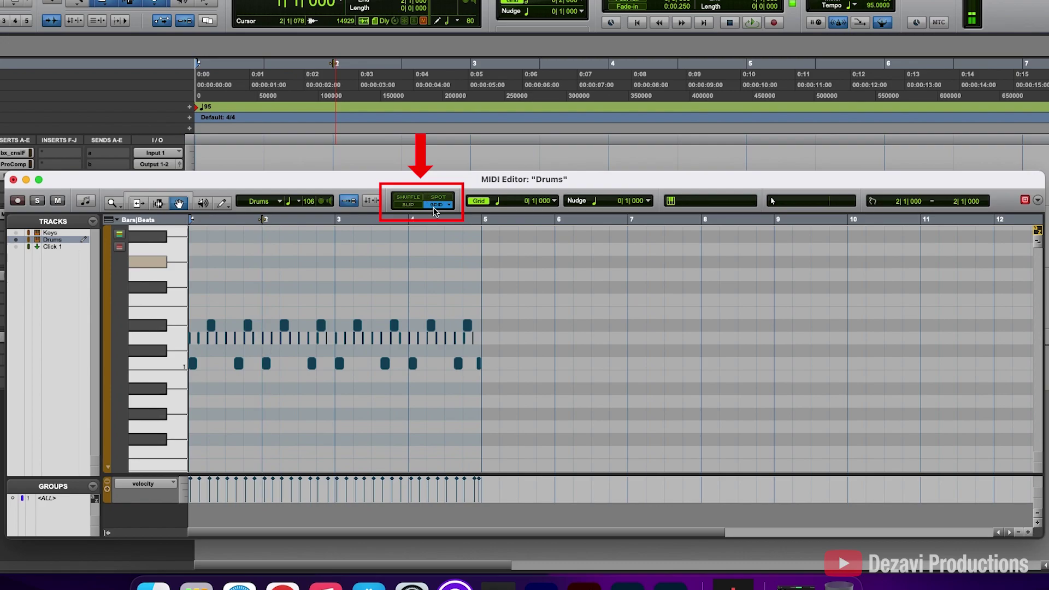
- Toggle the grid lines off and back on, and set the grid value to 1/2 note
{"action": "left_click", "coordinate": [479, 202]}
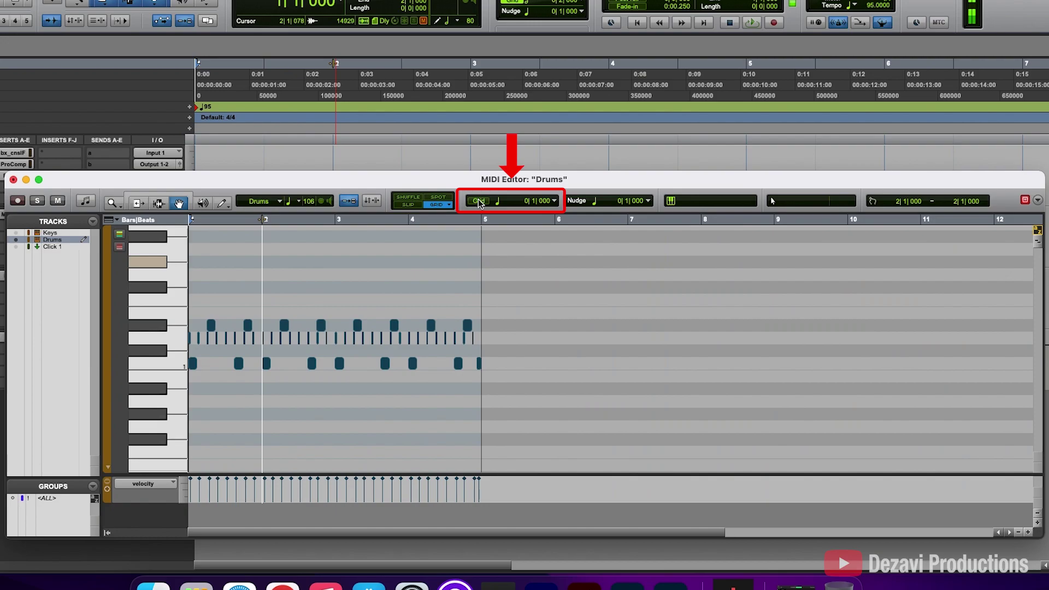
{"action": "left_click", "coordinate": [479, 202]}
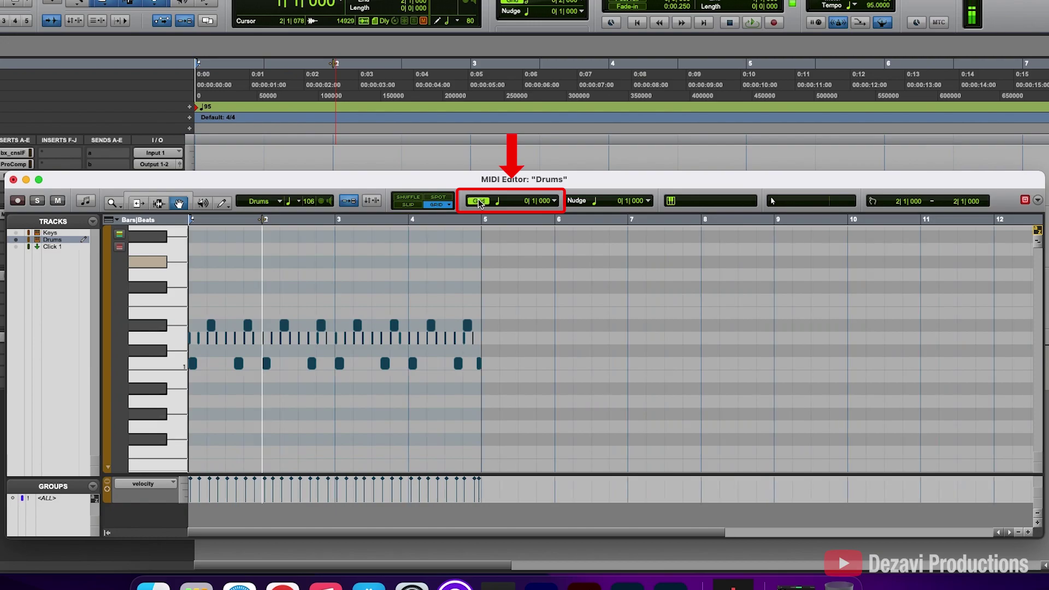
{"action": "left_click", "coordinate": [555, 201]}
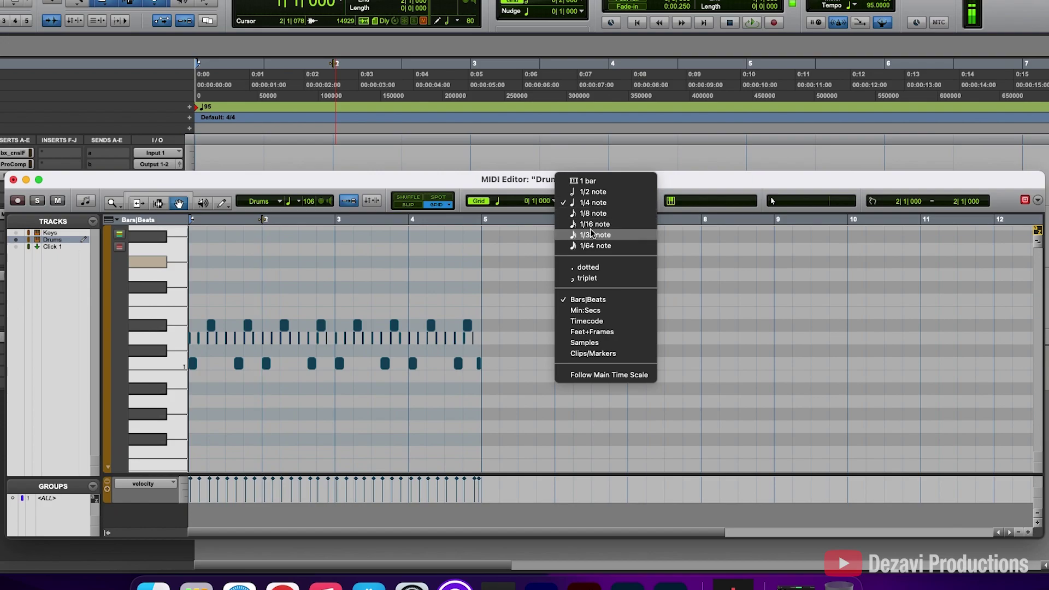
{"action": "left_click", "coordinate": [585, 192]}
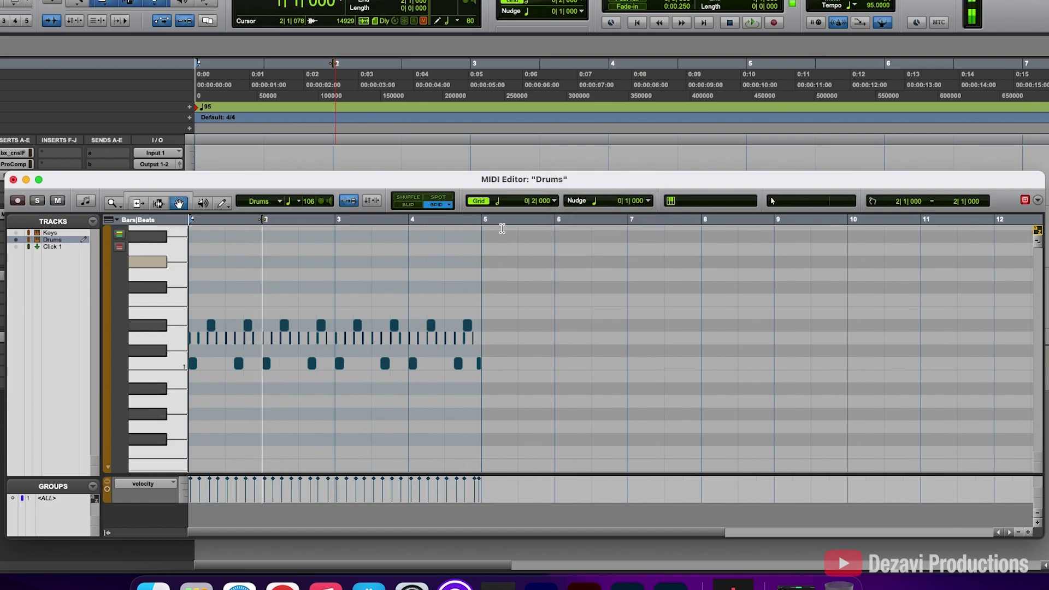
- Set the grid value to 1/16 note and review the remaining grid options
{"action": "left_click", "coordinate": [546, 201]}
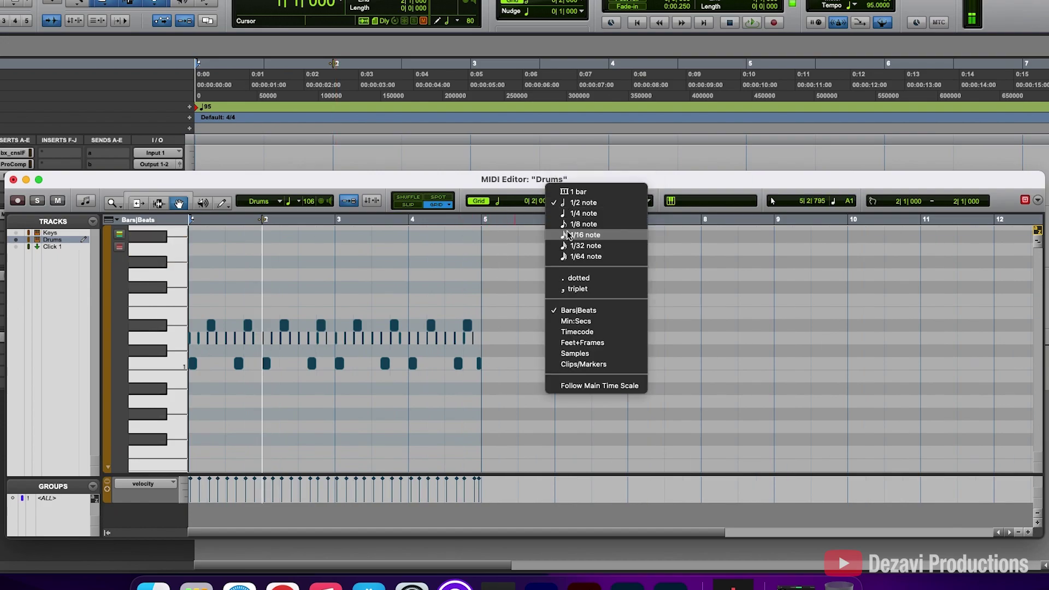
{"action": "left_click", "coordinate": [566, 236]}
{"action": "left_click", "coordinate": [555, 205]}
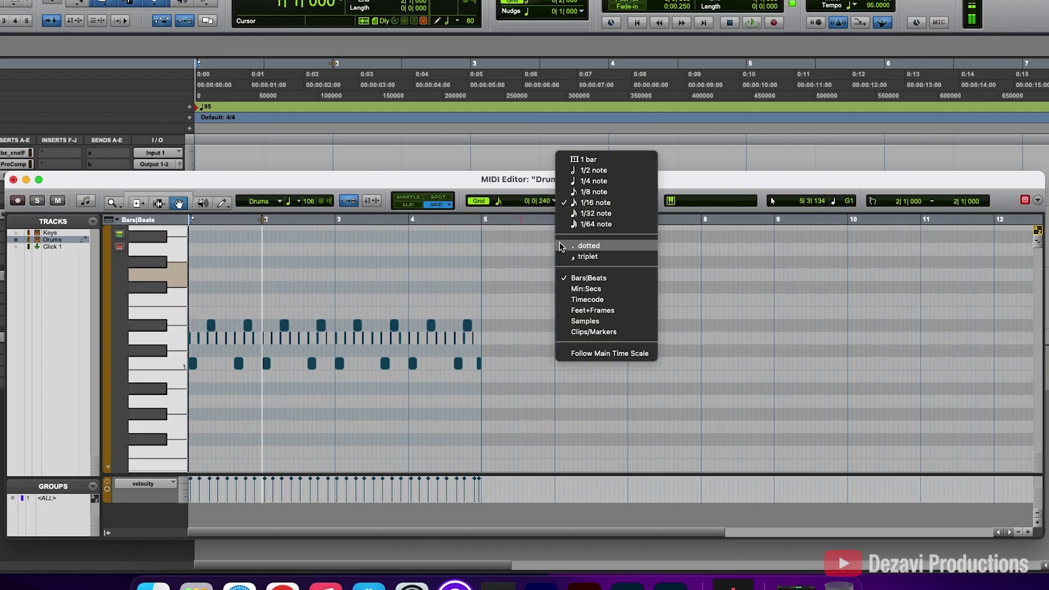
{"action": "left_click", "coordinate": [529, 204]}
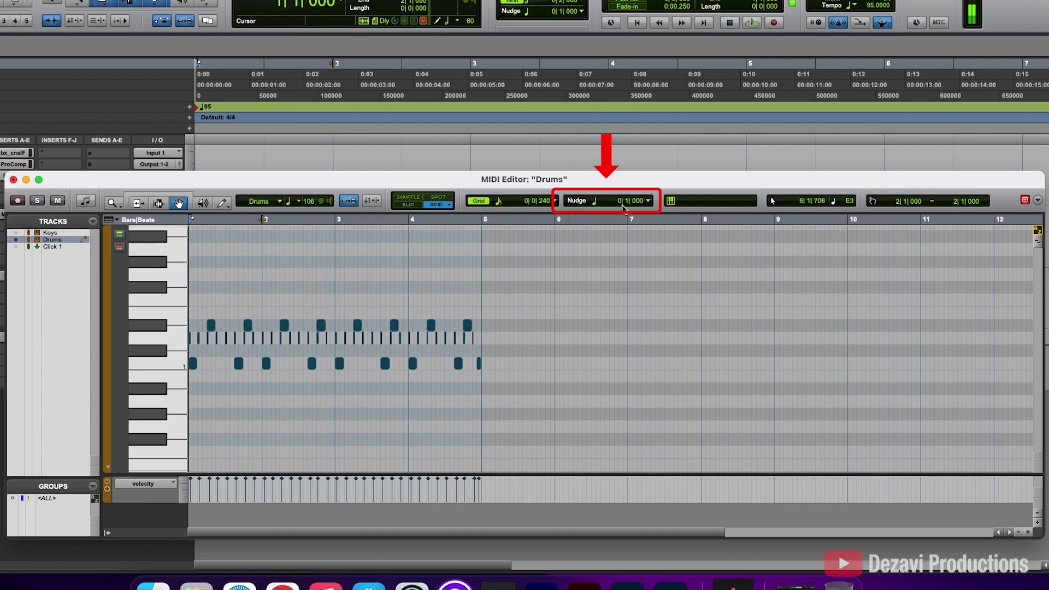
- Set the nudge value to 1/8 note, select all Drums notes, and nudge them later and back to 1|1|000
{"action": "left_click", "coordinate": [648, 202]}
{"action": "left_click", "coordinate": [661, 213]}
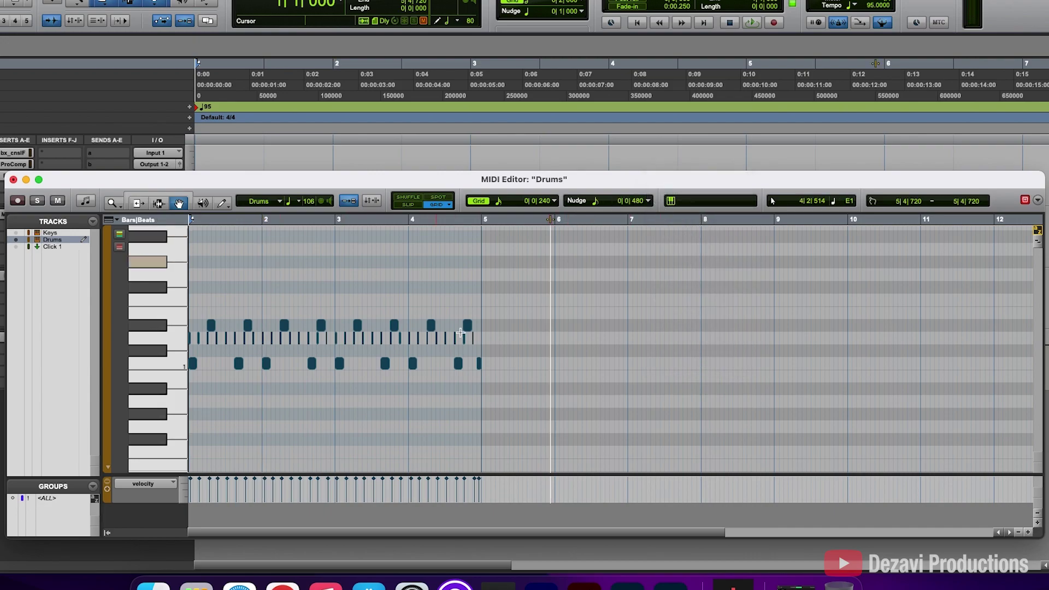
{"action": "left_click_drag", "start_coordinate": [490, 379], "coordinate": [151, 298]}
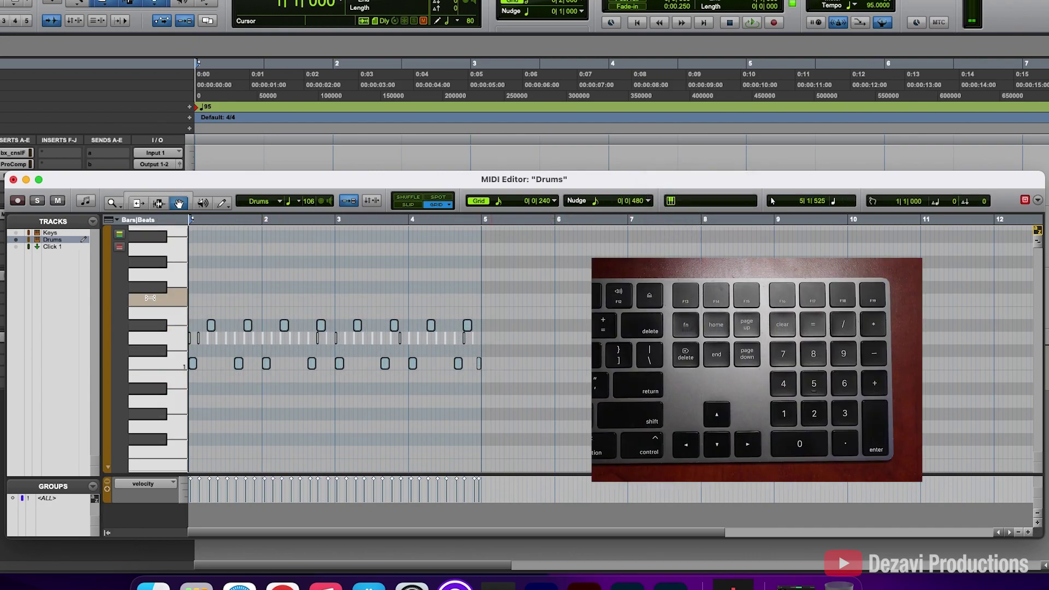
{"action": "key", "text": "KP_Add"}
{"action": "key", "text": "KP_Add"}
{"action": "key", "text": "KP_Add"}
{"action": "key", "text": "KP_Add"}
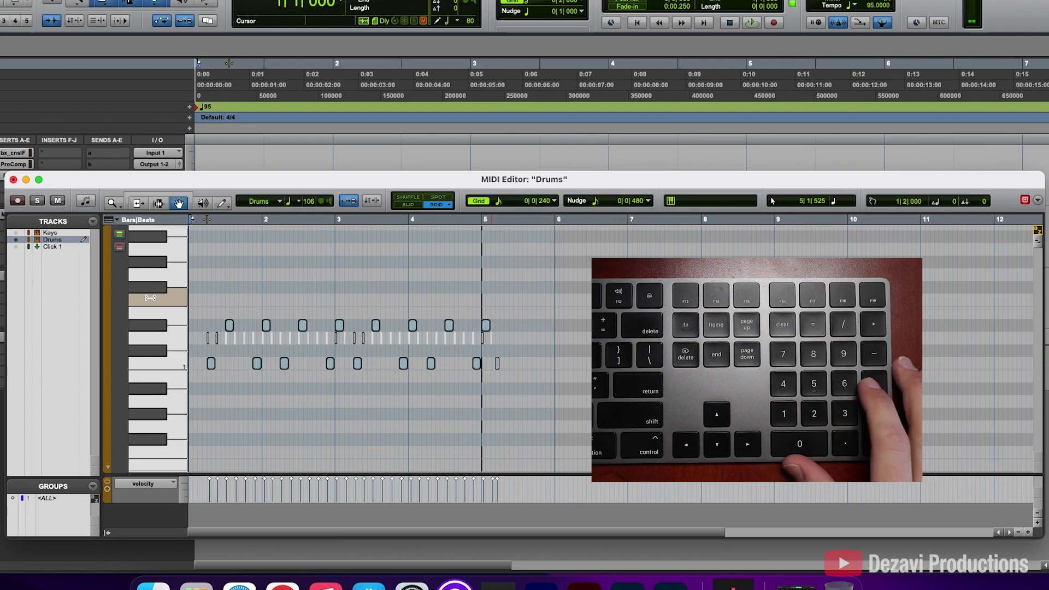
{"action": "key", "text": "KP_Subtract"}
{"action": "key", "text": "KP_Subtract"}
{"action": "key", "text": "KP_Subtract"}
{"action": "key", "text": "KP_Subtract"}
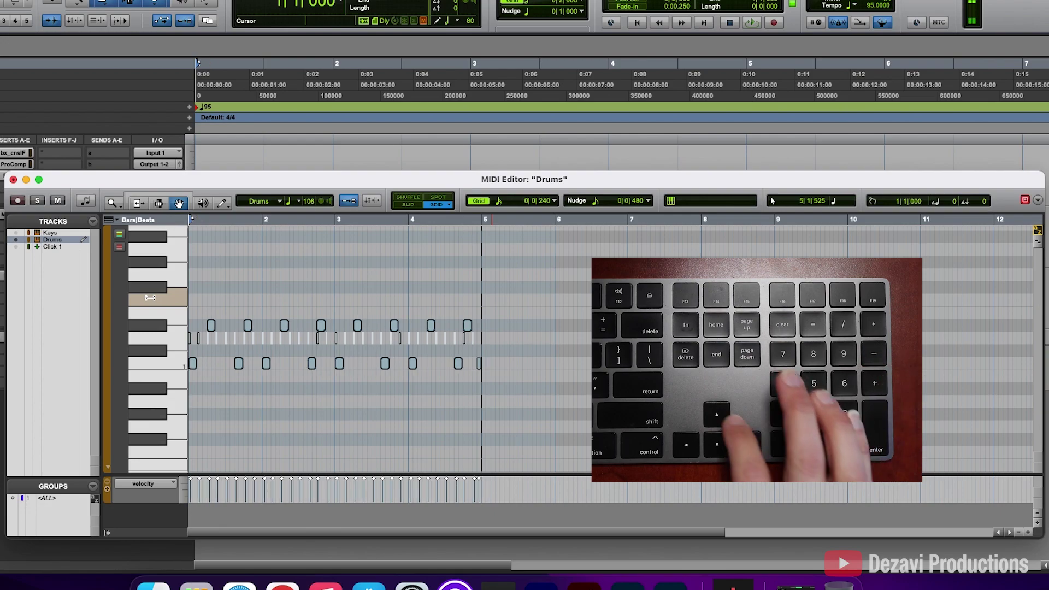
- Transpose the selected Drums notes up two semitones and back down
{"action": "key", "text": "Up"}
{"action": "key", "text": "Up"}
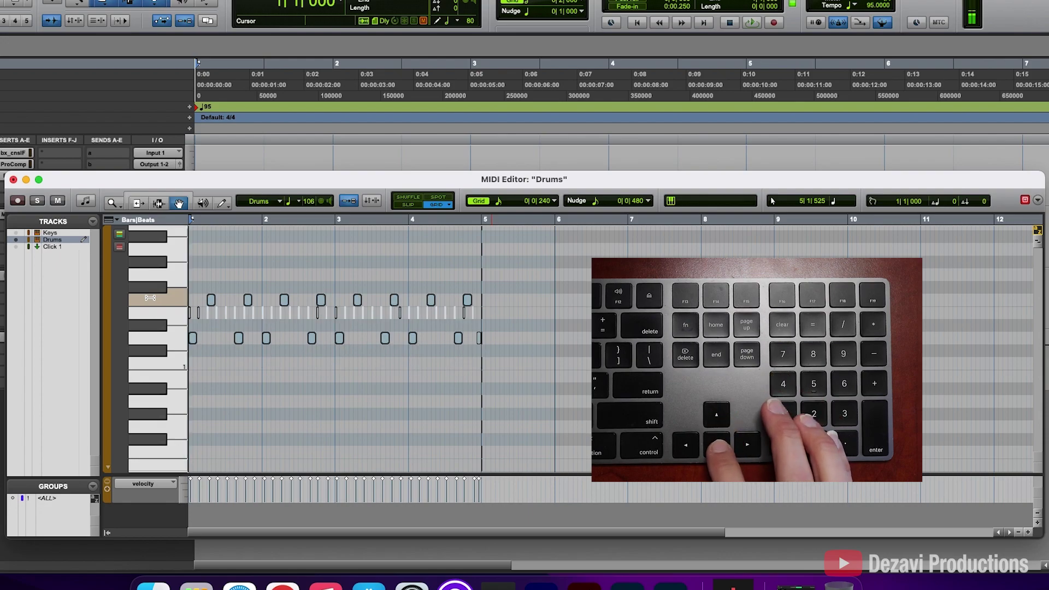
{"action": "key", "text": "Down"}
{"action": "key", "text": "Down"}
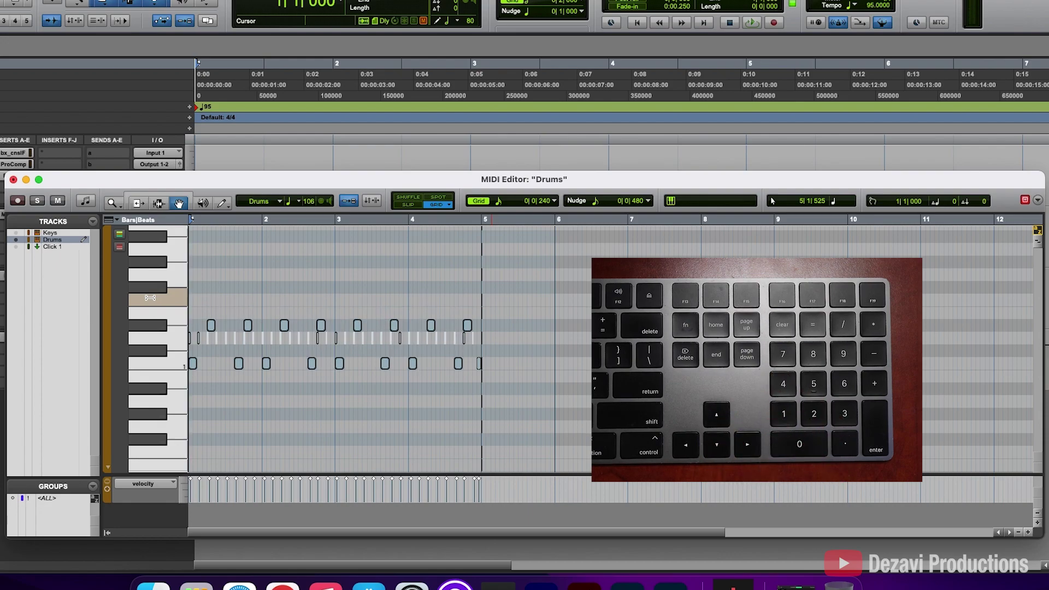
- Set the nudge value to 1 bar, reselect all Drums notes, and nudge them later and back to 1|1|000
{"action": "left_click", "coordinate": [648, 201]}
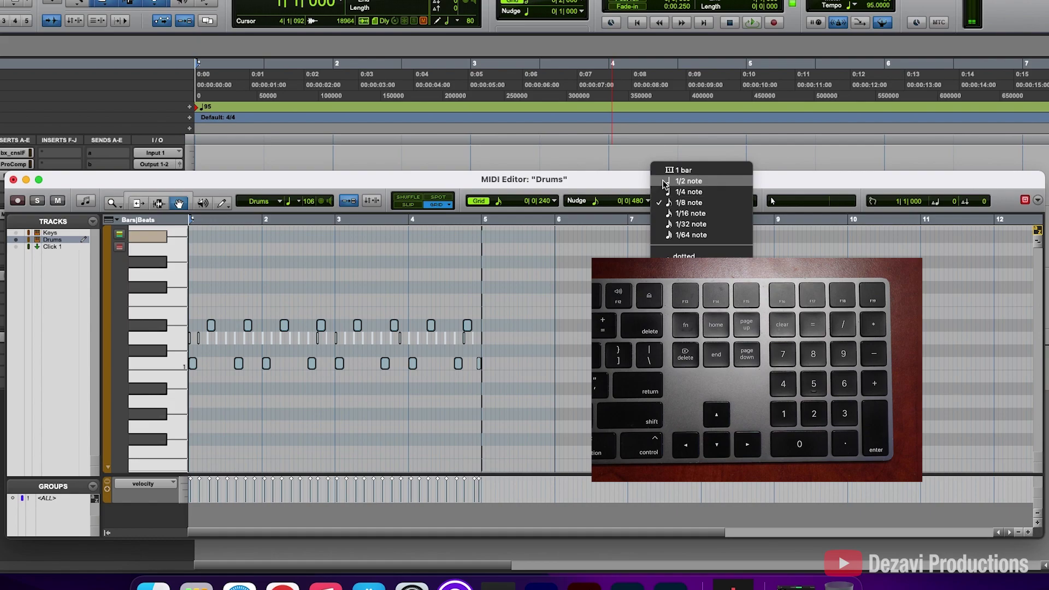
{"action": "left_click", "coordinate": [683, 170]}
{"action": "left_click", "coordinate": [497, 376]}
{"action": "left_click_drag", "start_coordinate": [496, 376], "coordinate": [117, 294]}
{"action": "key", "text": "KP_Add"}
{"action": "key", "text": "KP_Add"}
{"action": "key", "text": "KP_Subtract"}
{"action": "key", "text": "KP_Subtract"}
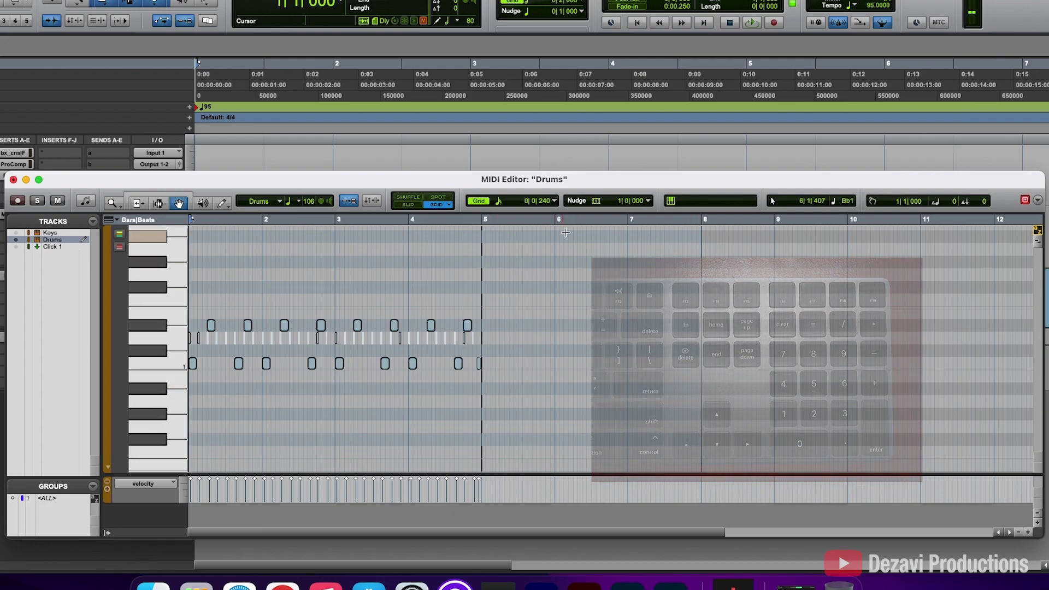
- Place the edit cursor at 6|1|720, move it to 2|3|720, and select the block of Drums notes starting at 1|2|000
{"action": "left_click", "coordinate": [568, 287]}
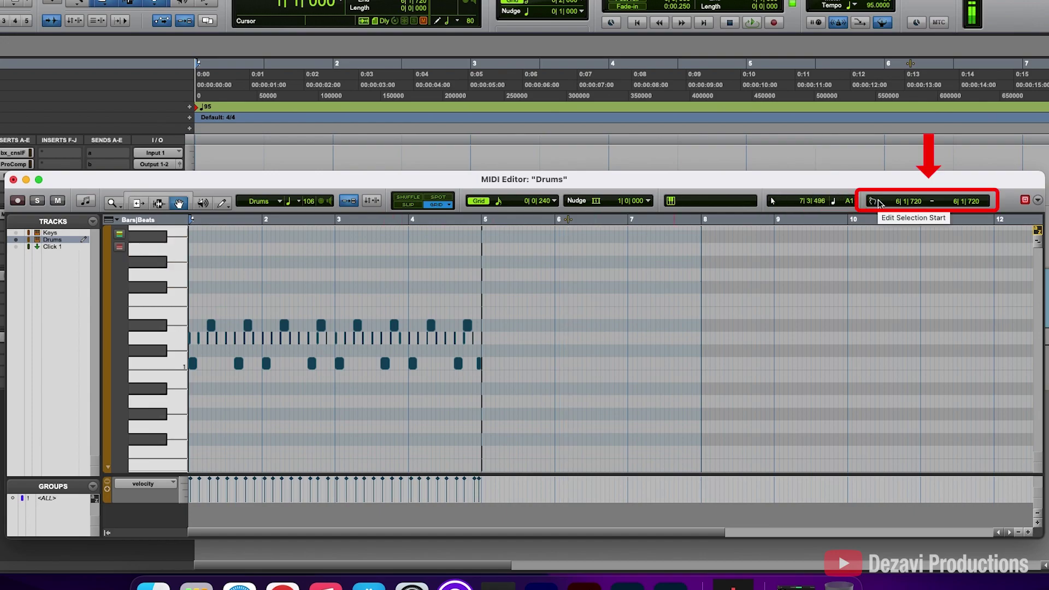
{"action": "left_click", "coordinate": [311, 262]}
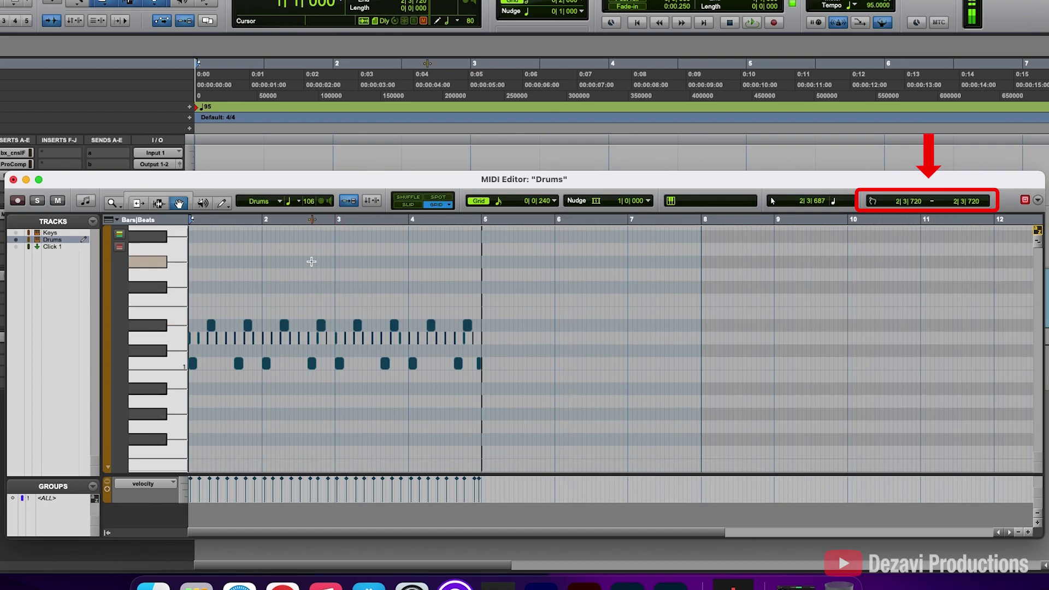
{"action": "left_click_drag", "start_coordinate": [405, 261], "coordinate": [203, 432]}
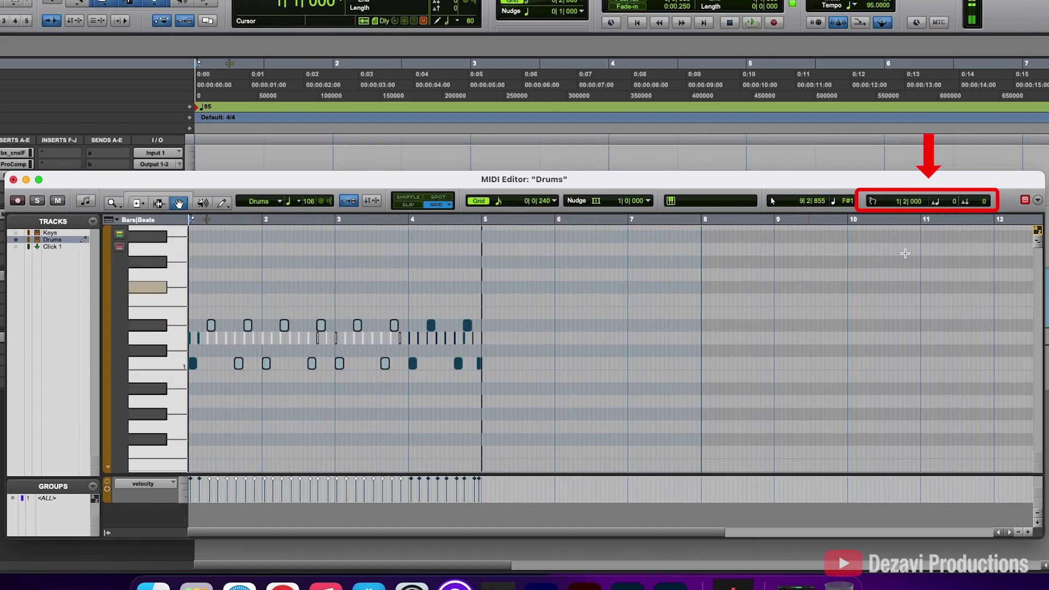
- Hide the MIDI Editor toolbar's selection display, expanded edit tools, and expanded grid/nudge display
{"action": "left_click", "coordinate": [1037, 201]}
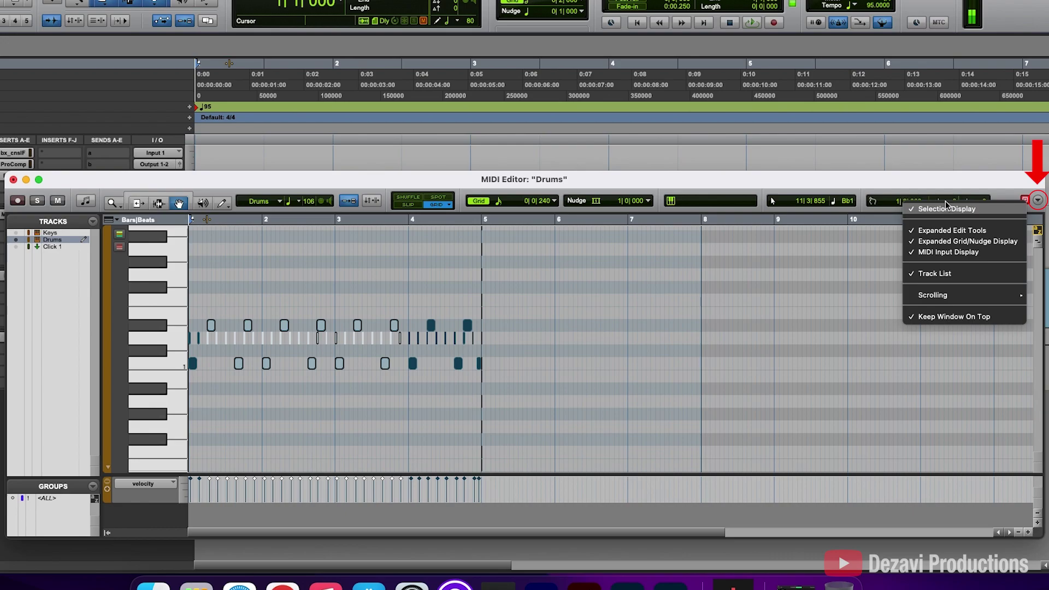
{"action": "left_click", "coordinate": [950, 213]}
{"action": "left_click", "coordinate": [1038, 202]}
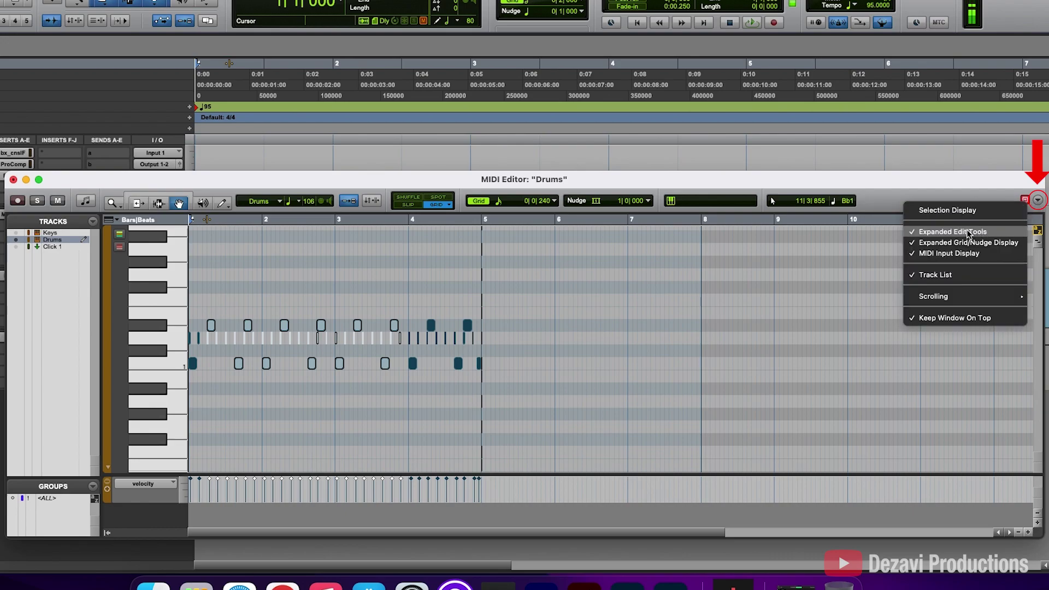
{"action": "left_click", "coordinate": [952, 231]}
{"action": "left_click", "coordinate": [1038, 201]}
{"action": "left_click", "coordinate": [962, 244]}
- Show the expanded edit tools, expanded grid/nudge display, and selection display in the MIDI Editor toolbar again
{"action": "left_click", "coordinate": [1037, 201]}
{"action": "left_click", "coordinate": [953, 233]}
{"action": "left_click", "coordinate": [1038, 201]}
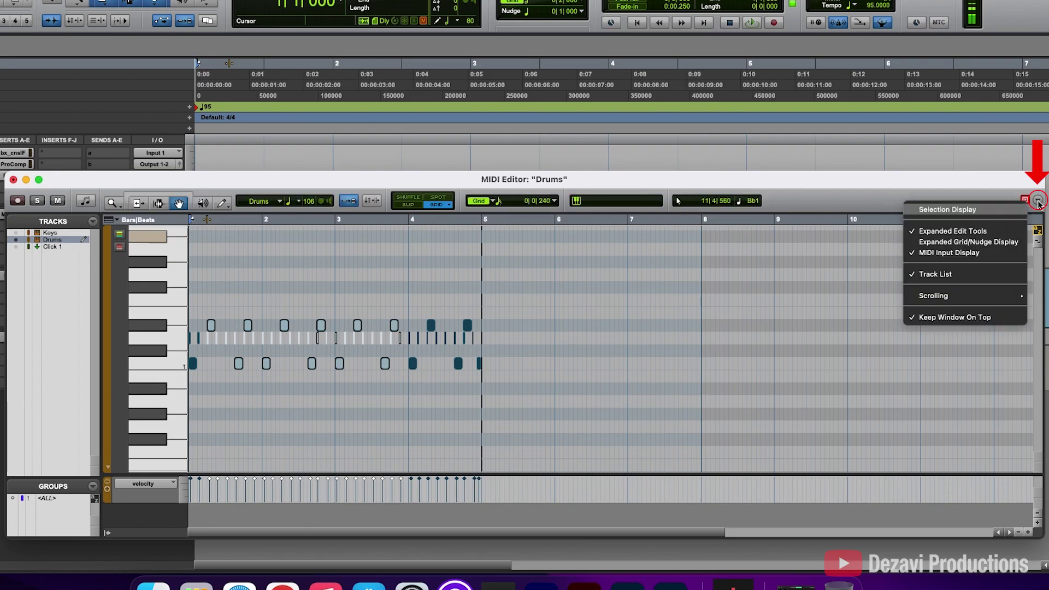
{"action": "left_click", "coordinate": [976, 244]}
{"action": "left_click", "coordinate": [1038, 201]}
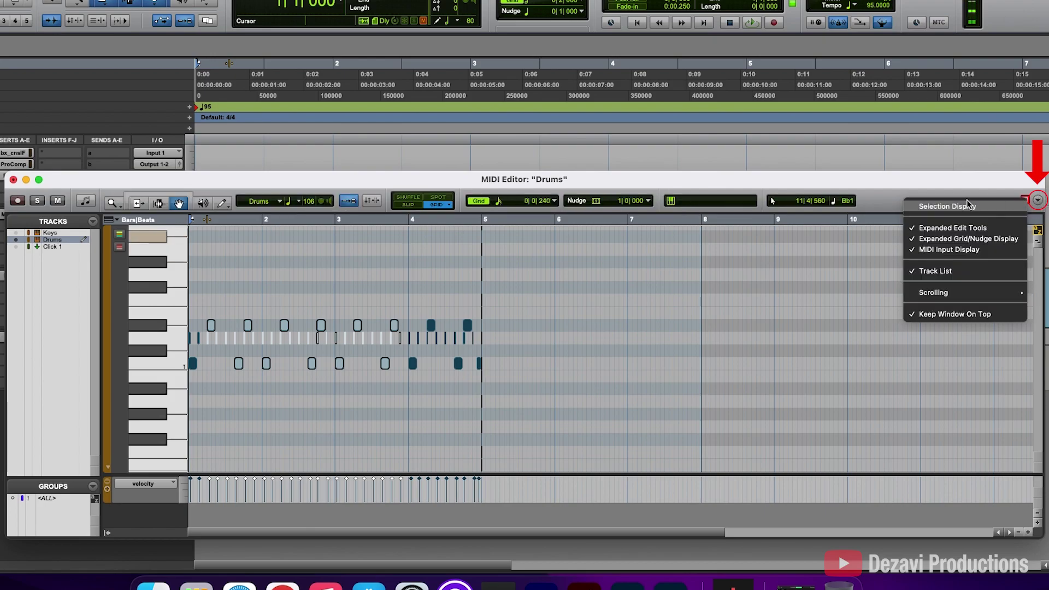
{"action": "left_click", "coordinate": [927, 201]}
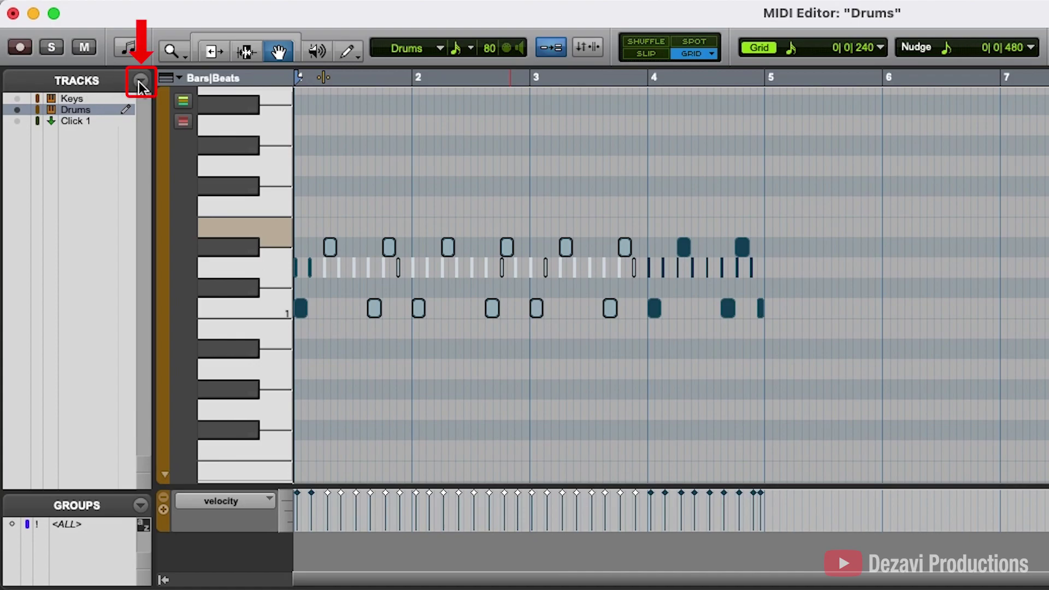
- Review the track list's options for showing, hiding, and sorting tracks
{"action": "left_click", "coordinate": [93, 222]}
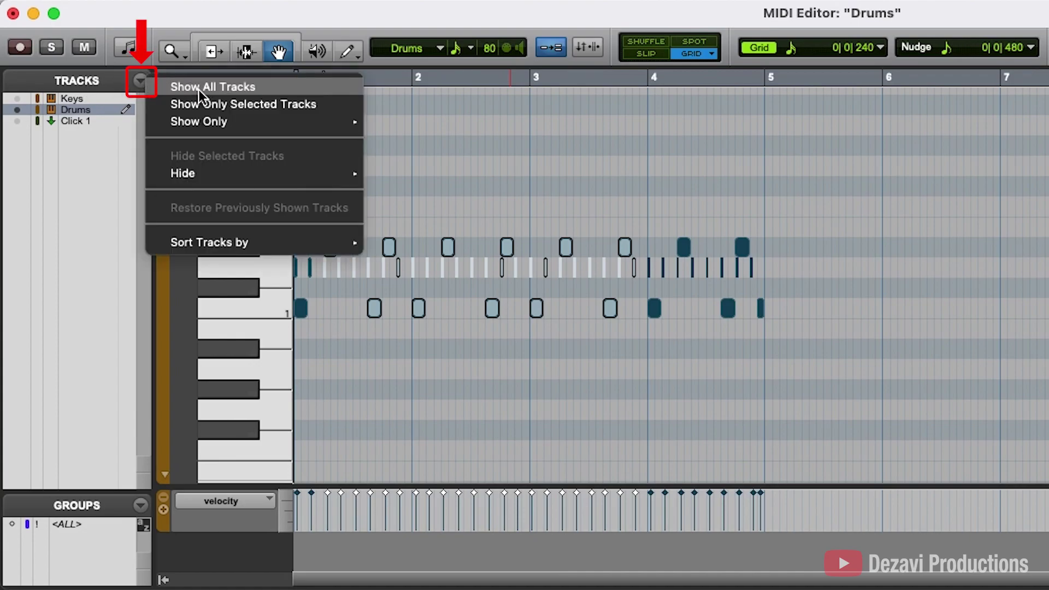
{"action": "mouse_move", "coordinate": [258, 244]}
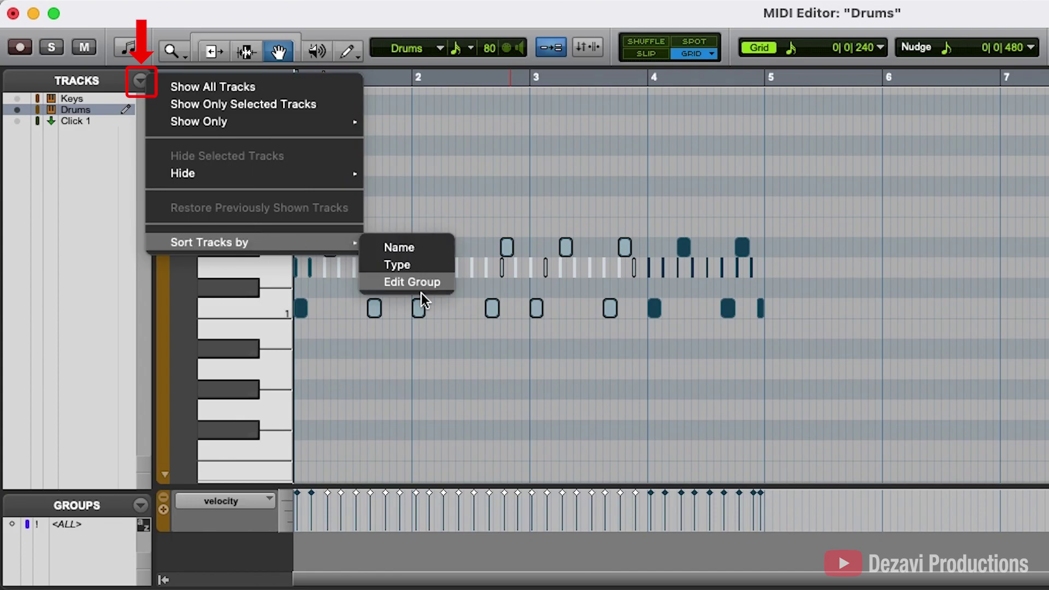
{"action": "left_click", "coordinate": [110, 297]}
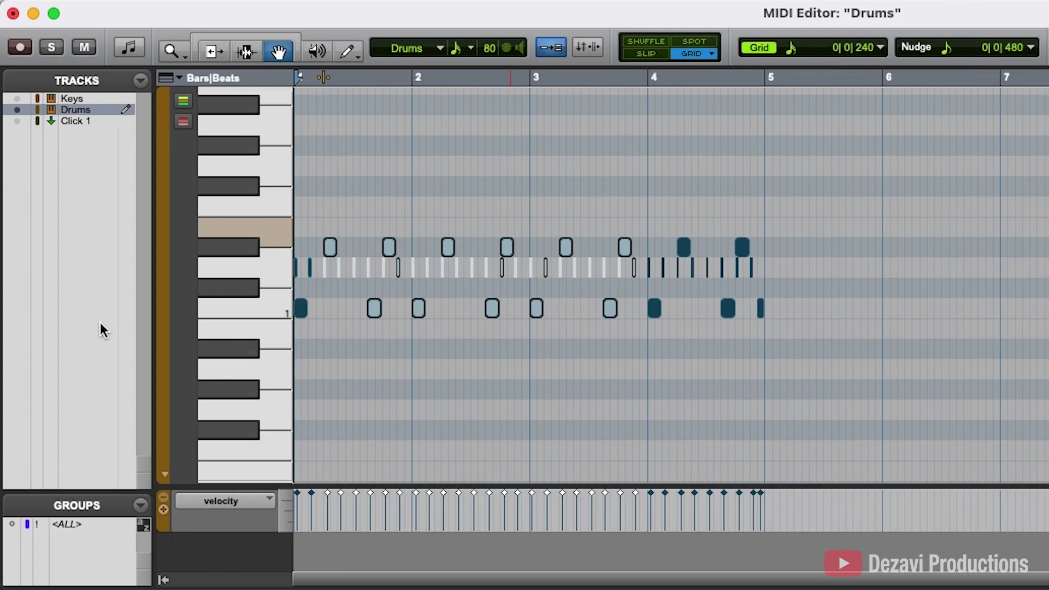
- Hide and reshow the Drums track's notes, and show the Keys notes alongside them before hiding Keys again
{"action": "left_click", "coordinate": [18, 113]}
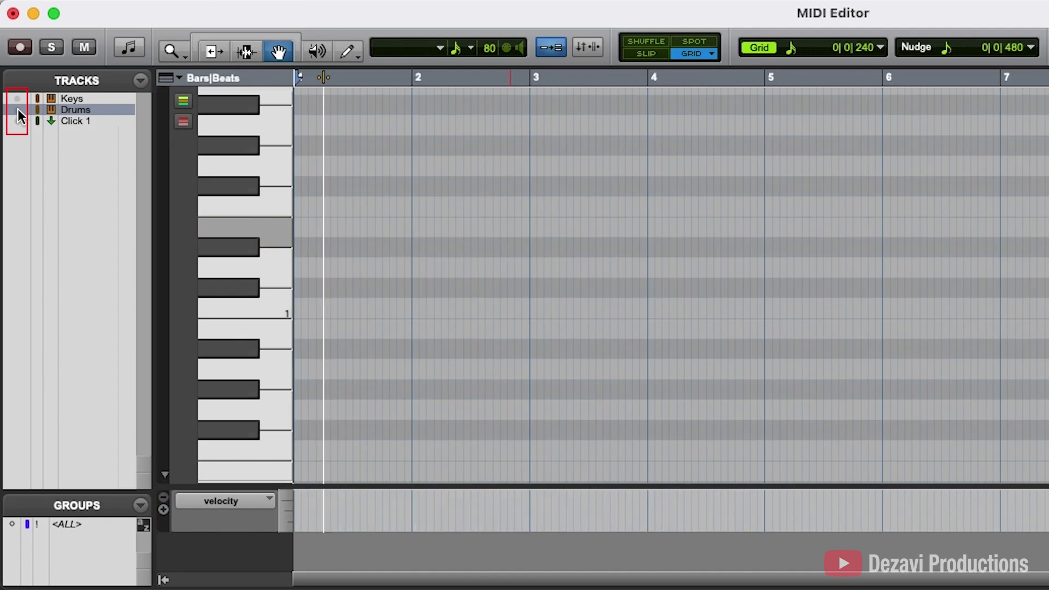
{"action": "left_click", "coordinate": [18, 113]}
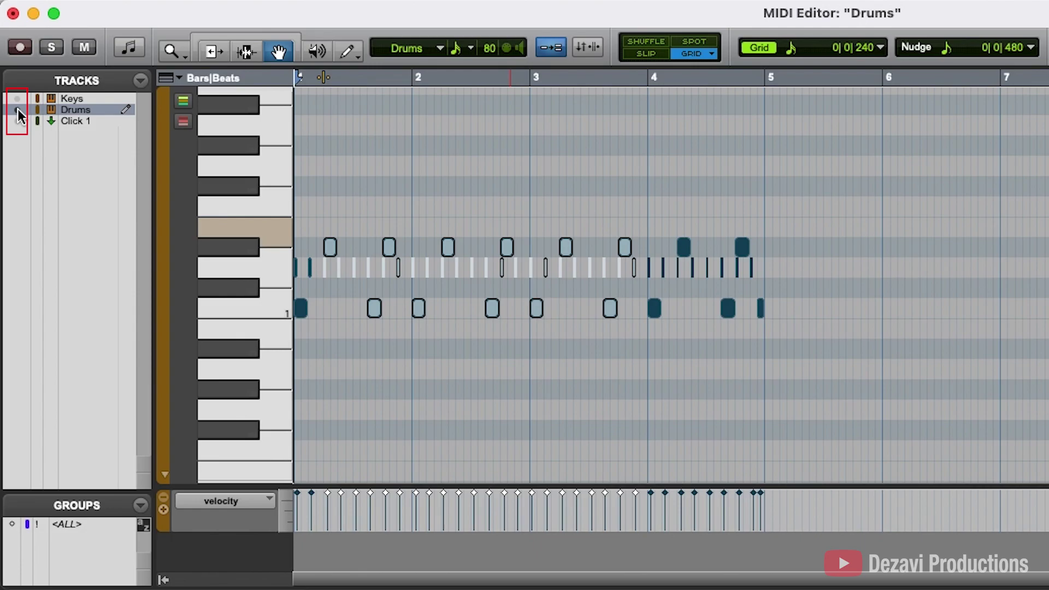
{"action": "left_click", "coordinate": [17, 99]}
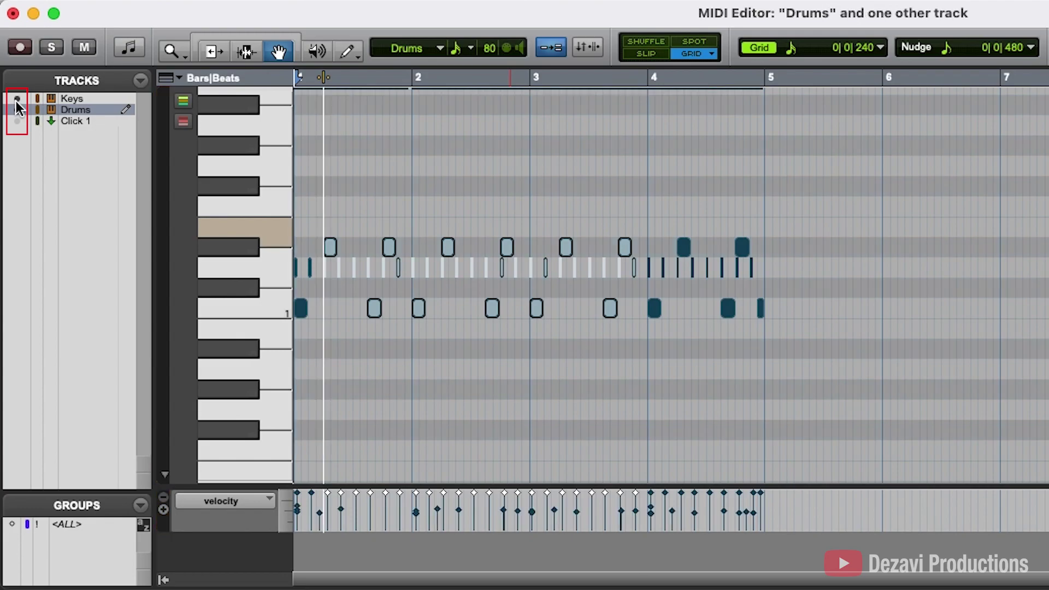
{"action": "scroll", "coordinate": [353, 191], "scroll_direction": "up", "scroll_amount": 5}
{"action": "scroll", "coordinate": [353, 192], "scroll_direction": "up", "scroll_amount": 3}
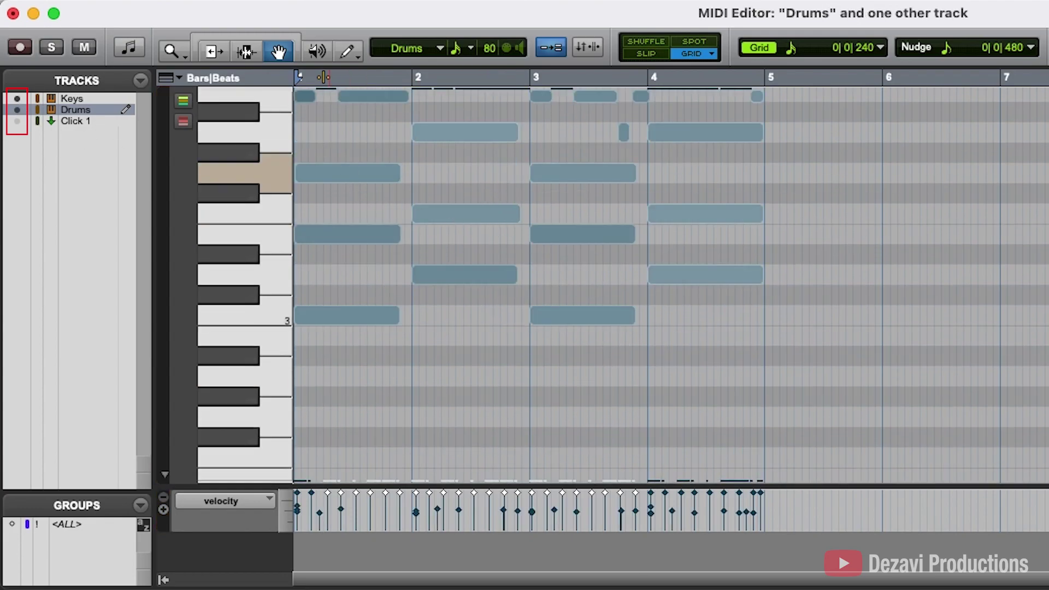
{"action": "left_click", "coordinate": [17, 100]}
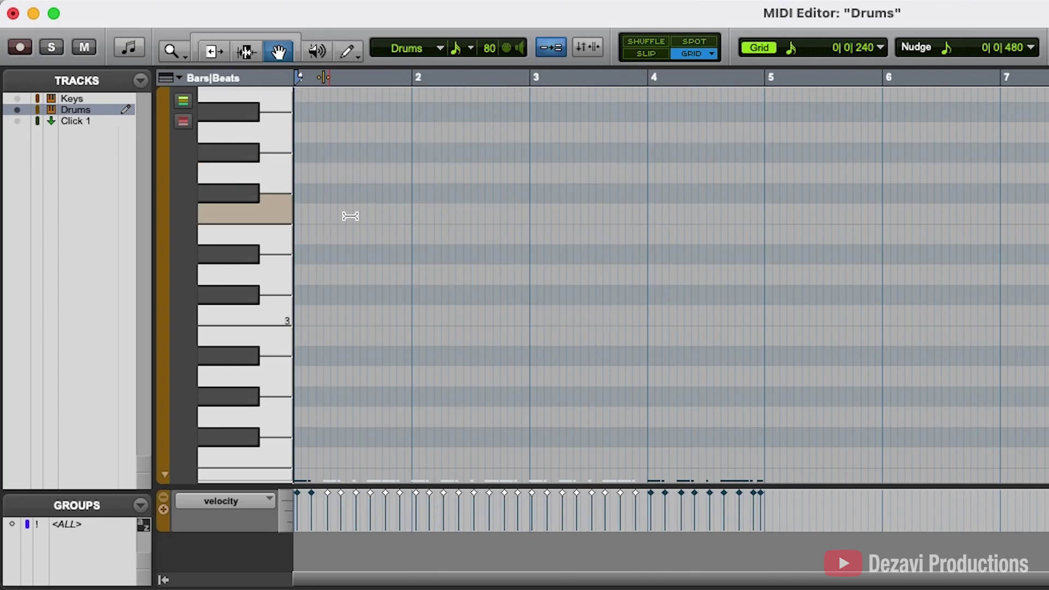
{"action": "scroll", "coordinate": [349, 215], "scroll_direction": "down", "scroll_amount": 15}
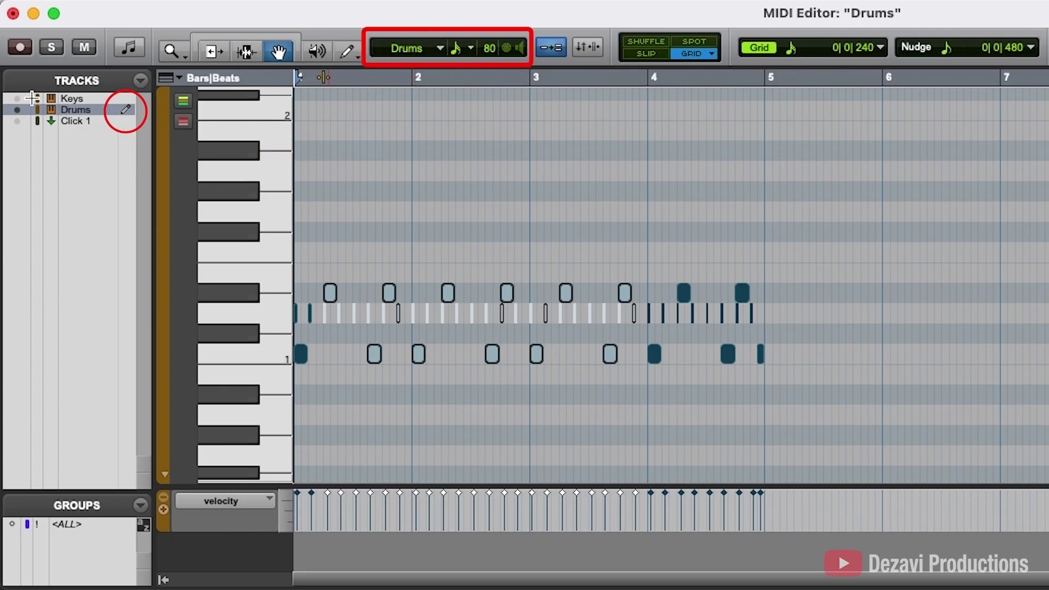
- Make Keys the track enabled for note editing, with the Drums track still shown
{"action": "left_click", "coordinate": [125, 98]}
{"action": "scroll", "coordinate": [477, 214], "scroll_direction": "up", "scroll_amount": 10}
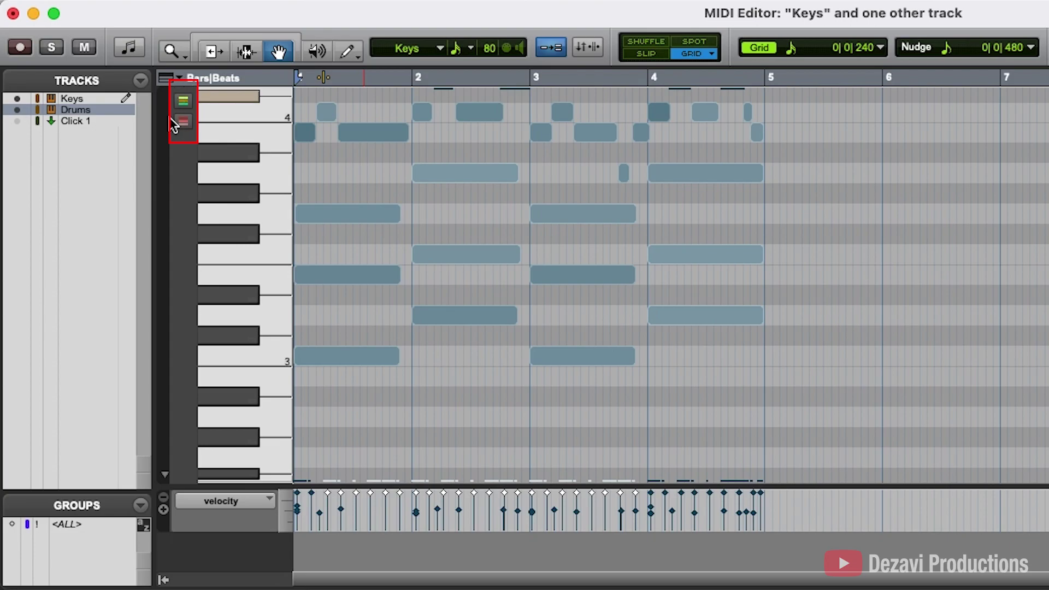
- Color-code the notes by track and compare the Keys and Drums notes
{"action": "left_click", "coordinate": [186, 101]}
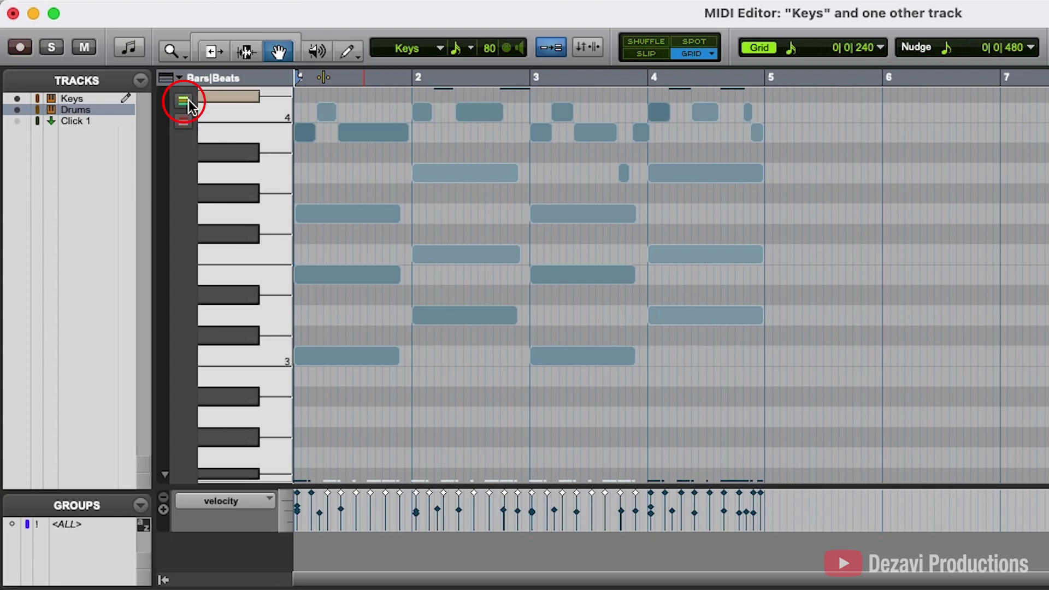
{"action": "left_click", "coordinate": [188, 102]}
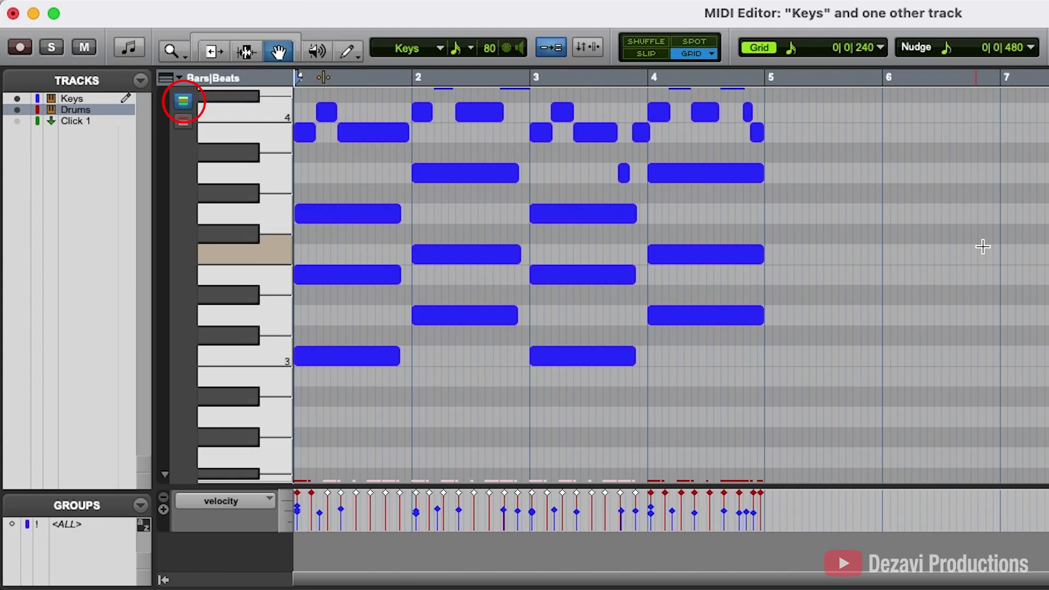
{"action": "scroll", "coordinate": [816, 265], "scroll_direction": "up", "scroll_amount": 3}
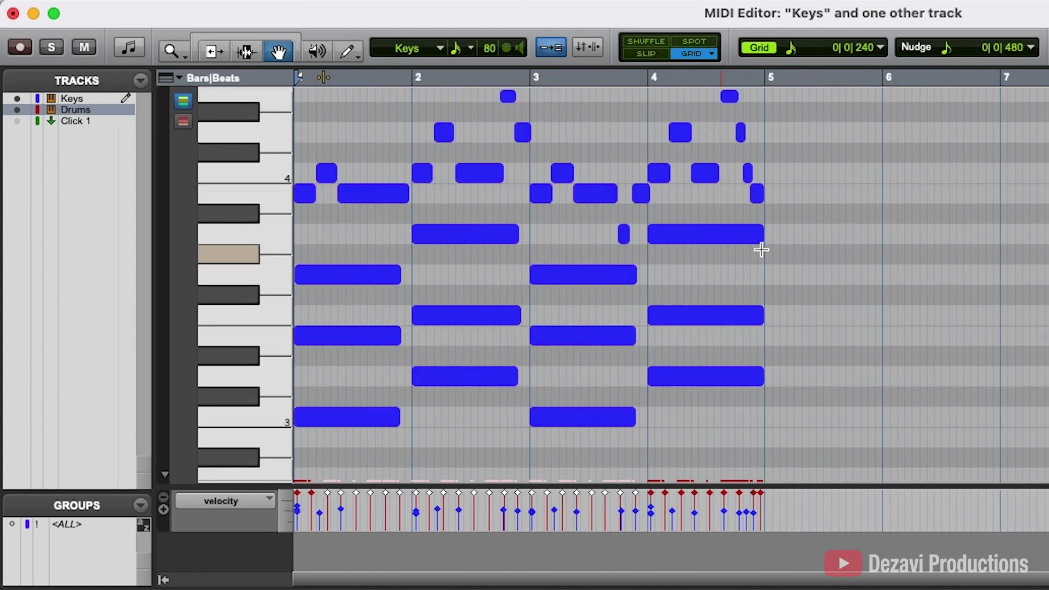
{"action": "scroll", "coordinate": [860, 271], "scroll_direction": "down", "scroll_amount": 15}
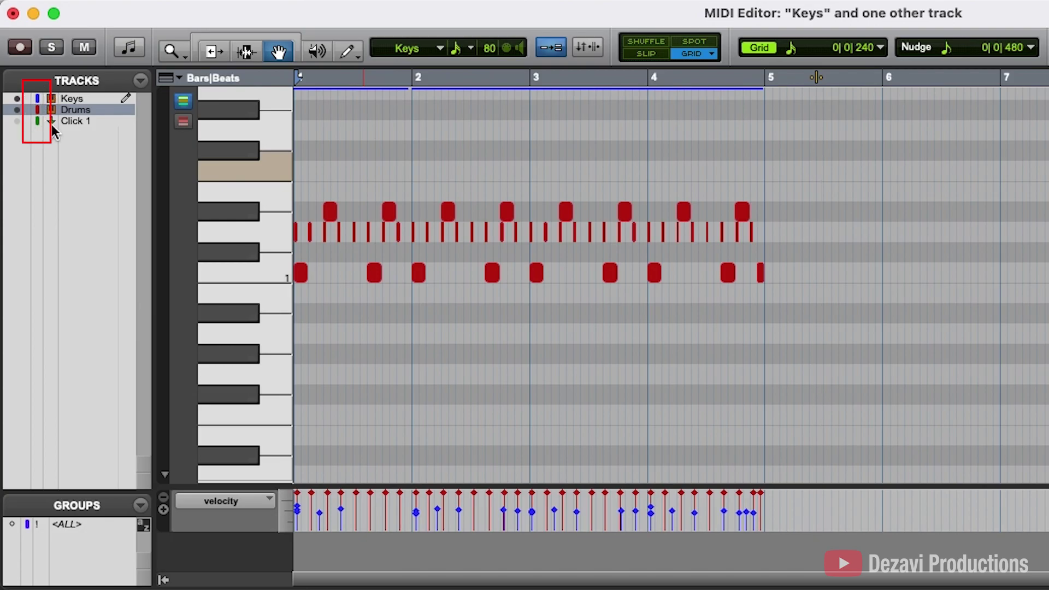
{"action": "scroll", "coordinate": [450, 228], "scroll_direction": "up", "scroll_amount": 8}
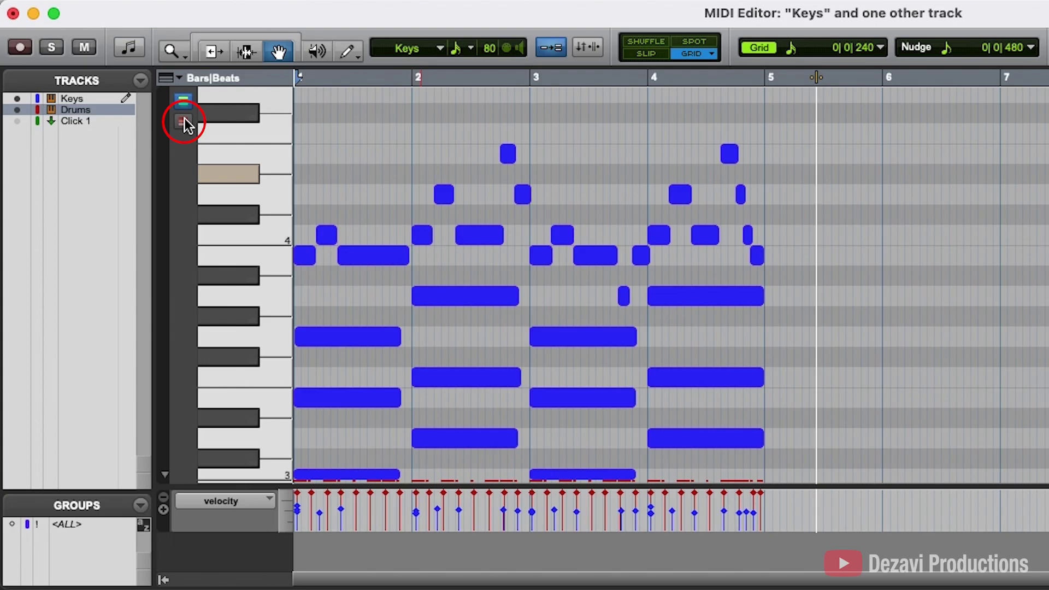
- Color-code the notes by velocity and inspect the Drums notes
{"action": "left_click", "coordinate": [183, 122]}
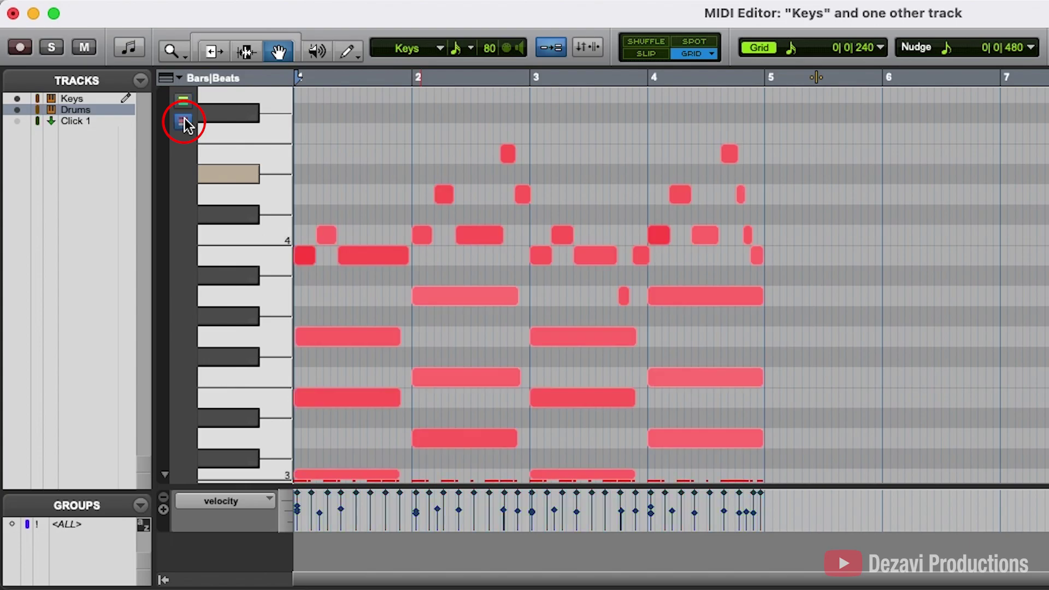
{"action": "scroll", "coordinate": [836, 213], "scroll_direction": "down", "scroll_amount": 15}
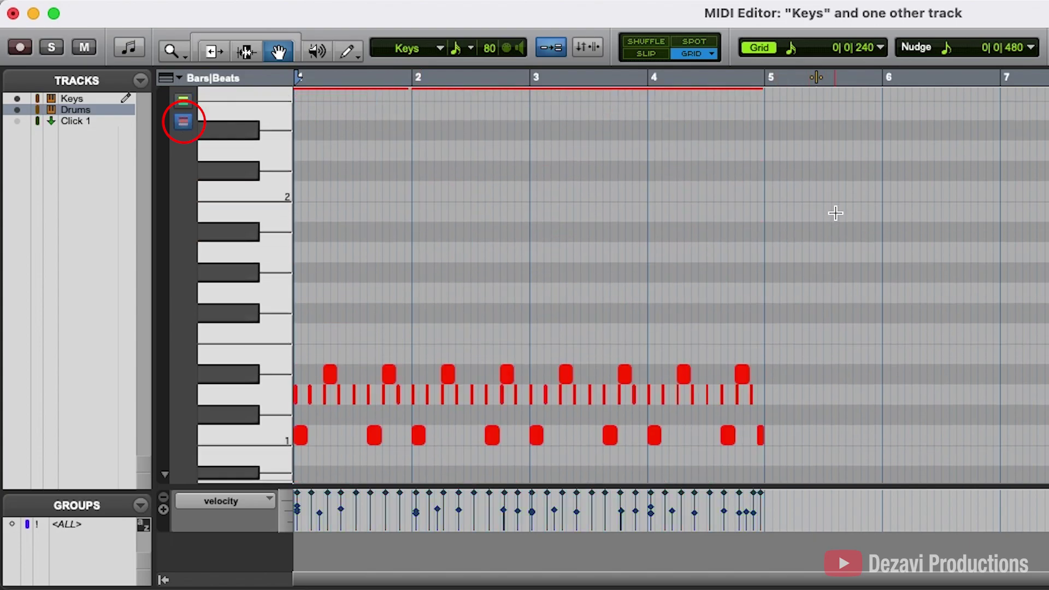
{"action": "scroll", "coordinate": [835, 213], "scroll_direction": "up", "scroll_amount": 2}
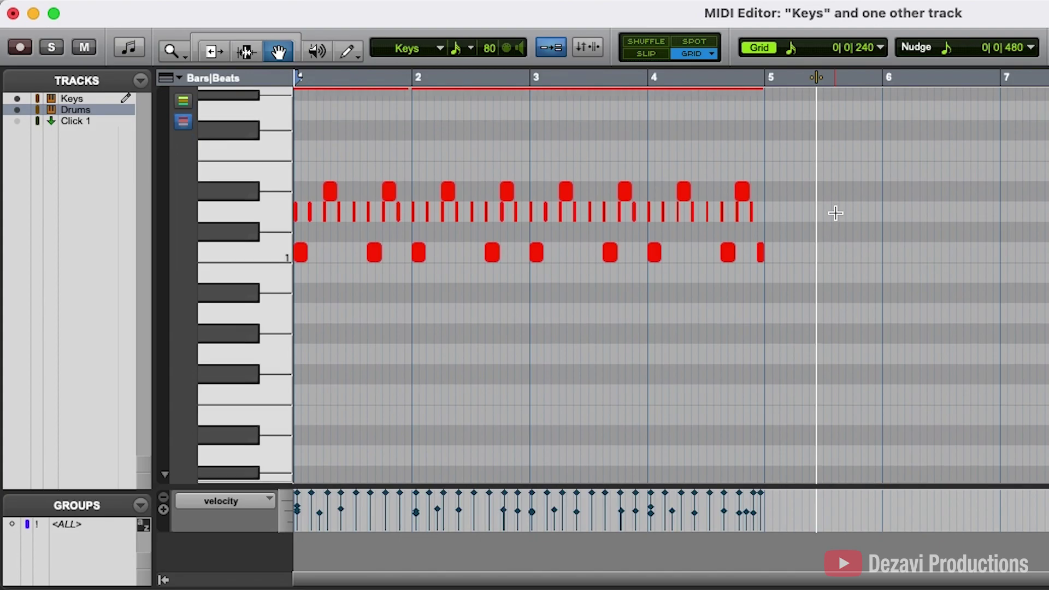
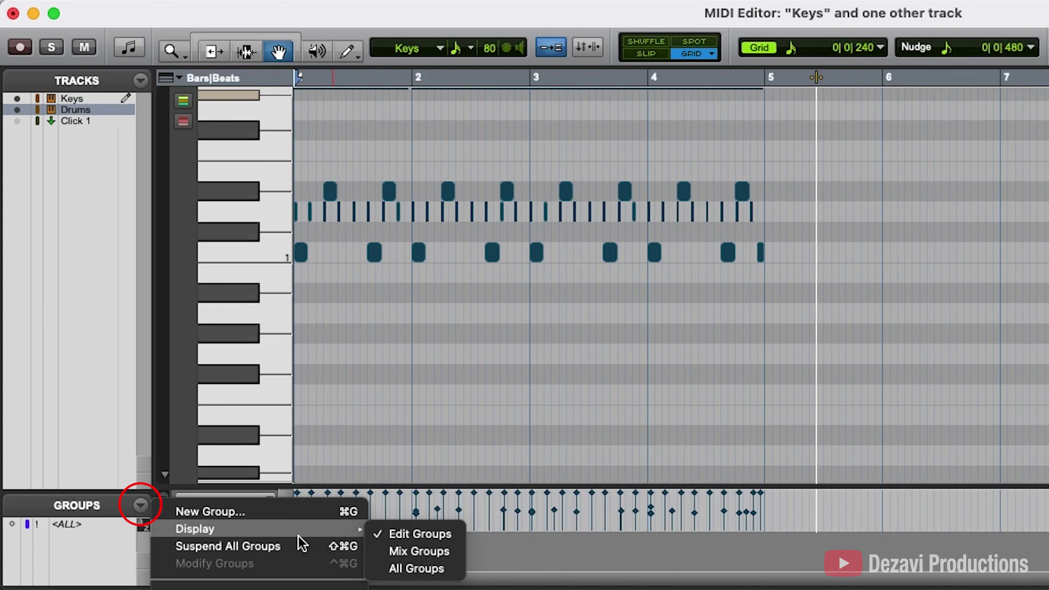
- Leave the group options, activate the <ALL> group to make Keys and Drums both editable, and deactivate the group
{"action": "left_click", "coordinate": [70, 555]}
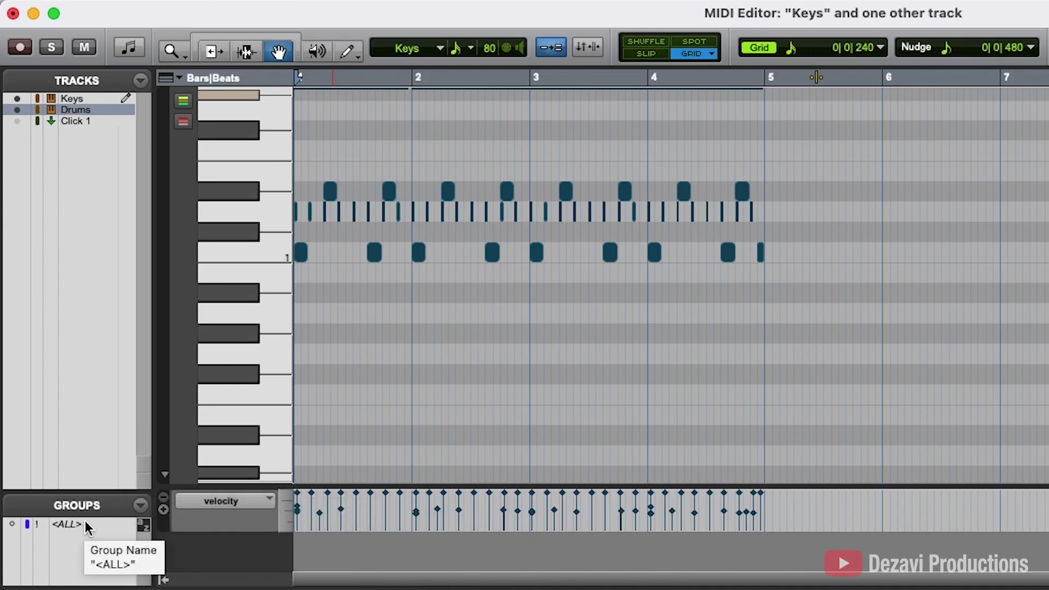
{"action": "left_click", "coordinate": [84, 525]}
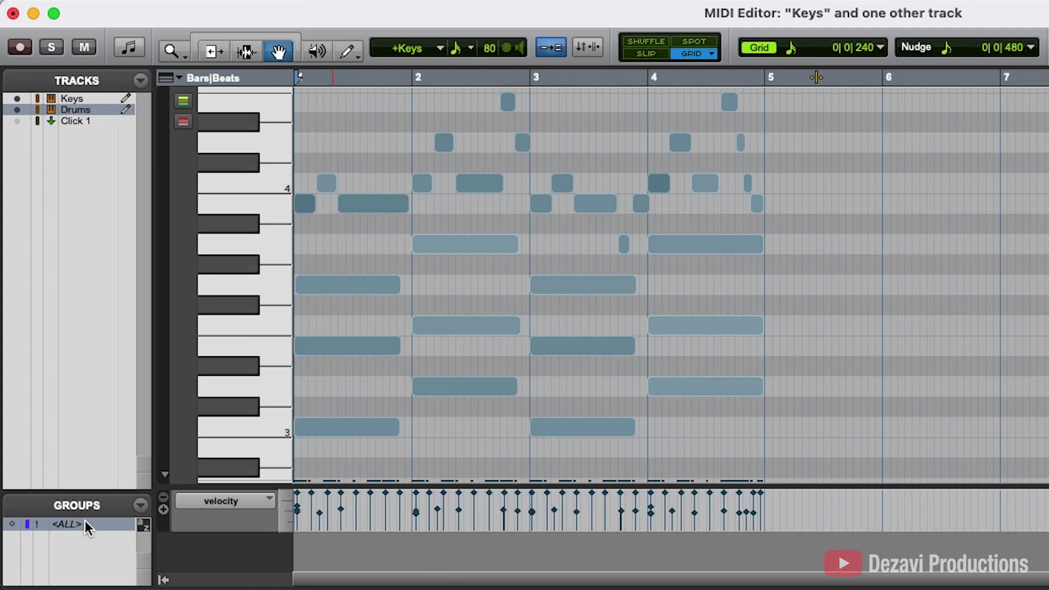
{"action": "left_click", "coordinate": [85, 522]}
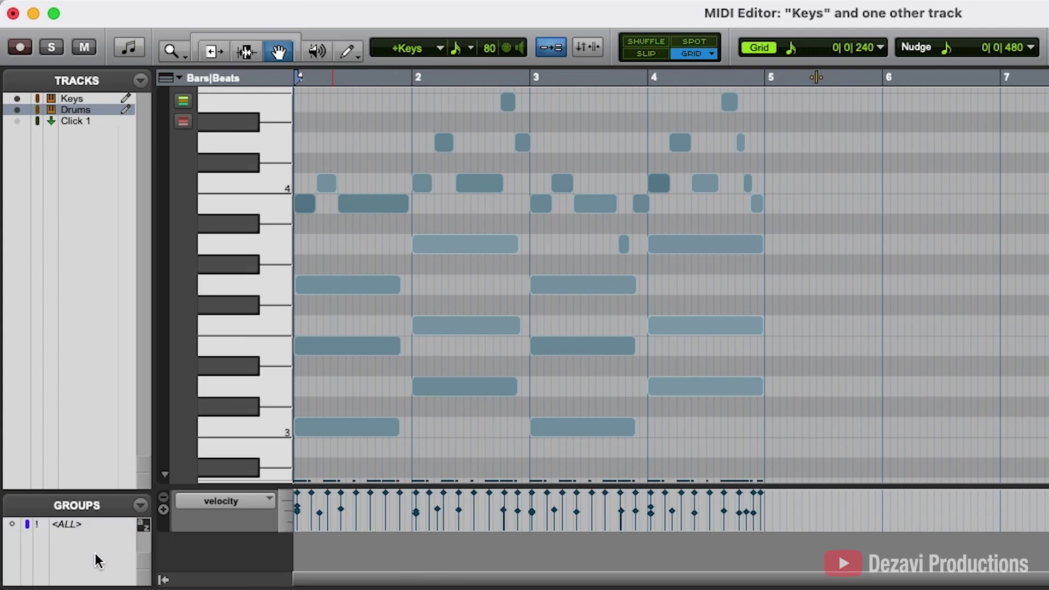
- Hide the track and group lists beside the notes and show them again
{"action": "left_click", "coordinate": [159, 578]}
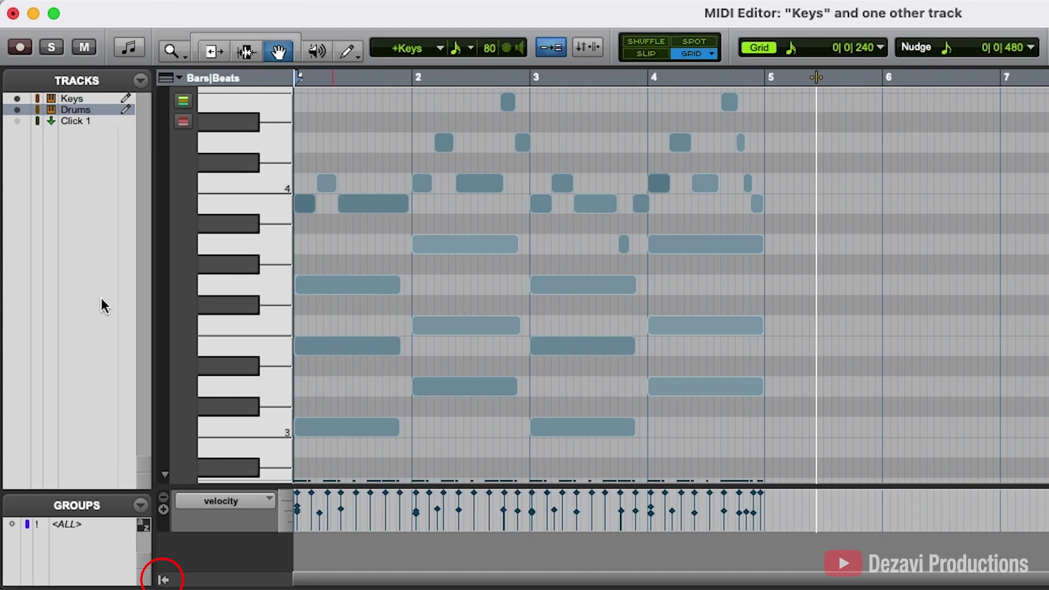
{"action": "left_click", "coordinate": [163, 579]}
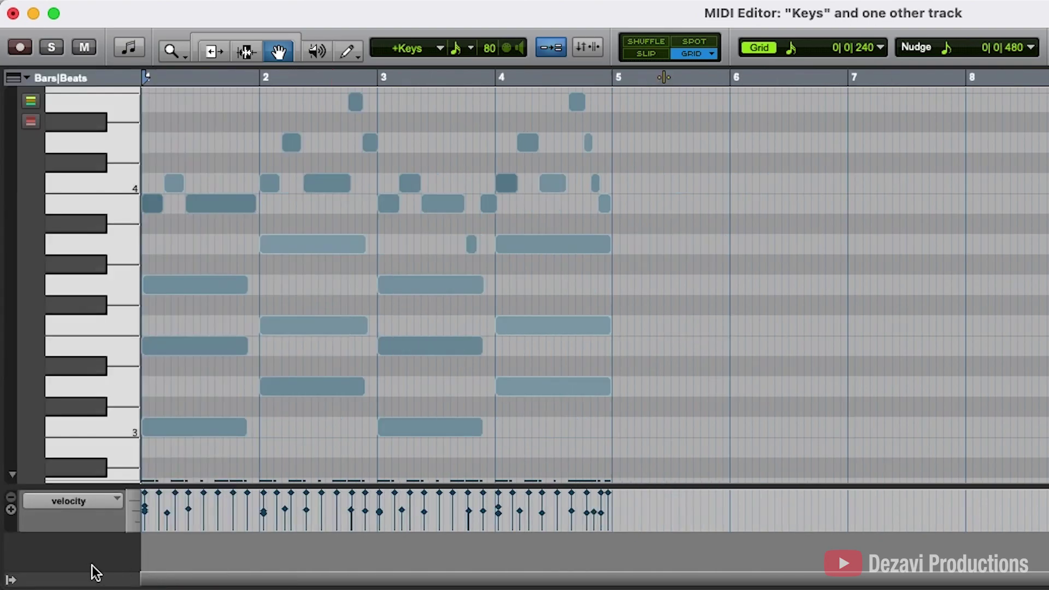
{"action": "left_click", "coordinate": [11, 580]}
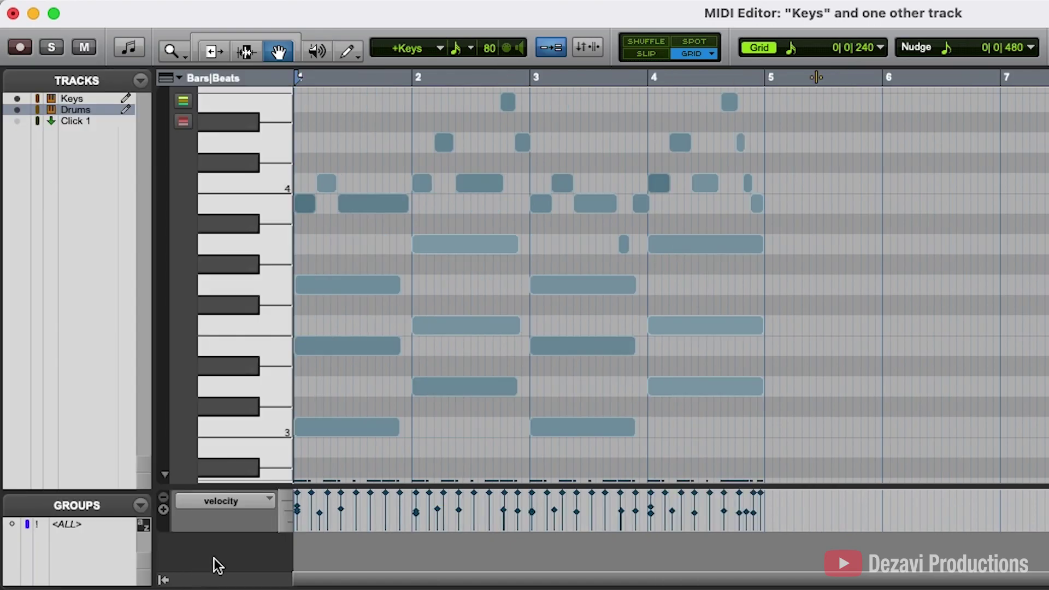
- Add the Min:Secs ruler below the Bars|Beats ruler
{"action": "left_click", "coordinate": [184, 80]}
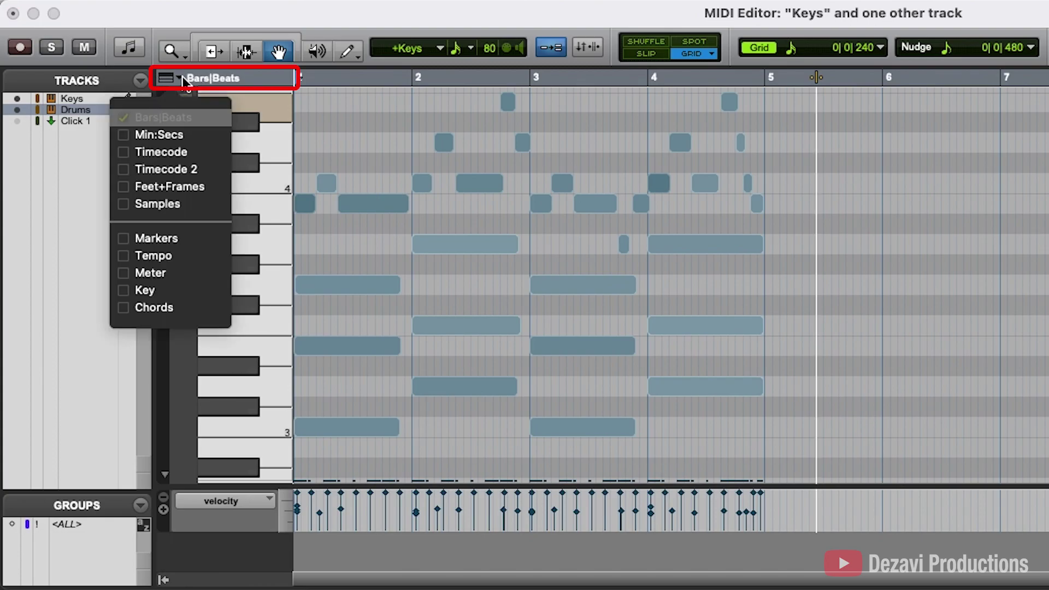
{"action": "left_click", "coordinate": [129, 134]}
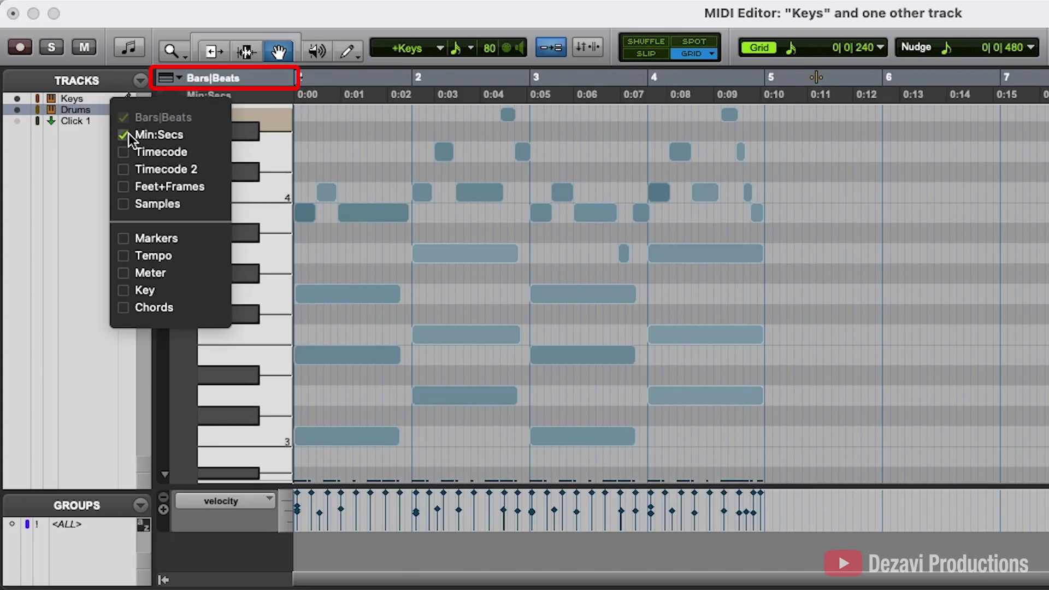
- Try out the Feet+Frames and Samples rulers, and leave only the Bars|Beats ruler displayed
{"action": "left_click", "coordinate": [117, 188]}
{"action": "left_click", "coordinate": [120, 206]}
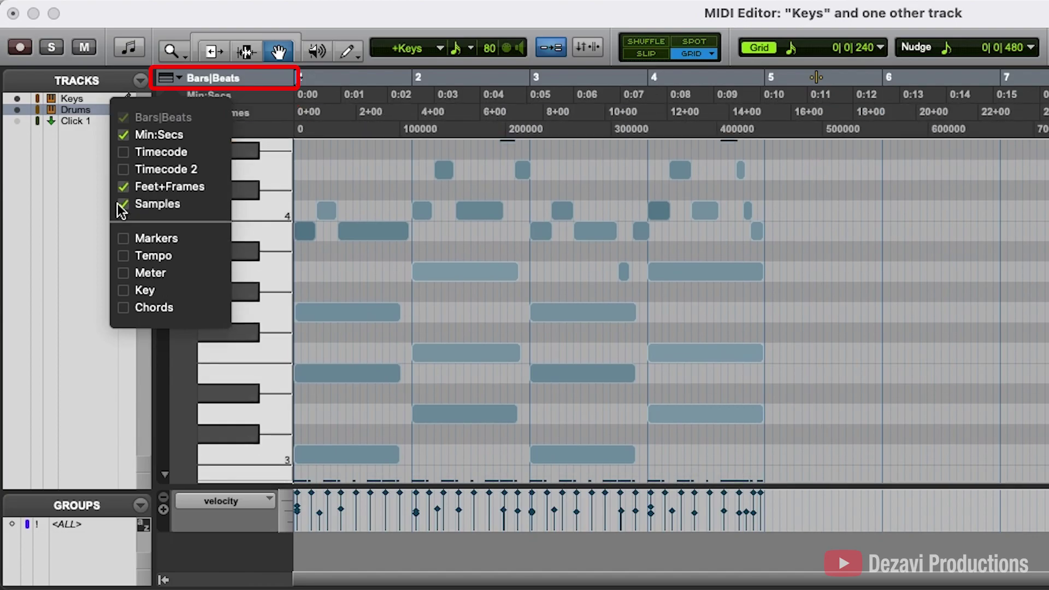
{"action": "left_click", "coordinate": [119, 205]}
{"action": "left_click", "coordinate": [122, 187]}
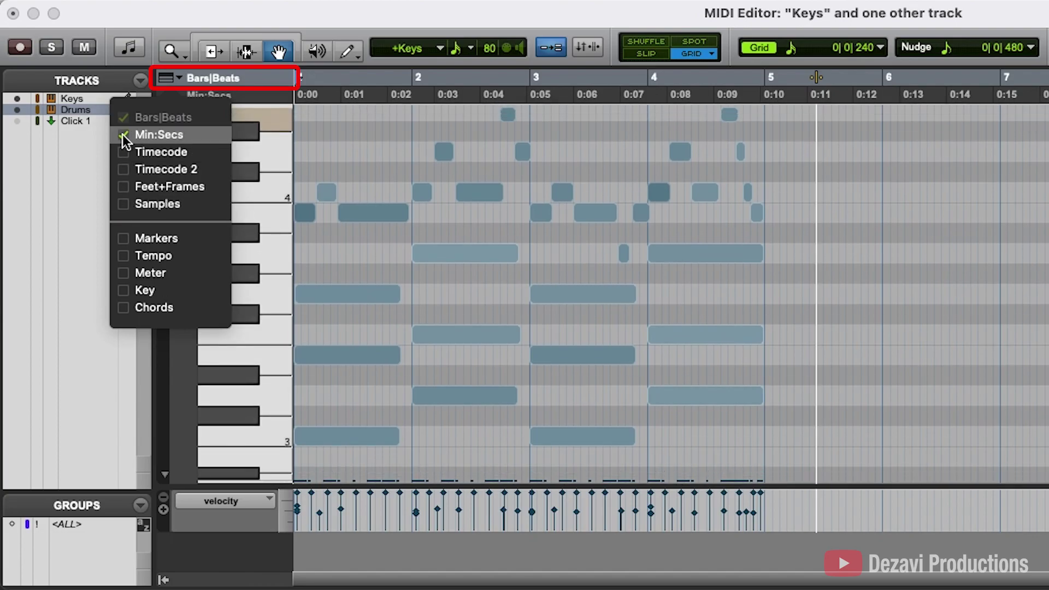
{"action": "left_click", "coordinate": [125, 135]}
{"action": "left_click", "coordinate": [185, 80]}
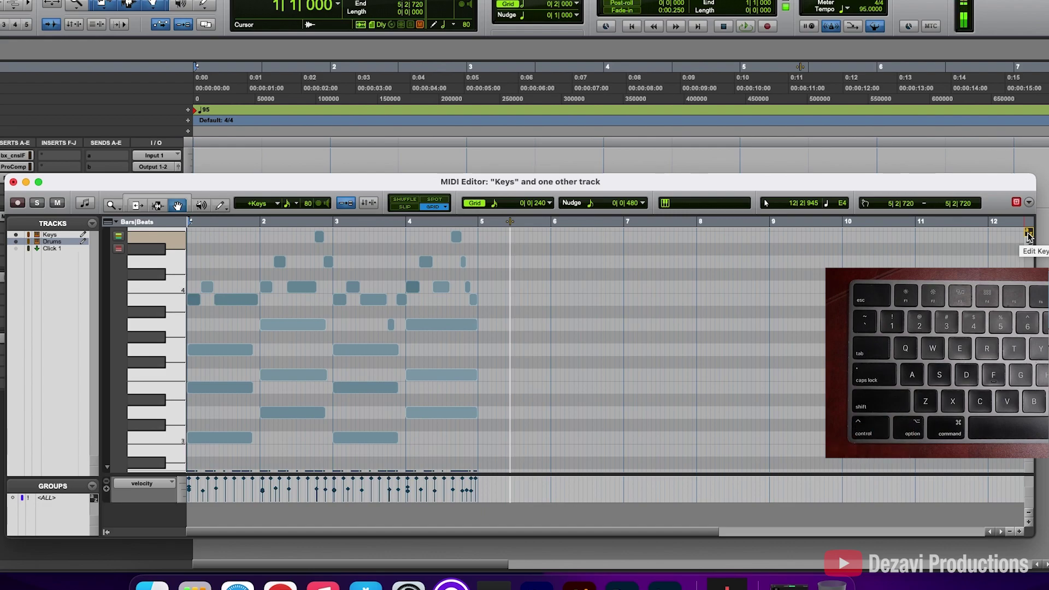
- Select a group of notes in bar 4, clear that selection, and select all the notes
{"action": "left_click_drag", "start_coordinate": [477, 456], "coordinate": [434, 228]}
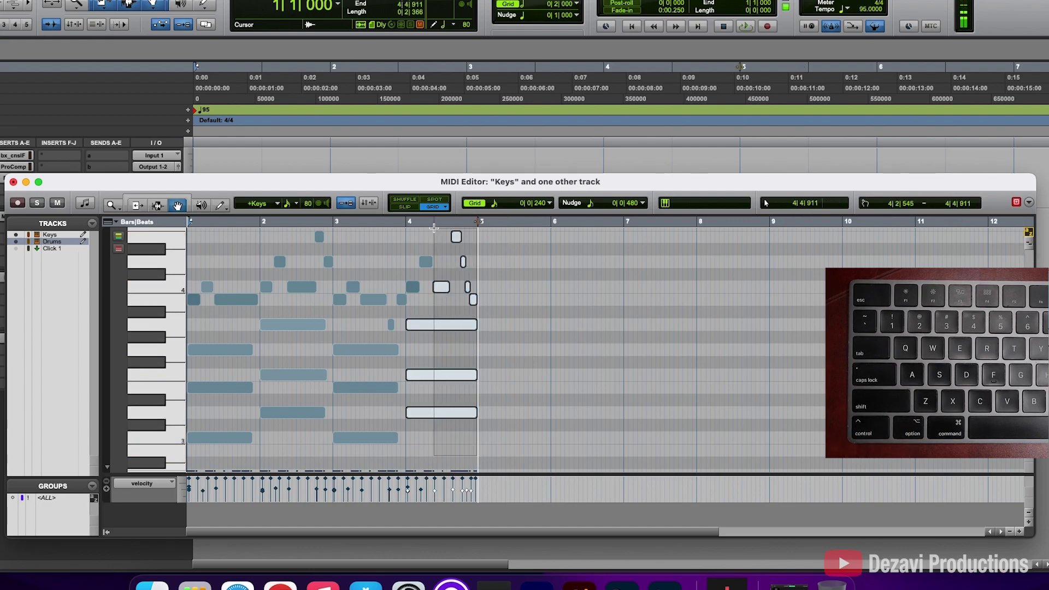
{"action": "left_click", "coordinate": [434, 228]}
{"action": "scroll", "coordinate": [496, 387], "scroll_direction": "down", "scroll_amount": 6}
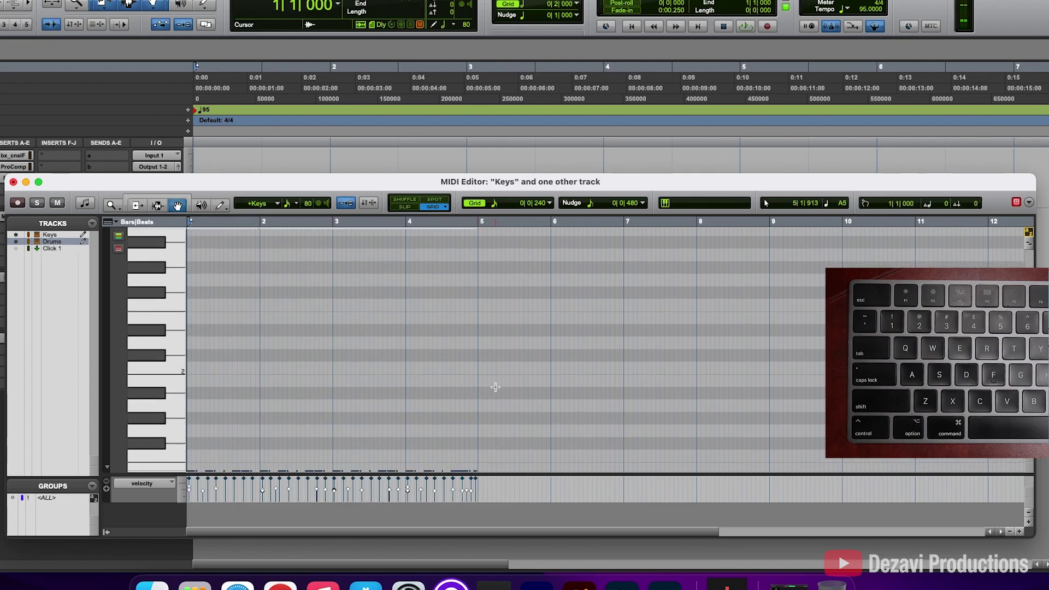
{"action": "scroll", "coordinate": [496, 387], "scroll_direction": "up", "scroll_amount": 6}
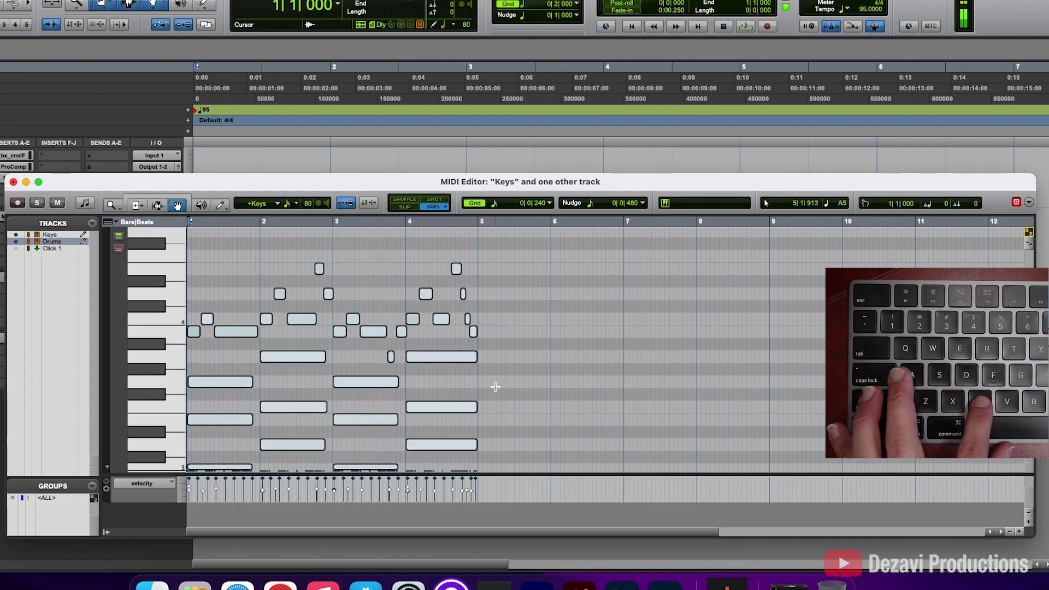
{"action": "scroll", "coordinate": [498, 354], "scroll_direction": "down", "scroll_amount": 4}
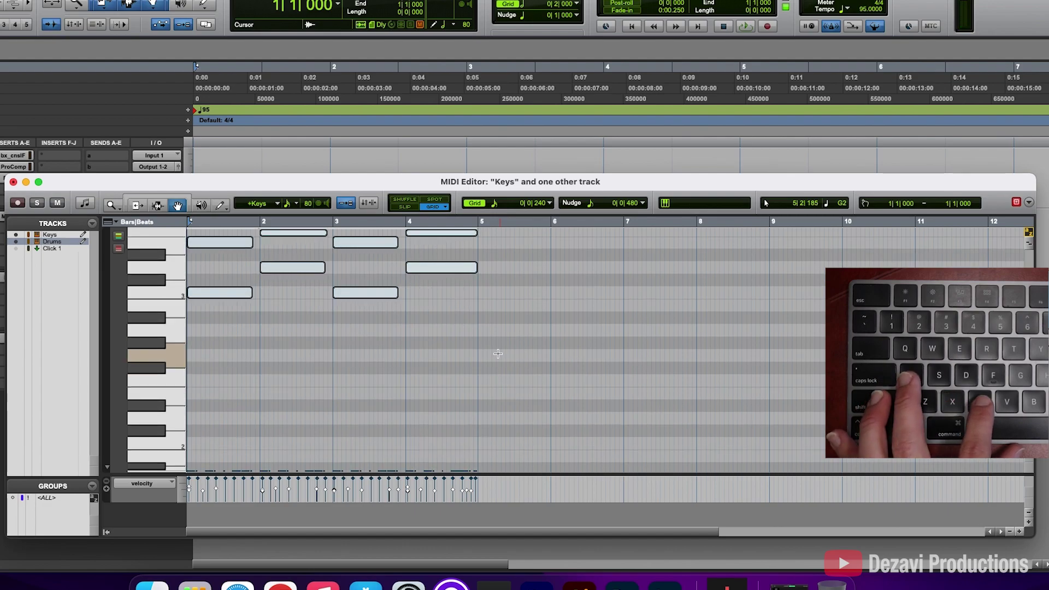
- Paste a copy of the notes starting at bar 5, and undo the paste
{"action": "key", "text": "Tab"}
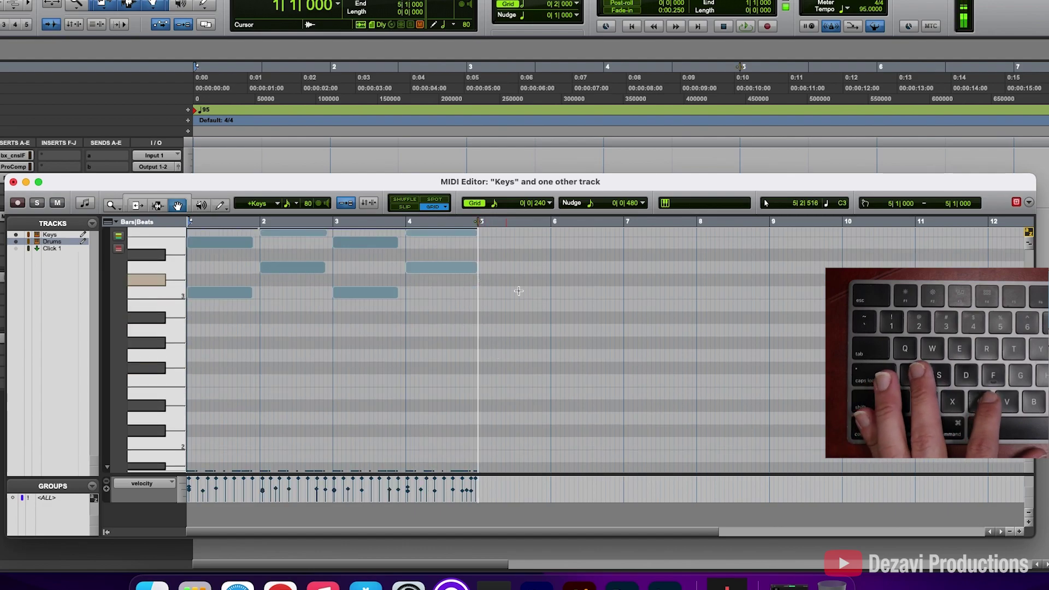
{"action": "key", "text": "super+v"}
{"action": "scroll", "coordinate": [535, 340], "scroll_direction": "up", "scroll_amount": 1}
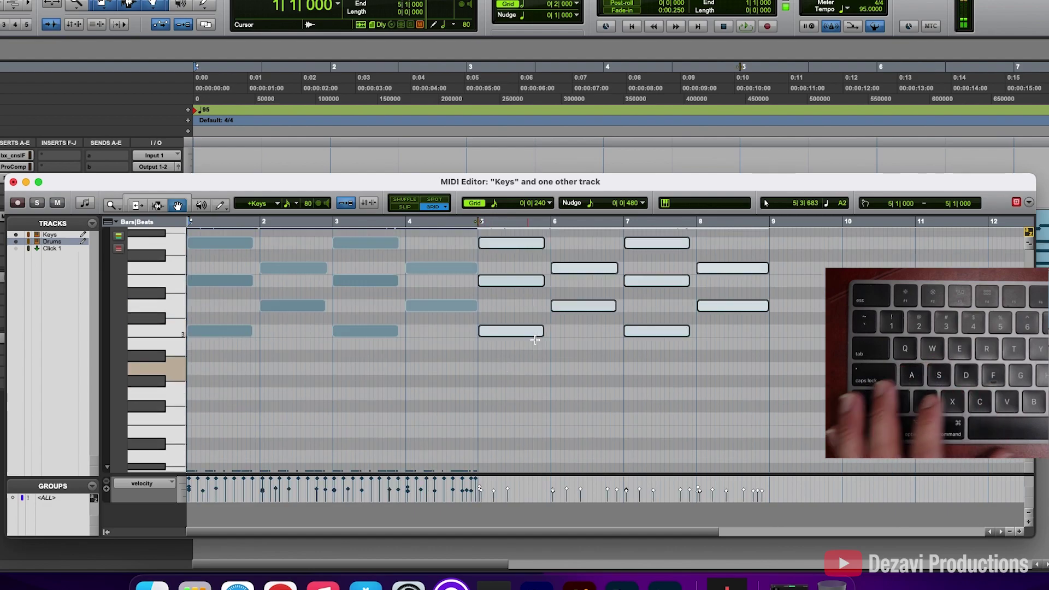
{"action": "scroll", "coordinate": [534, 339], "scroll_direction": "up", "scroll_amount": 4}
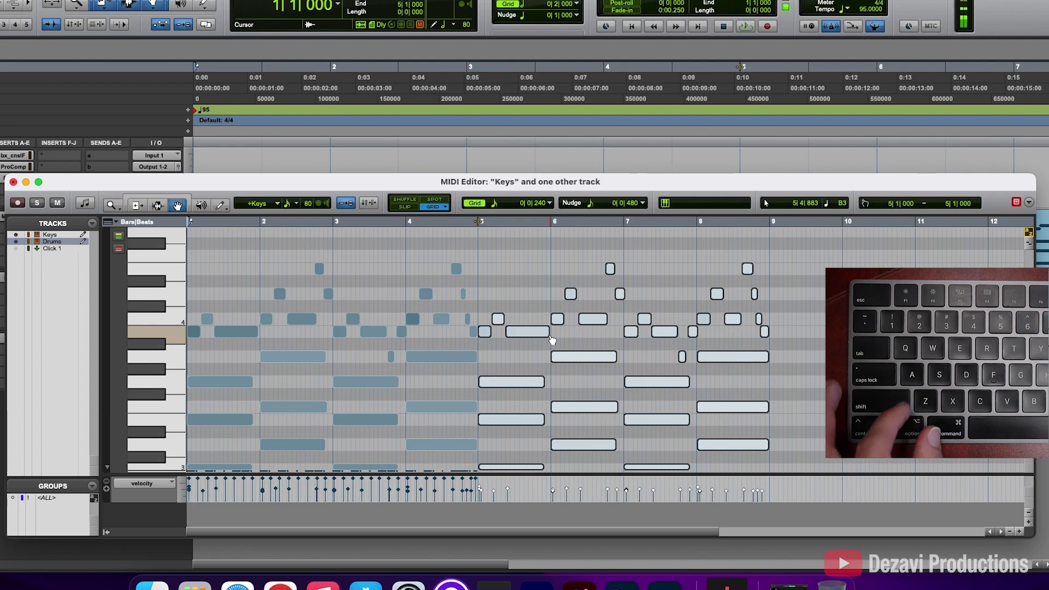
{"action": "key", "text": "super+z"}
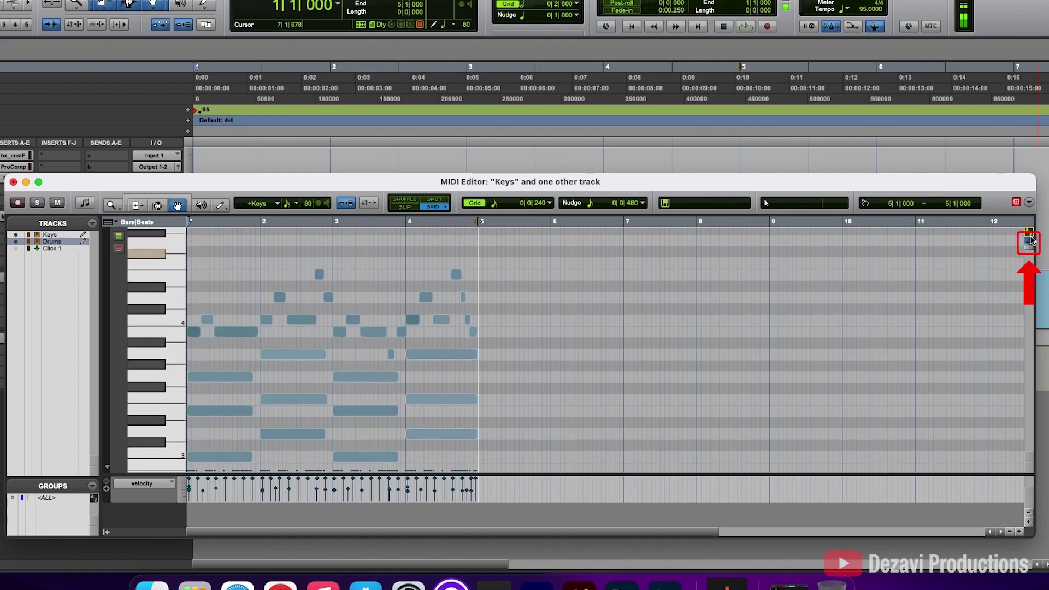
- Adjust the vertical zoom of the notes and zoom the timeline horizontally in and out
{"action": "left_click_drag", "start_coordinate": [1030, 243], "coordinate": [1027, 217]}
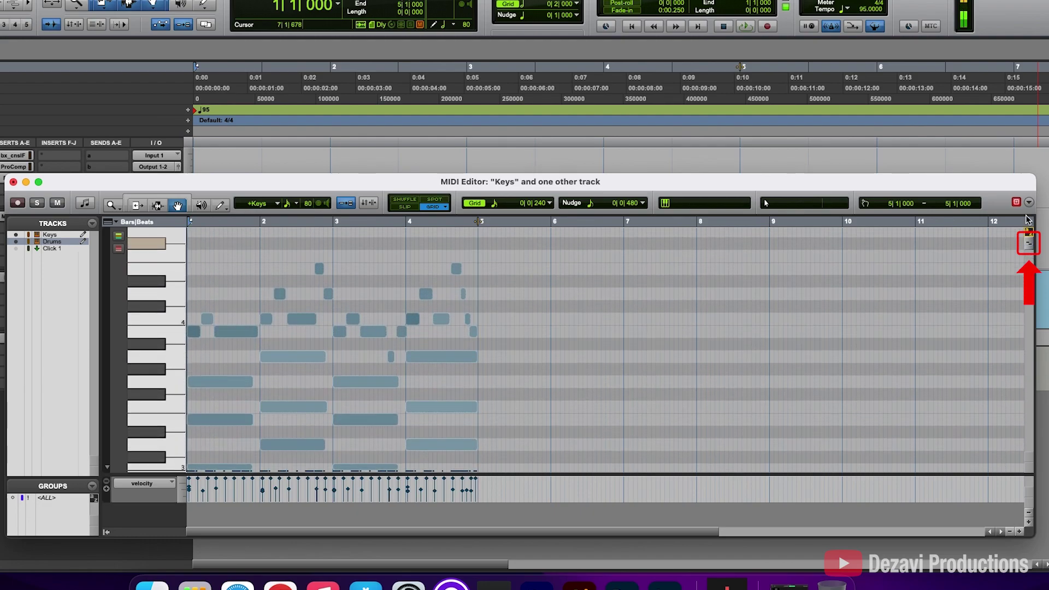
{"action": "left_click", "coordinate": [1022, 533]}
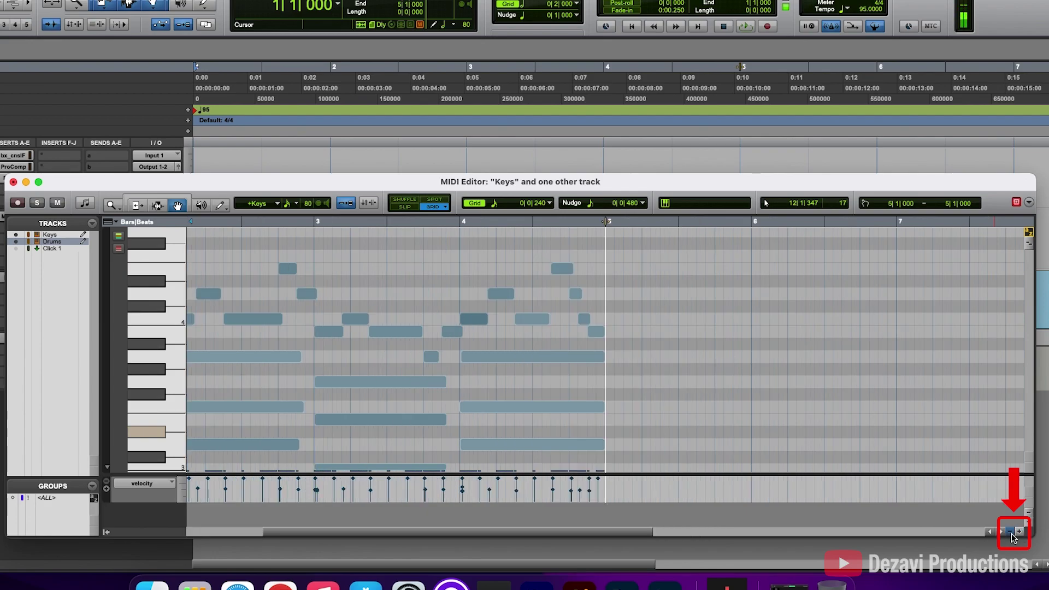
{"action": "left_click", "coordinate": [1011, 532]}
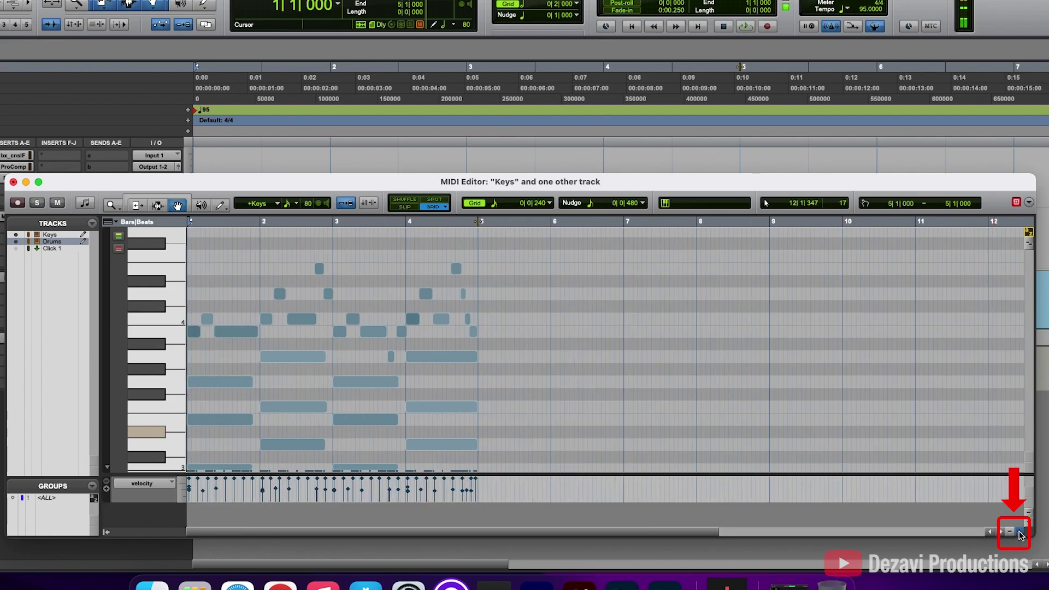
{"action": "left_click", "coordinate": [1020, 532]}
{"action": "left_click", "coordinate": [1010, 532]}
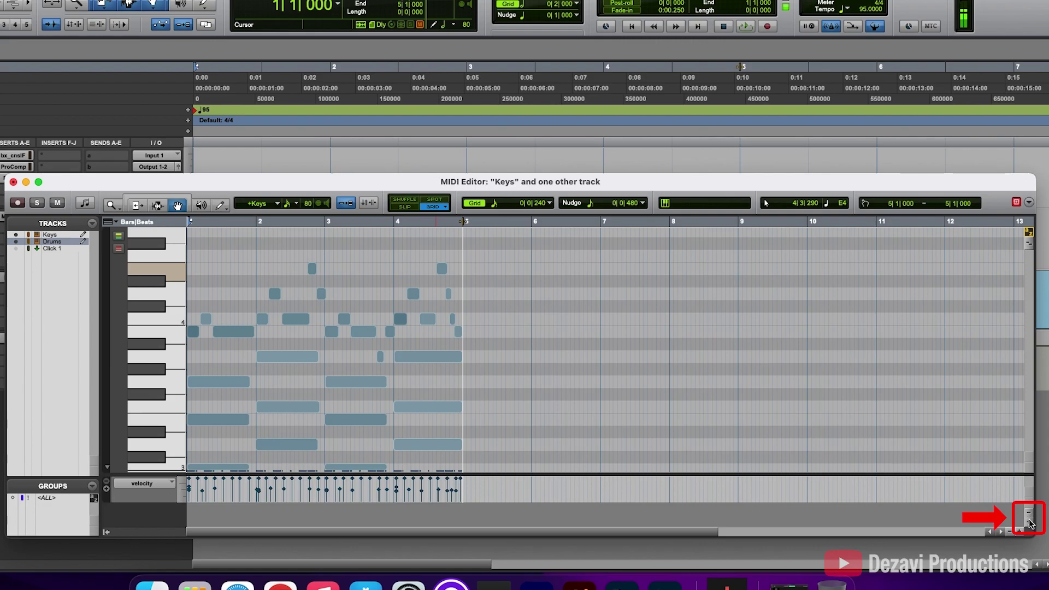
- Give the velocity lane area more room below the notes and select the velocity stalks from late bar 3 through bar 4
{"action": "left_click", "coordinate": [1029, 523]}
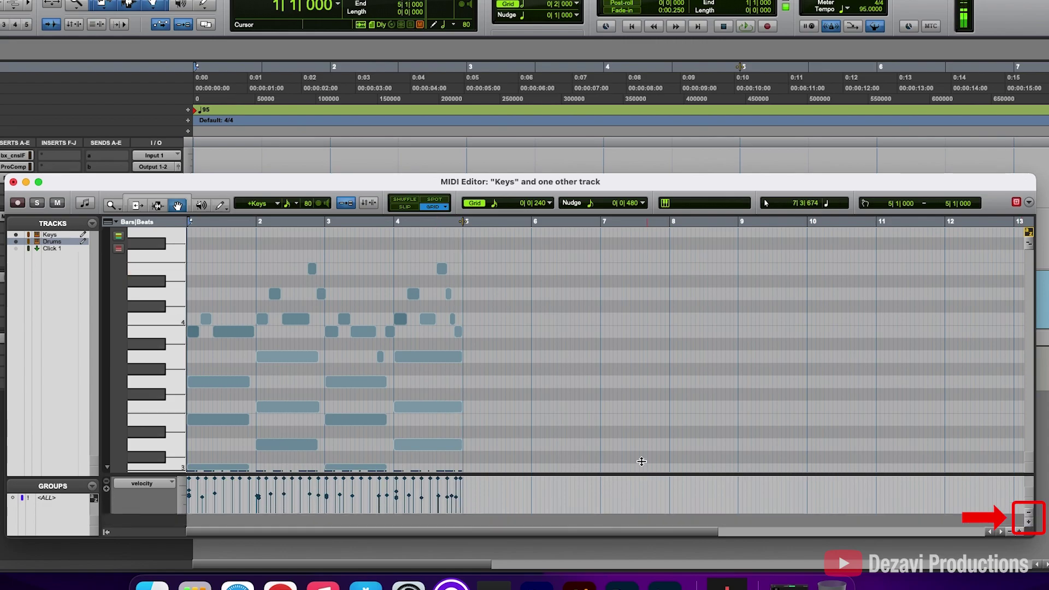
{"action": "left_click_drag", "start_coordinate": [642, 462], "coordinate": [633, 407]}
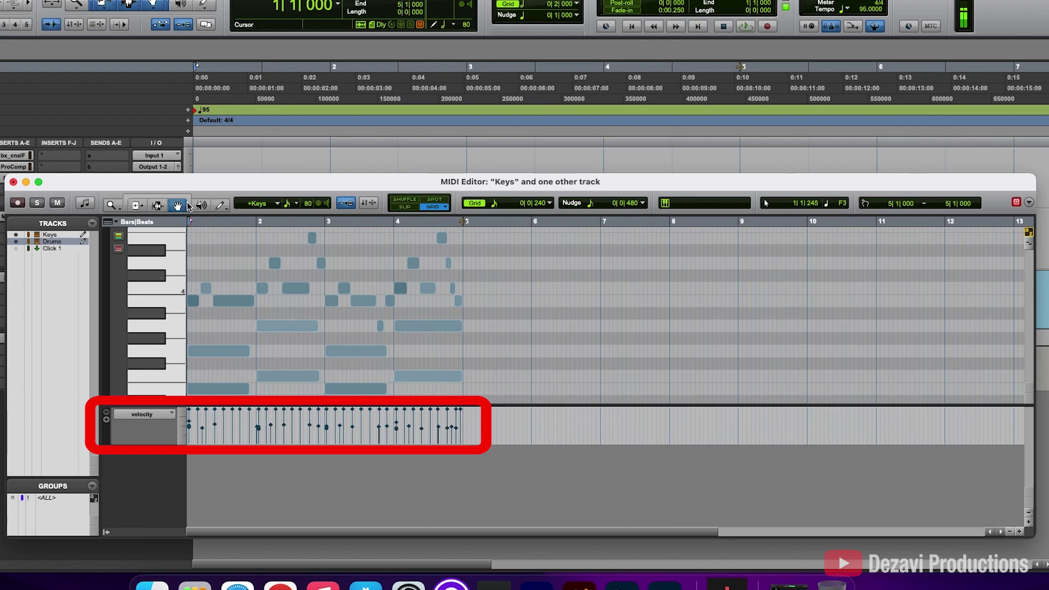
{"action": "left_click", "coordinate": [459, 429]}
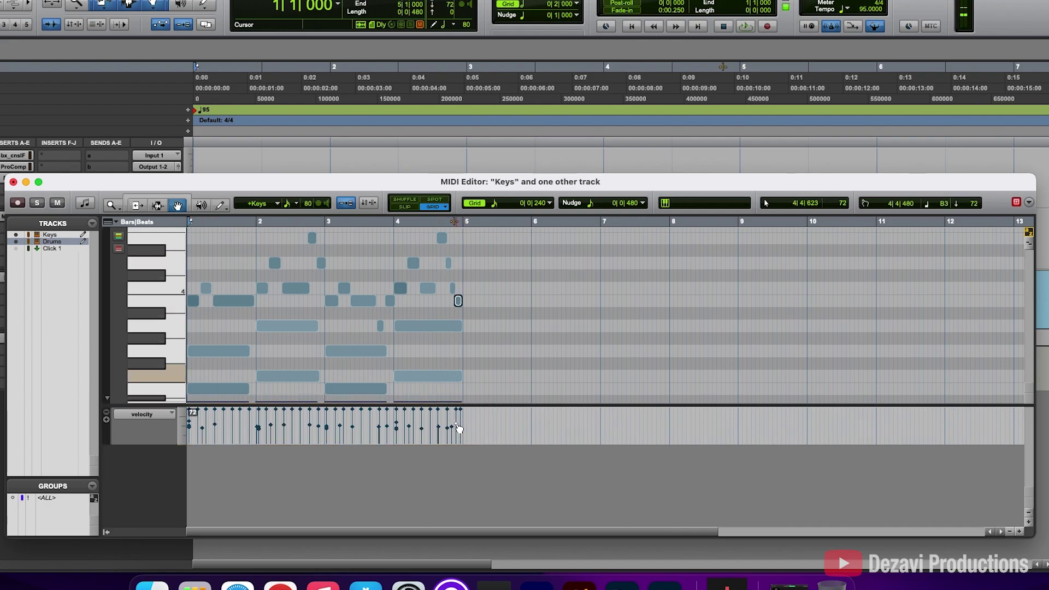
{"action": "left_click_drag", "start_coordinate": [496, 437], "coordinate": [400, 427]}
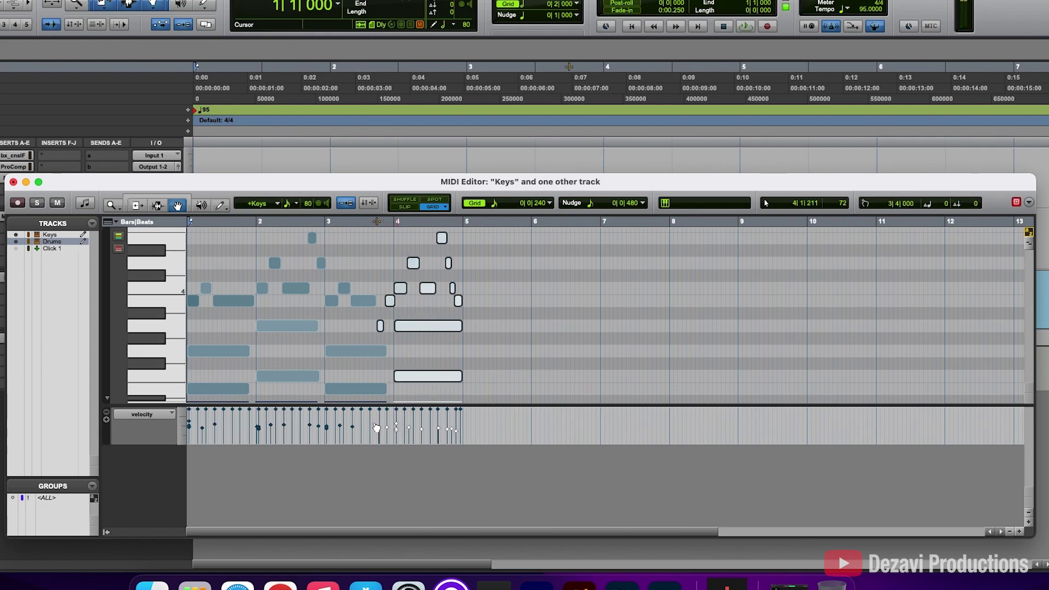
- Add a pitch bend lane below the notes and make only the Keys track editable
{"action": "left_click", "coordinate": [107, 421]}
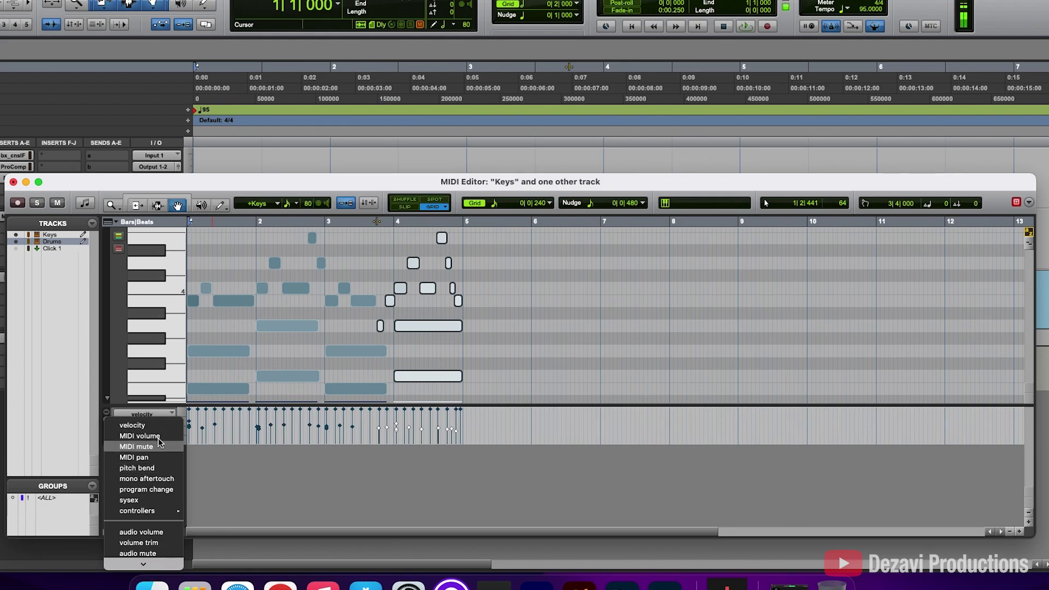
{"action": "left_click", "coordinate": [146, 468]}
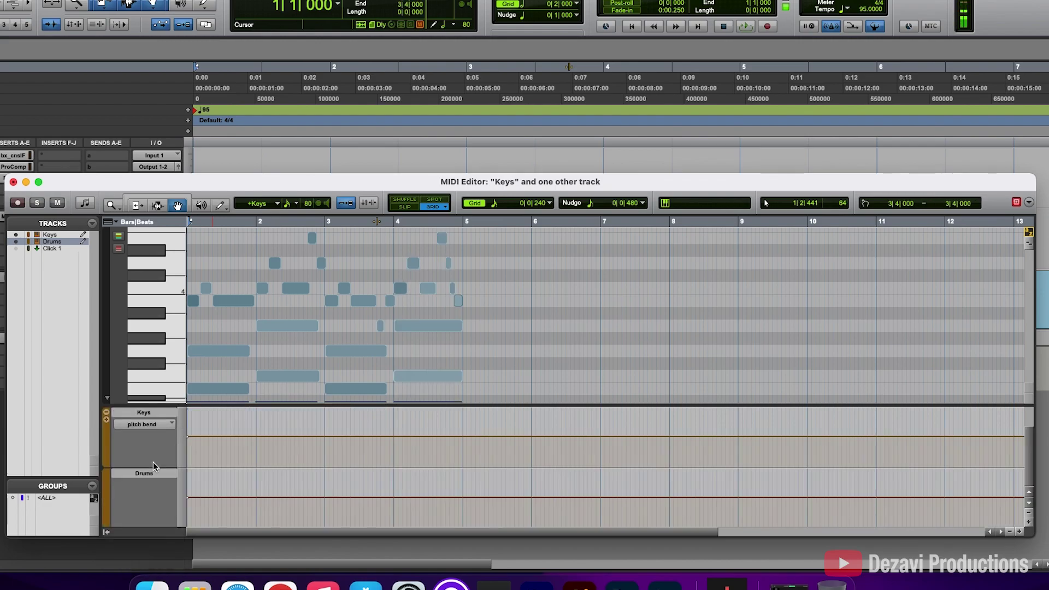
{"action": "left_click", "coordinate": [84, 241]}
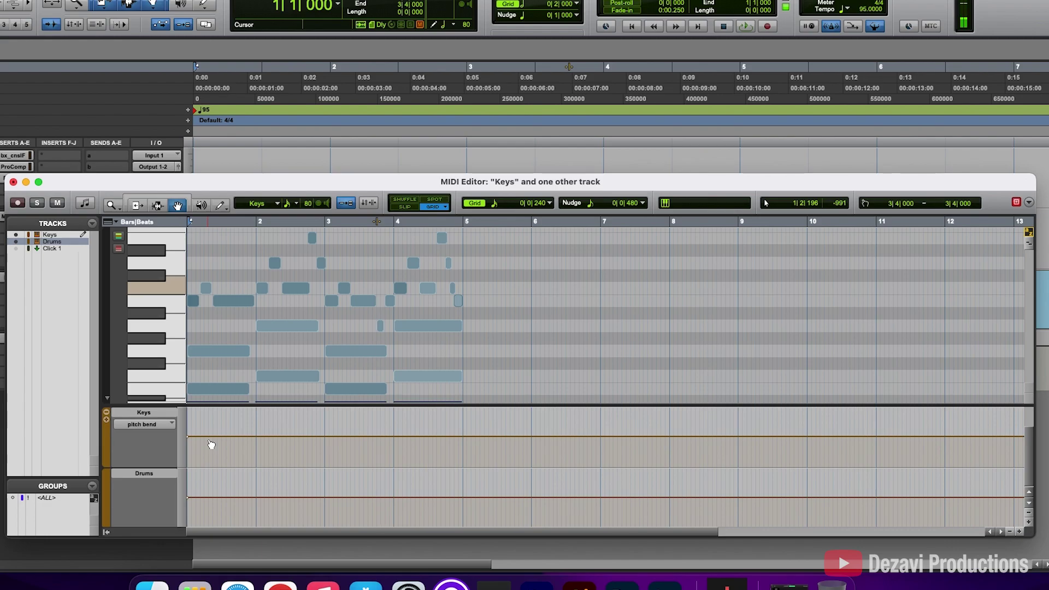
- Draw a wavy pitch bend curve on Keys from bar 1 to about bar 6, play before and after drawing, and undo the curve
{"action": "key", "text": "space"}
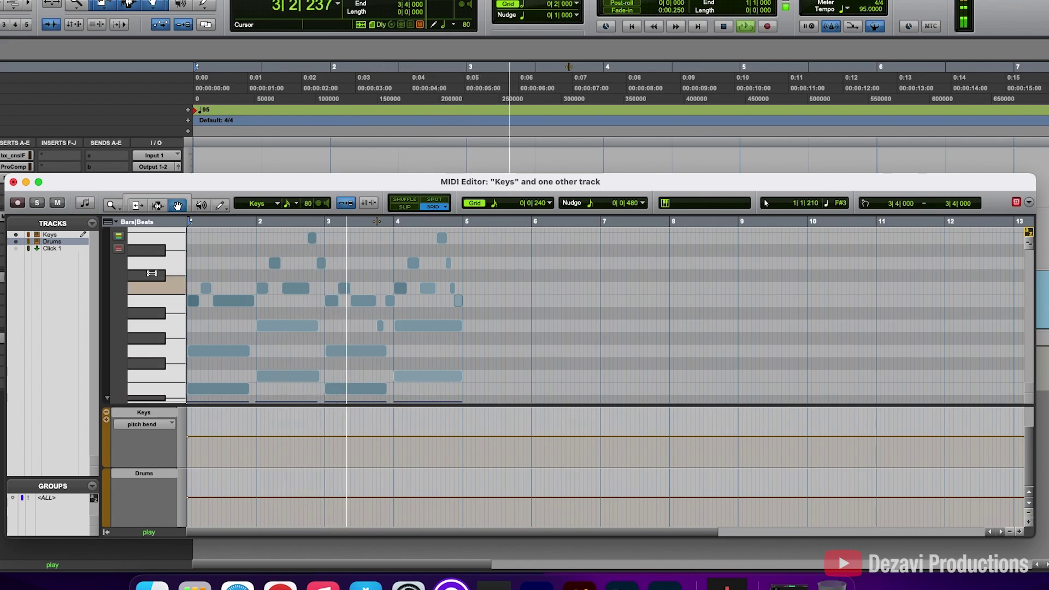
{"action": "key", "text": "space"}
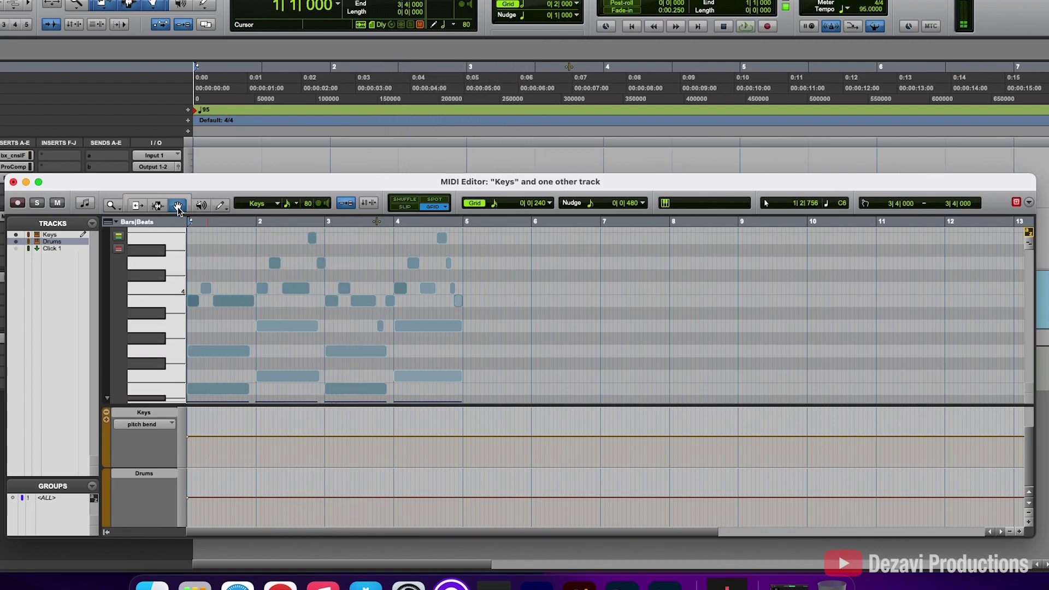
{"action": "left_click", "coordinate": [218, 207]}
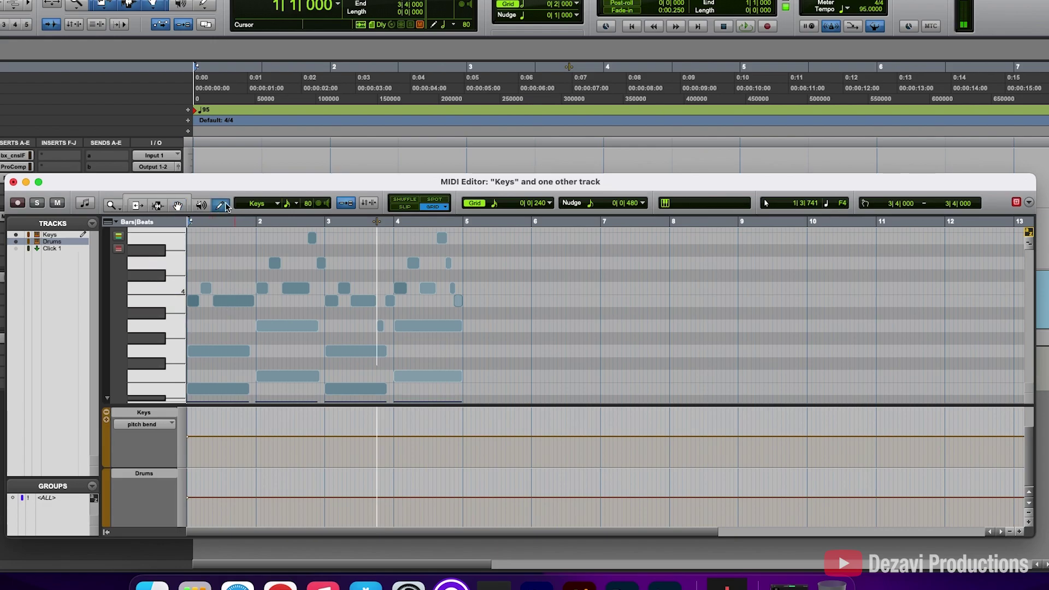
{"action": "mouse_move", "coordinate": [195, 432]}
{"action": "left_mouse_down"}
{"action": "mouse_move", "coordinate": [225, 412]}
{"action": "mouse_move", "coordinate": [238, 419]}
{"action": "mouse_move", "coordinate": [254, 463]}
{"action": "mouse_move", "coordinate": [281, 415]}
{"action": "mouse_move", "coordinate": [314, 463]}
{"action": "mouse_move", "coordinate": [353, 413]}
{"action": "mouse_move", "coordinate": [372, 416]}
{"action": "mouse_move", "coordinate": [379, 460]}
{"action": "mouse_move", "coordinate": [391, 460]}
{"action": "mouse_move", "coordinate": [439, 411]}
{"action": "mouse_move", "coordinate": [456, 462]}
{"action": "mouse_move", "coordinate": [499, 419]}
{"action": "mouse_move", "coordinate": [533, 416]}
{"action": "mouse_move", "coordinate": [540, 439]}
{"action": "left_mouse_up"}
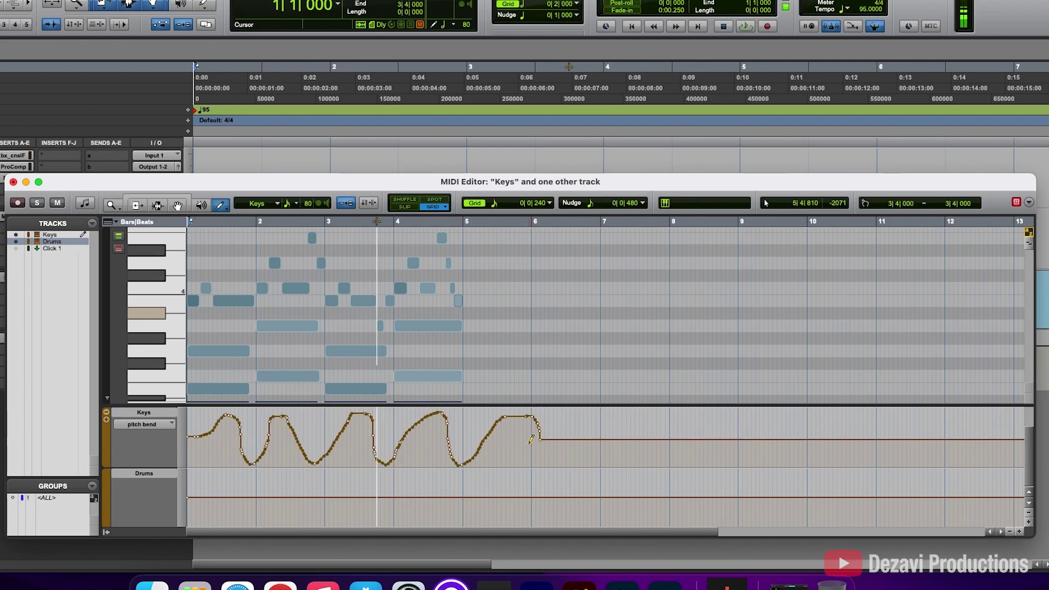
{"action": "key", "text": "space"}
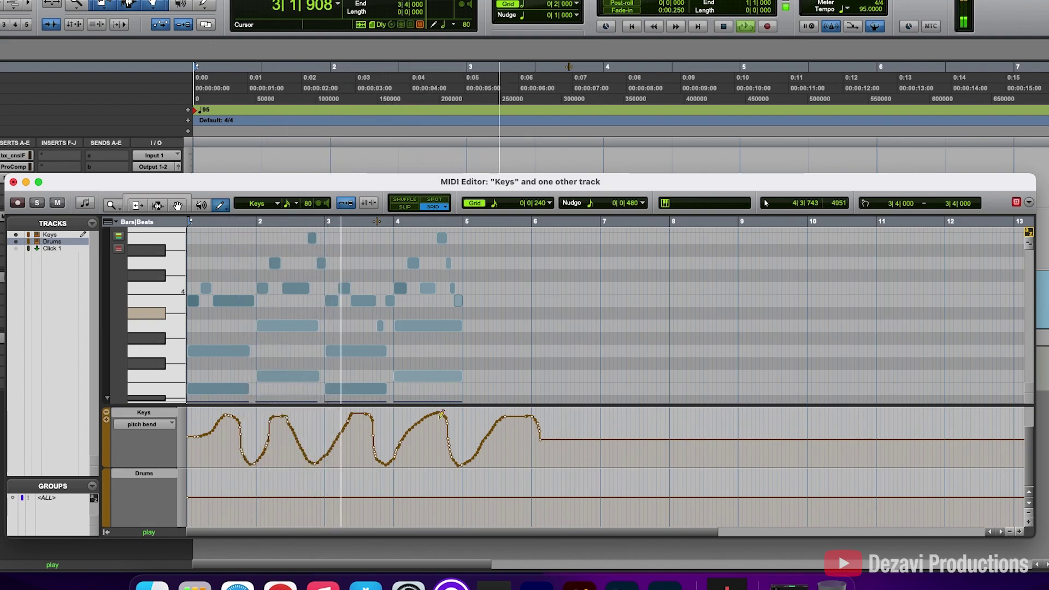
{"action": "scroll", "coordinate": [425, 444], "scroll_direction": "up", "scroll_amount": 2}
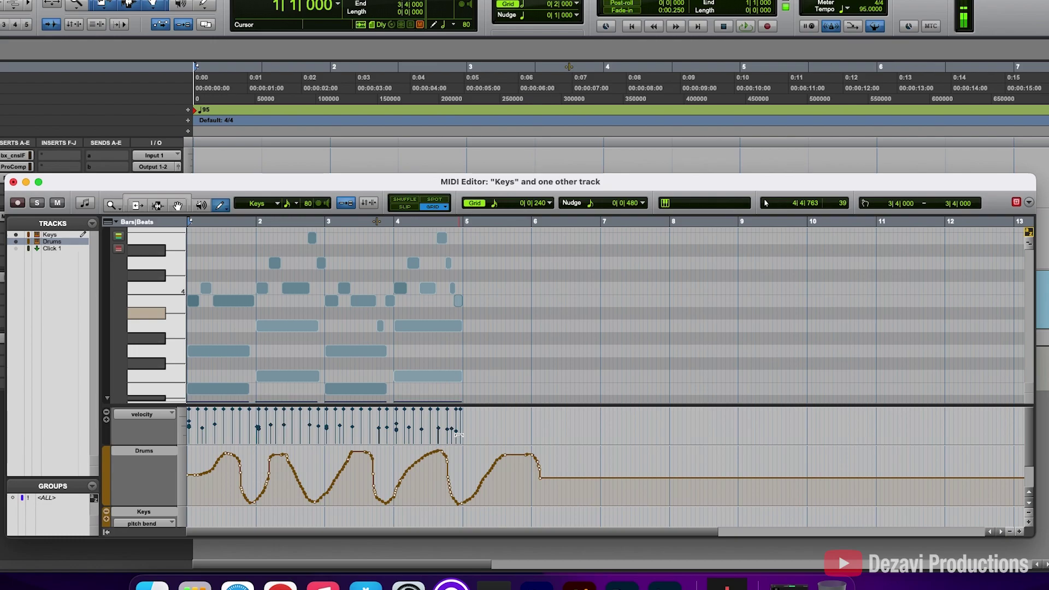
{"action": "key", "text": "super+z"}
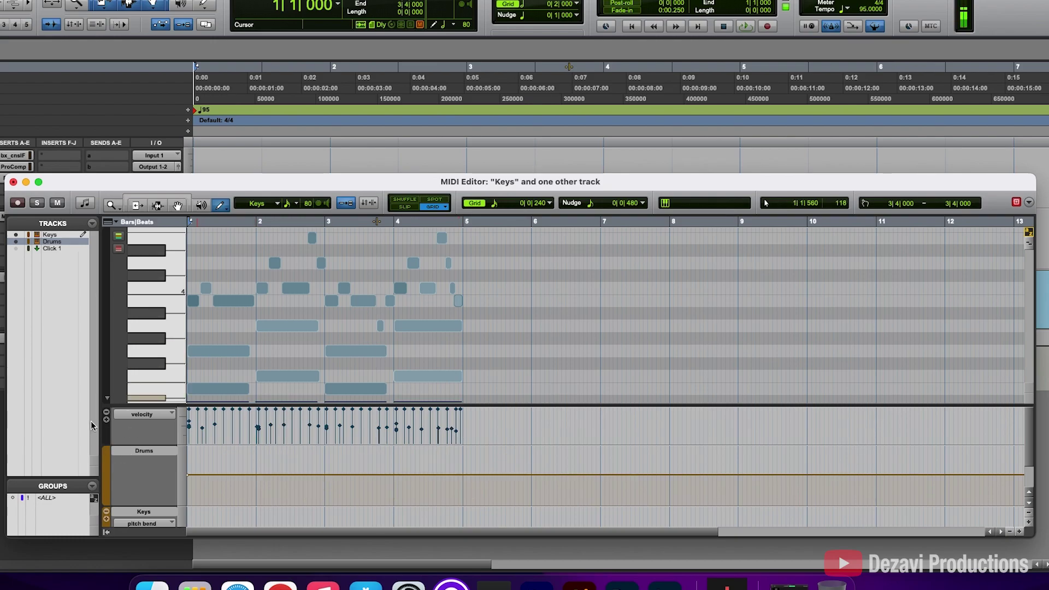
- Remove the velocity lane below the notes and try adding it back
{"action": "left_click", "coordinate": [106, 414]}
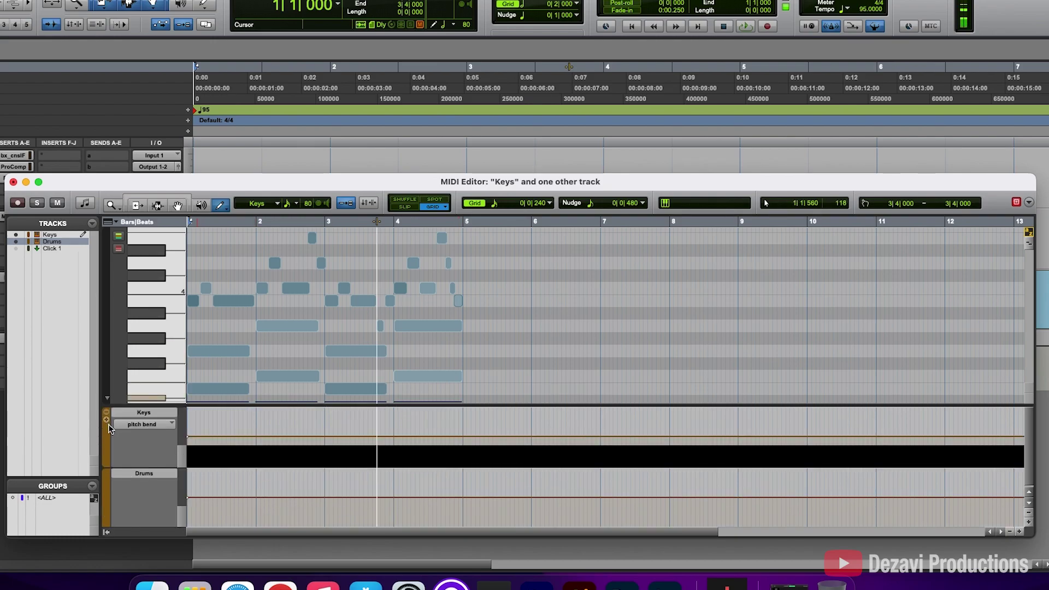
{"action": "left_click", "coordinate": [107, 419]}
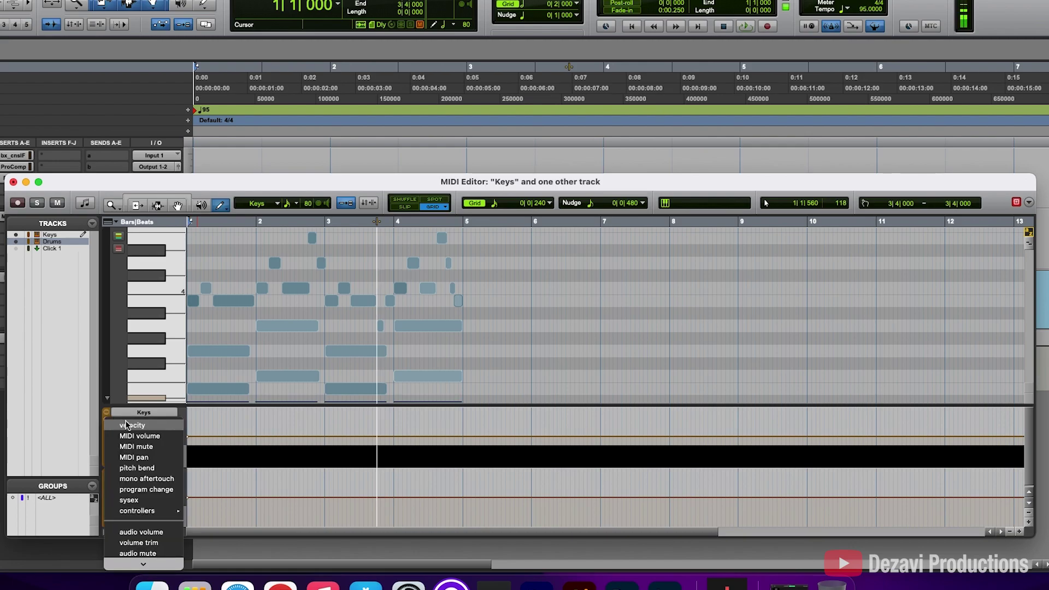
{"action": "left_click", "coordinate": [125, 426]}
{"action": "left_click", "coordinate": [120, 440]}
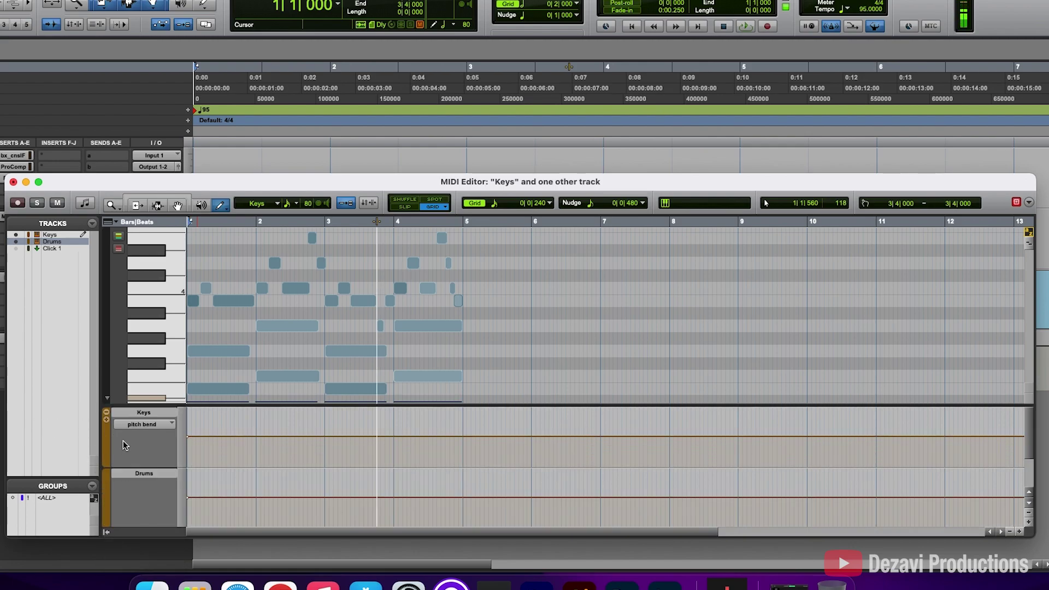
- Add a MIDI mute lane and draw muted stretches on Keys across bars 1–2, within bar 3, and from late bar 4 into bar 5
{"action": "left_click", "coordinate": [108, 416]}
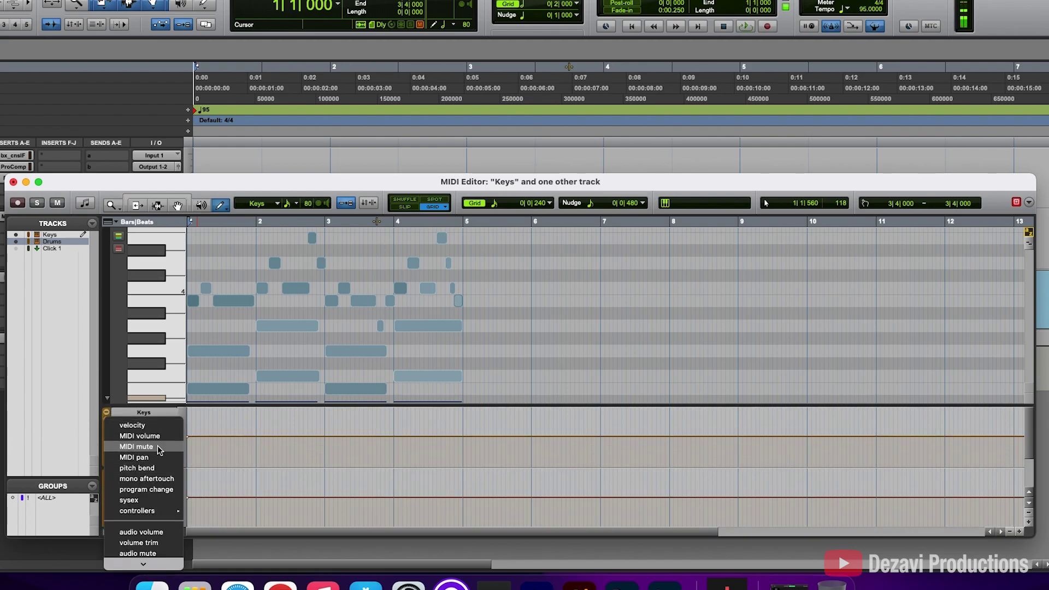
{"action": "left_click", "coordinate": [136, 446]}
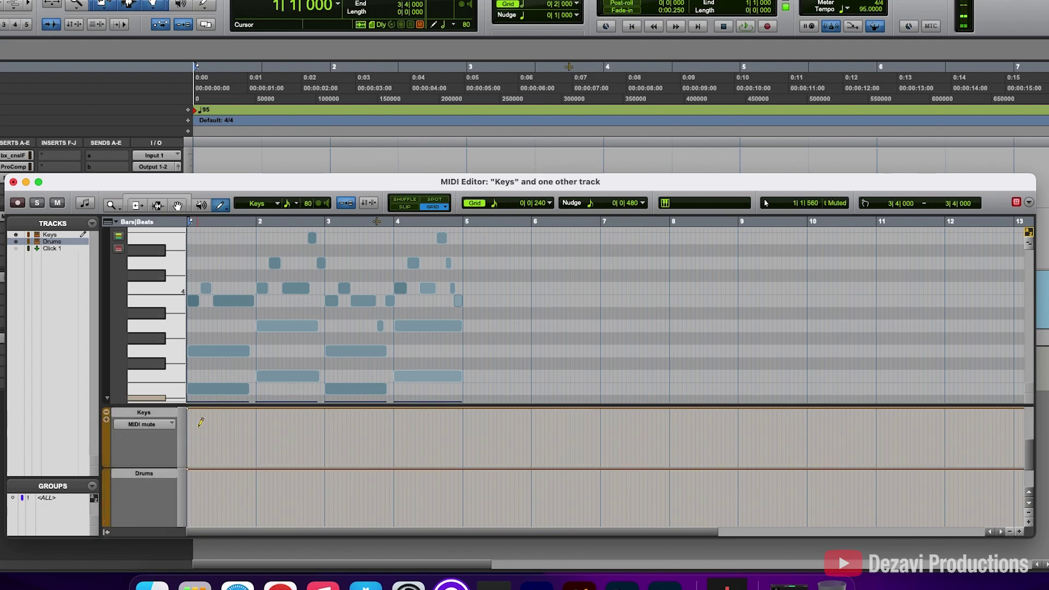
{"action": "left_click", "coordinate": [218, 434]}
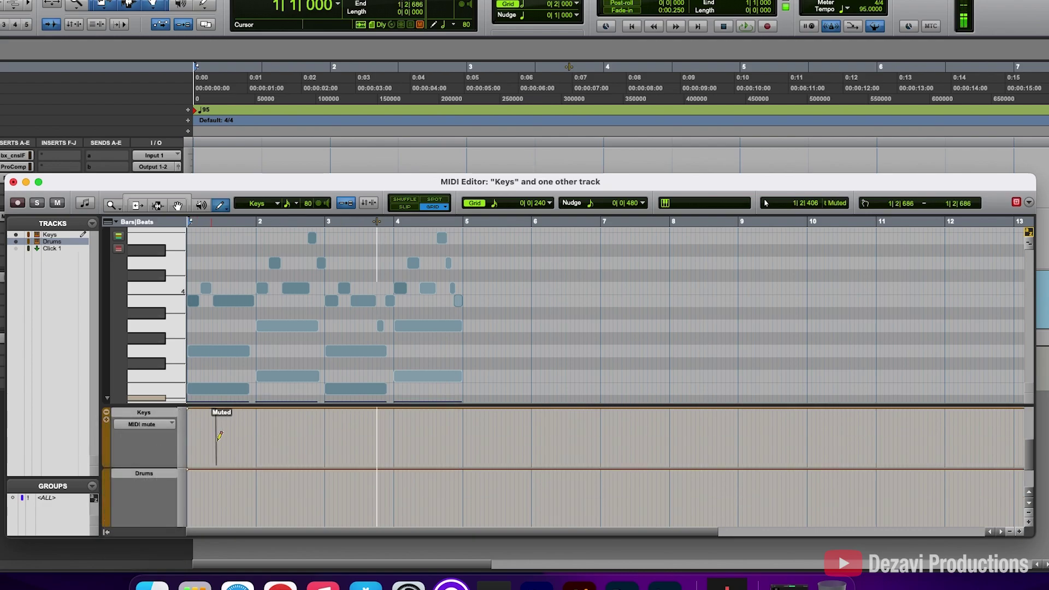
{"action": "left_click", "coordinate": [279, 448]}
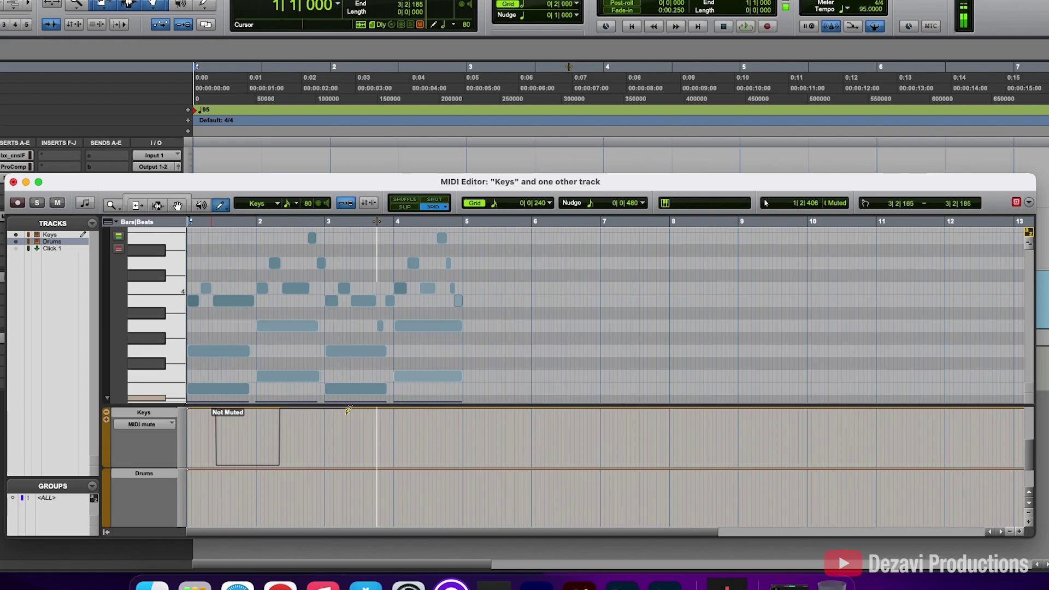
{"action": "left_click", "coordinate": [345, 446]}
{"action": "left_click_drag", "start_coordinate": [351, 445], "coordinate": [378, 446]}
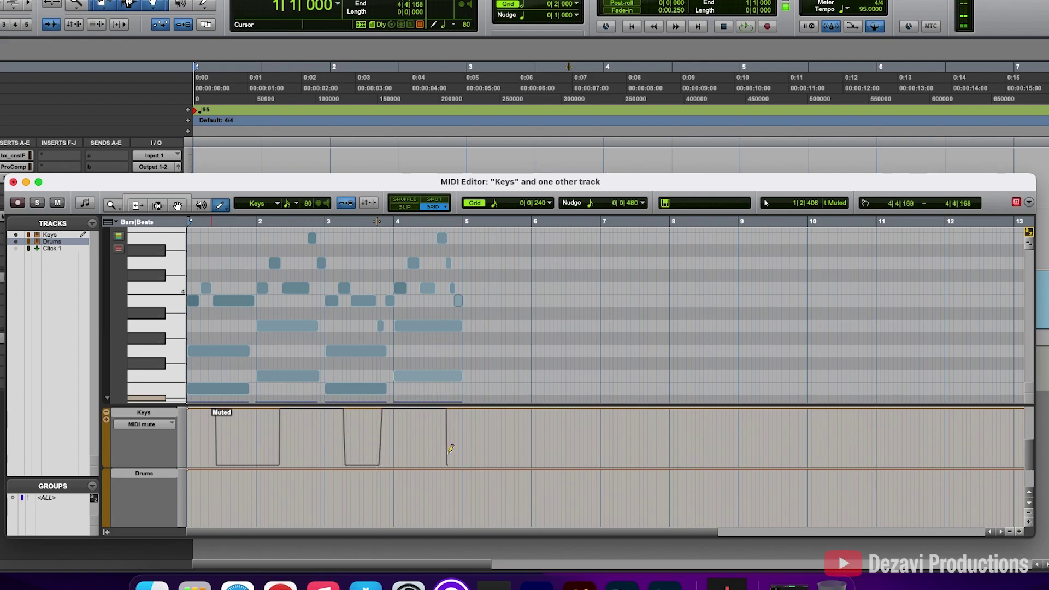
{"action": "left_click_drag", "start_coordinate": [474, 418], "coordinate": [489, 404]}
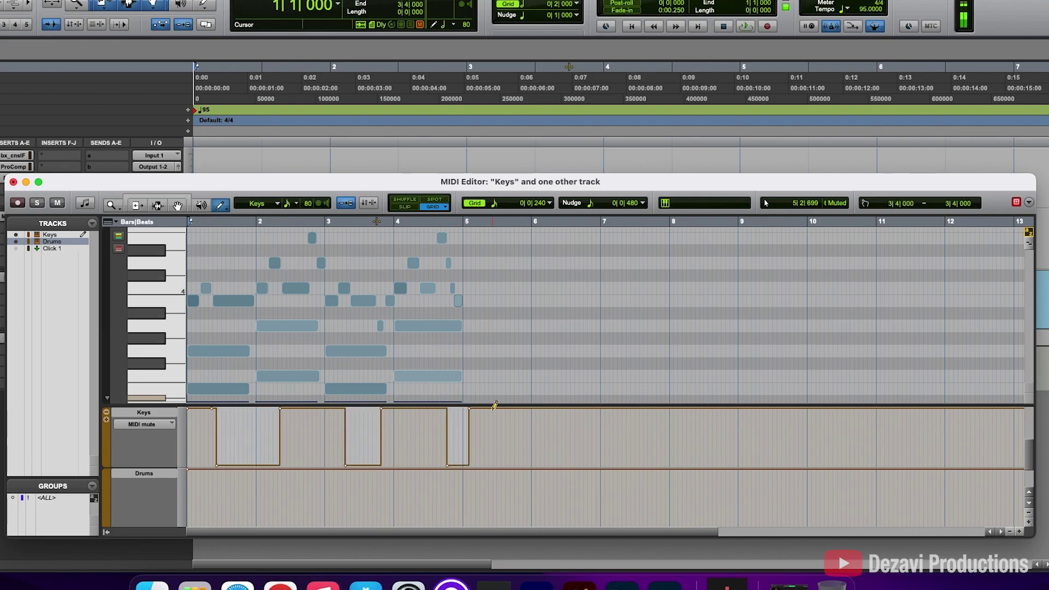
- Play back the passage with the mute automation, stop, and view the list of available lane types
{"action": "key", "text": "space"}
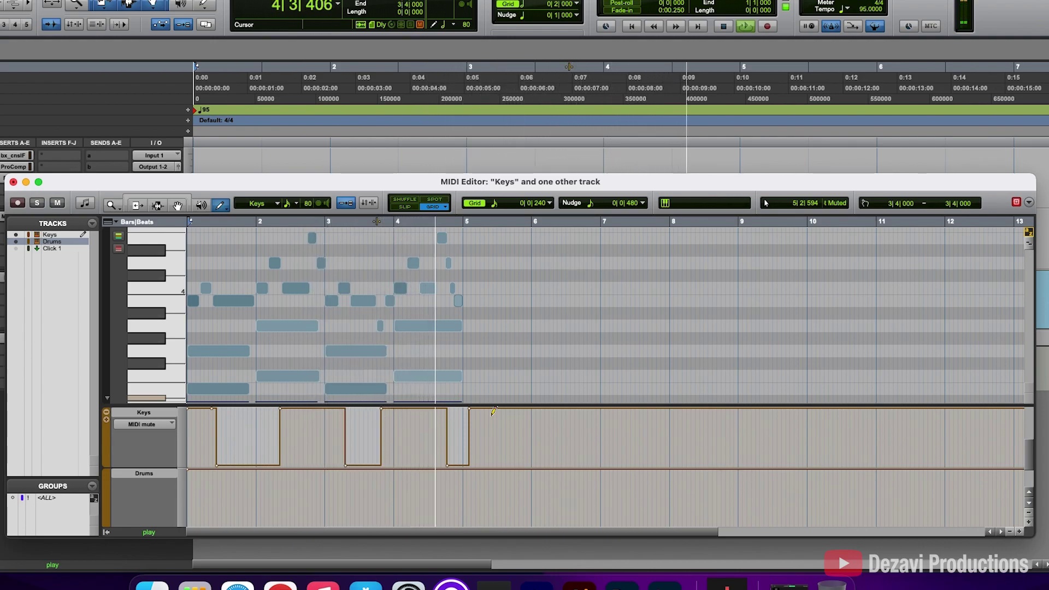
{"action": "key", "text": "space"}
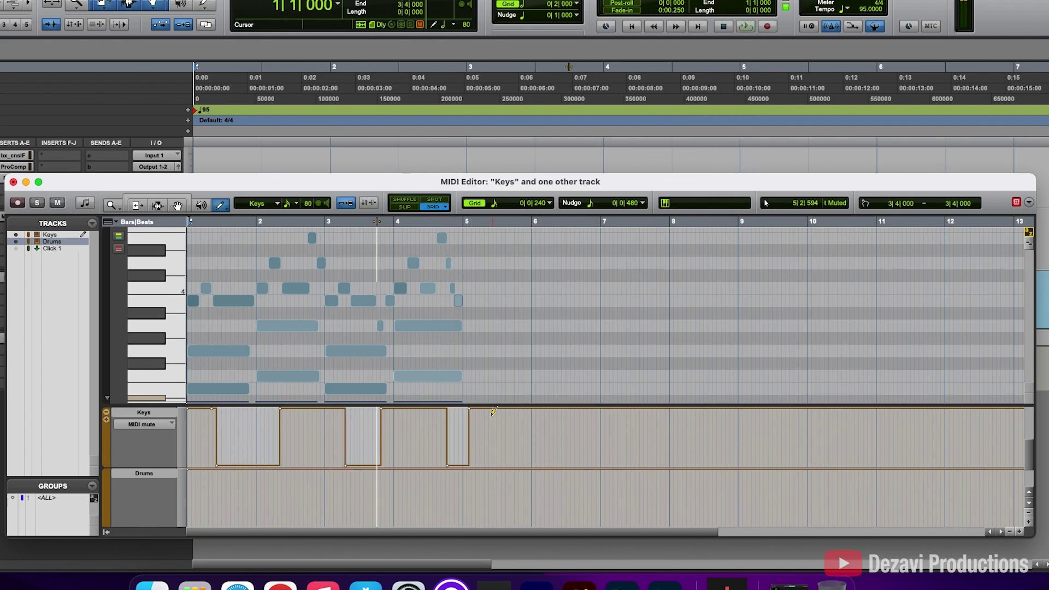
{"action": "left_click", "coordinate": [107, 423]}
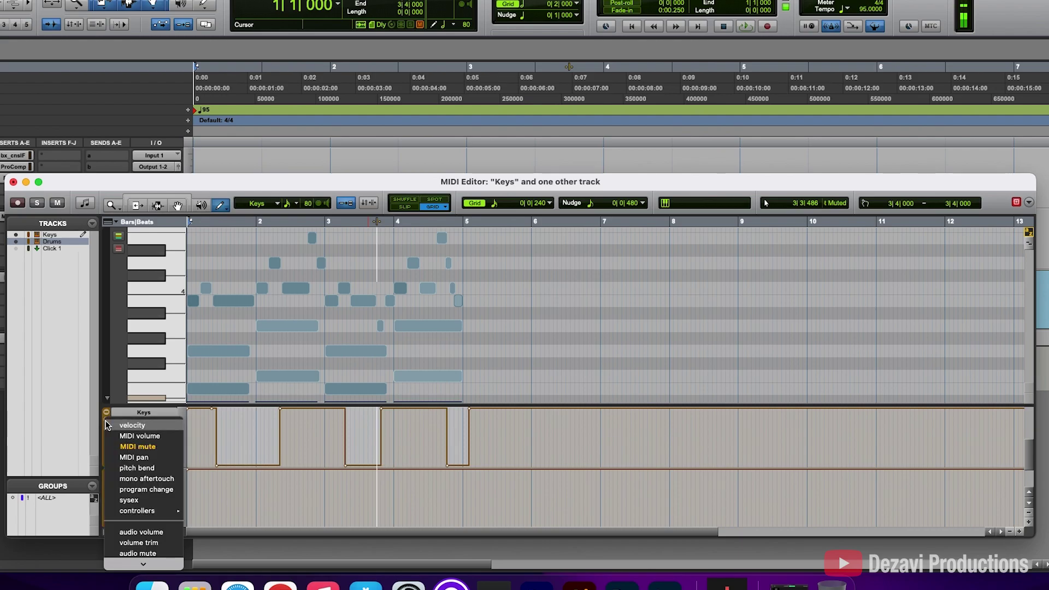
{"action": "mouse_move", "coordinate": [144, 564]}
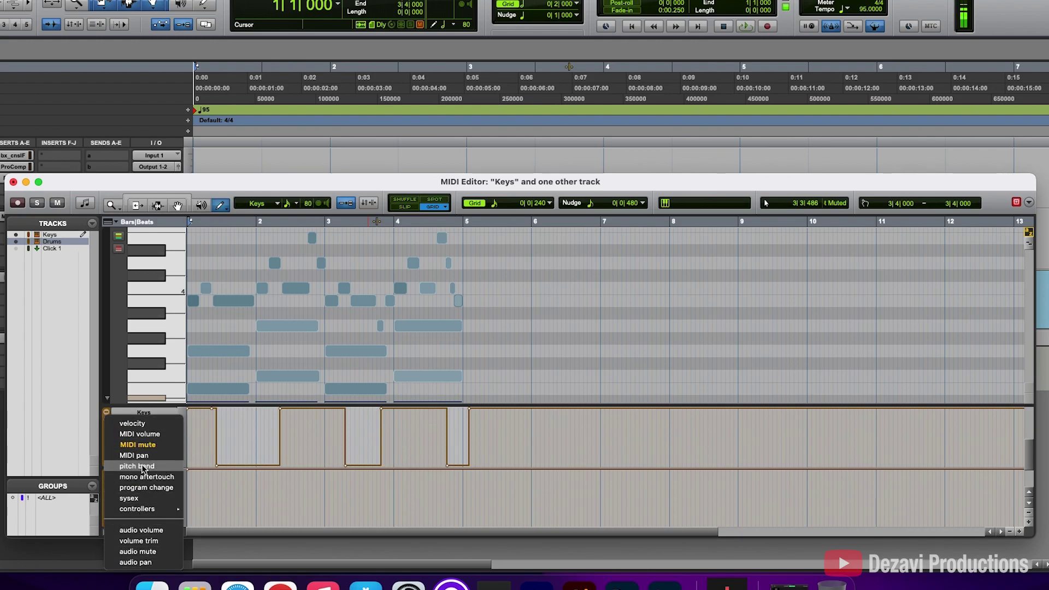
{"action": "left_click", "coordinate": [149, 418]}
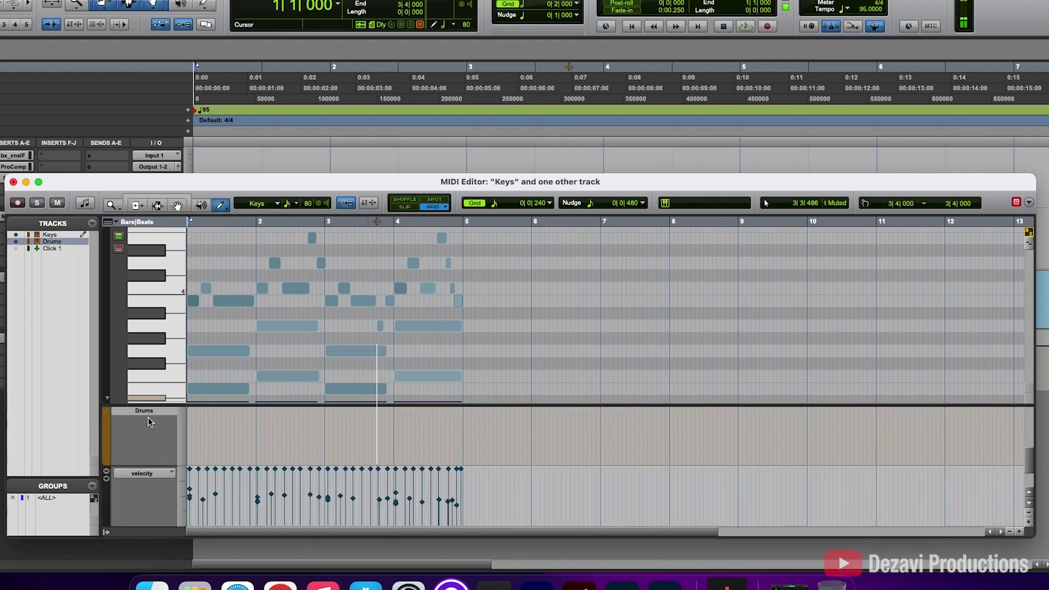
- Remove the automation lanes and the duplicate velocity lane so only one velocity lane remains, and switch to the Grabber tool
{"action": "left_click", "coordinate": [110, 422]}
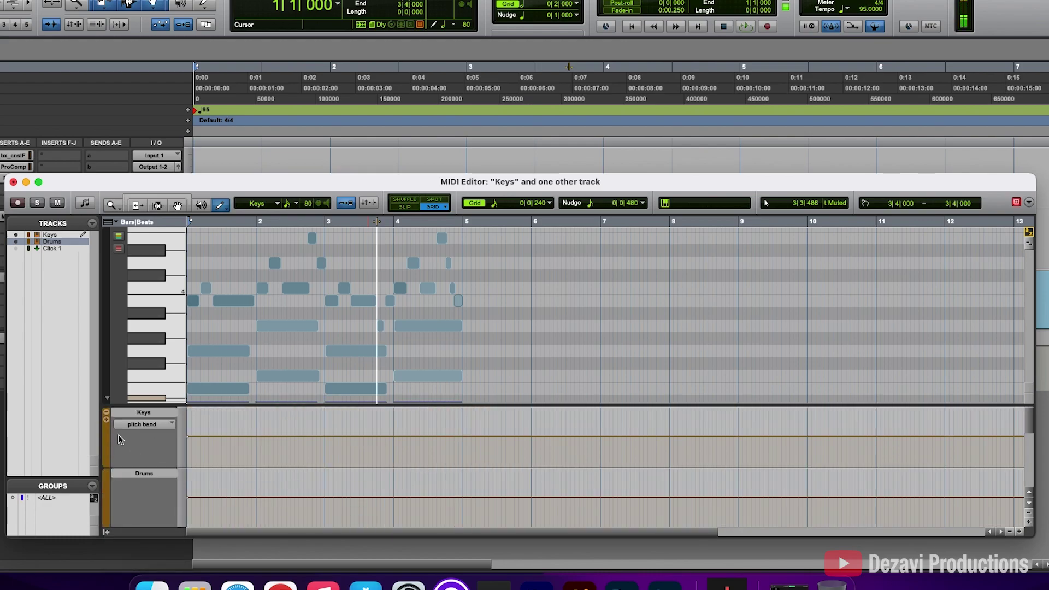
{"action": "left_click", "coordinate": [106, 414]}
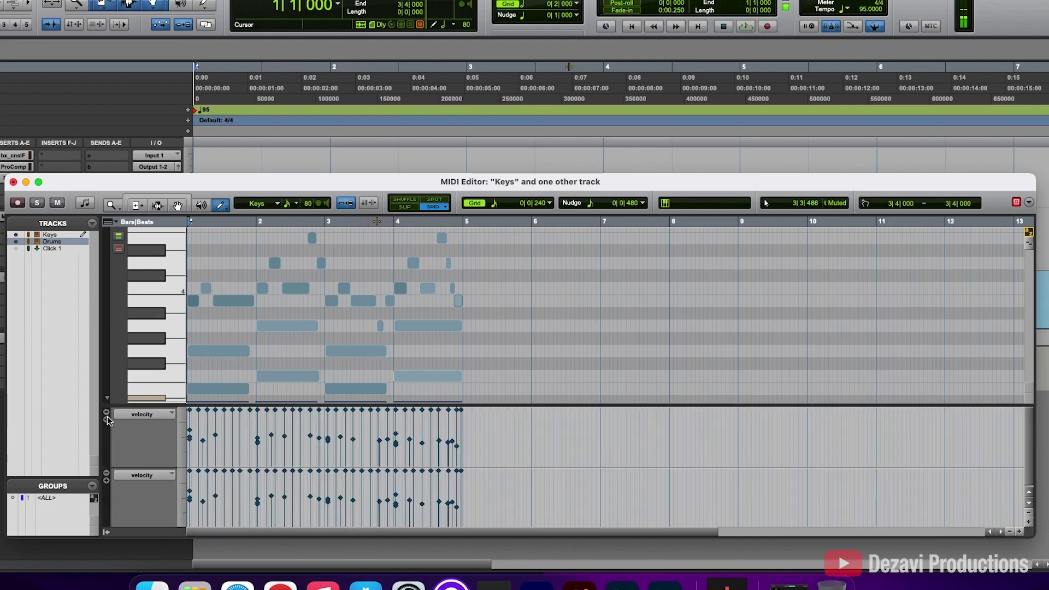
{"action": "left_click", "coordinate": [106, 413]}
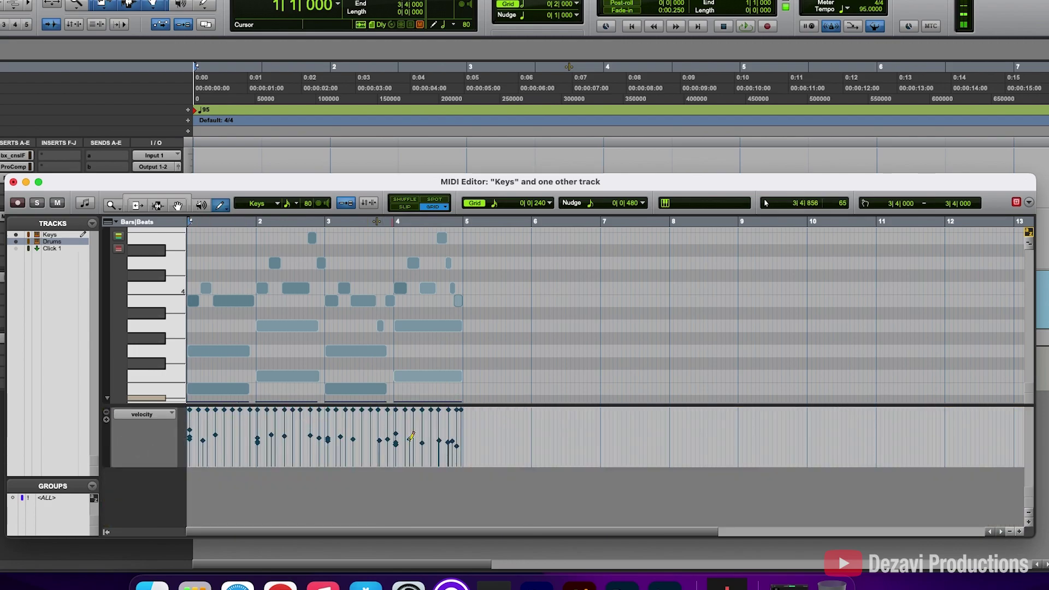
{"action": "left_click", "coordinate": [177, 205]}
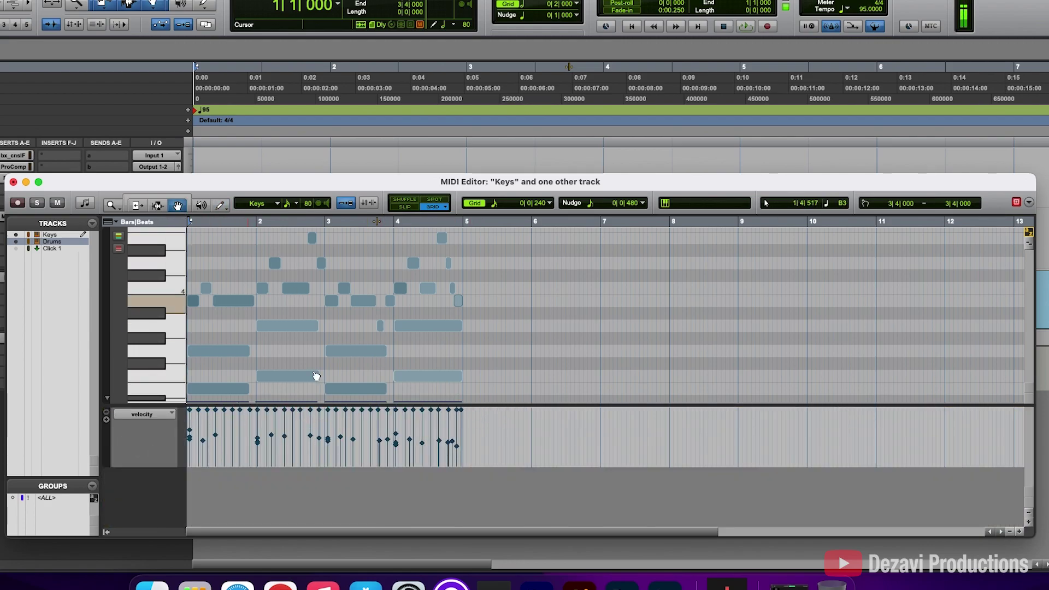